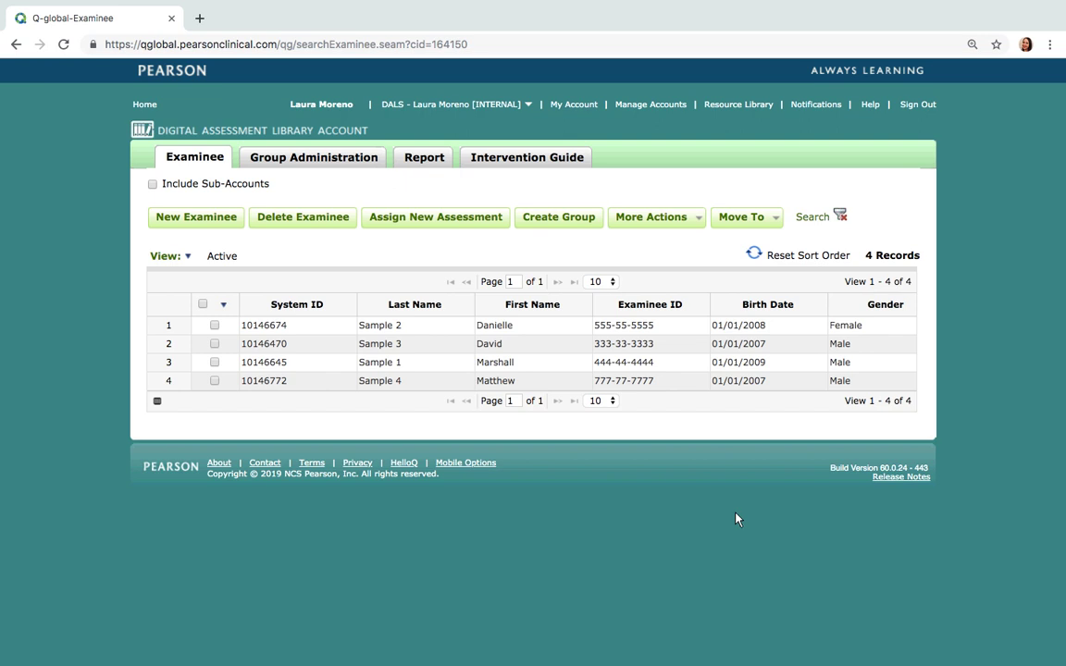
pyautogui.moveTo(759, 383)
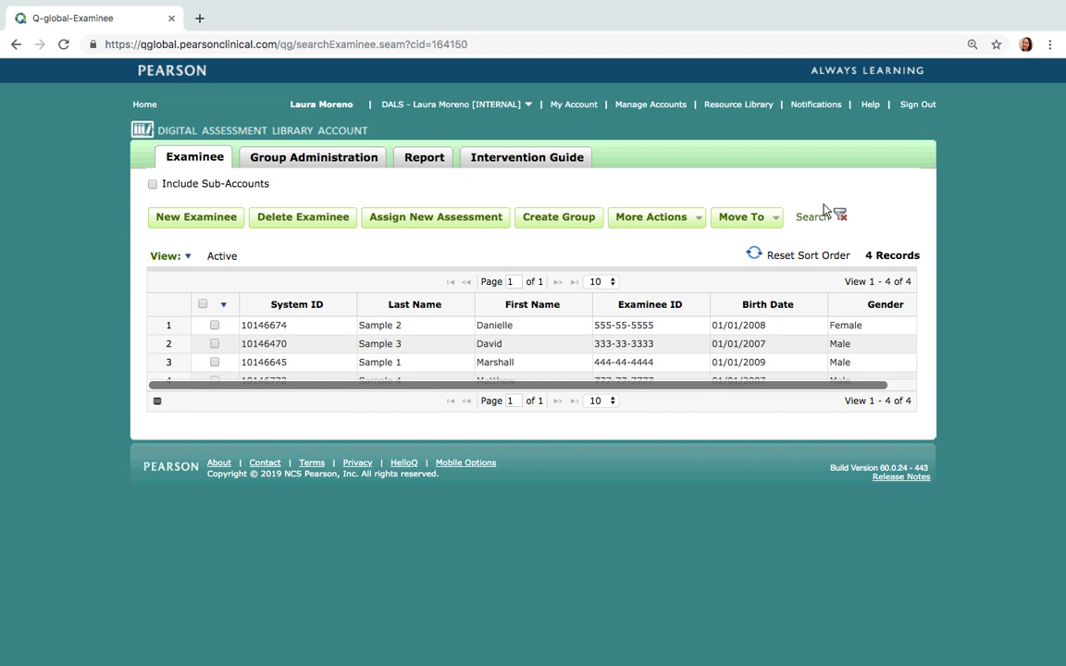
pyautogui.click(762, 107)
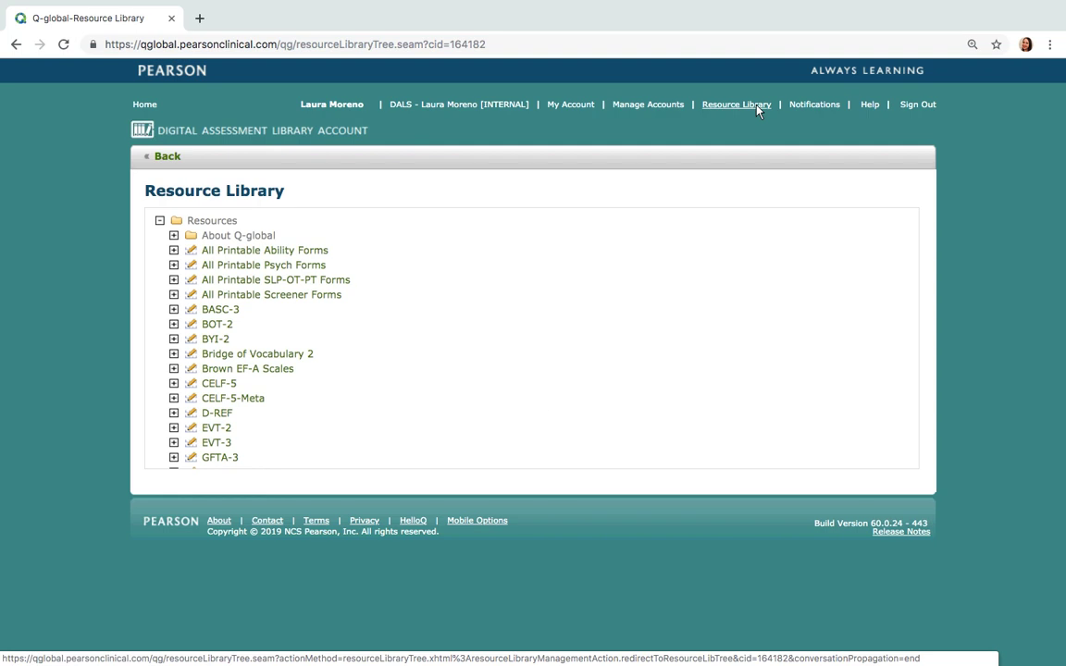
pyautogui.click(174, 310)
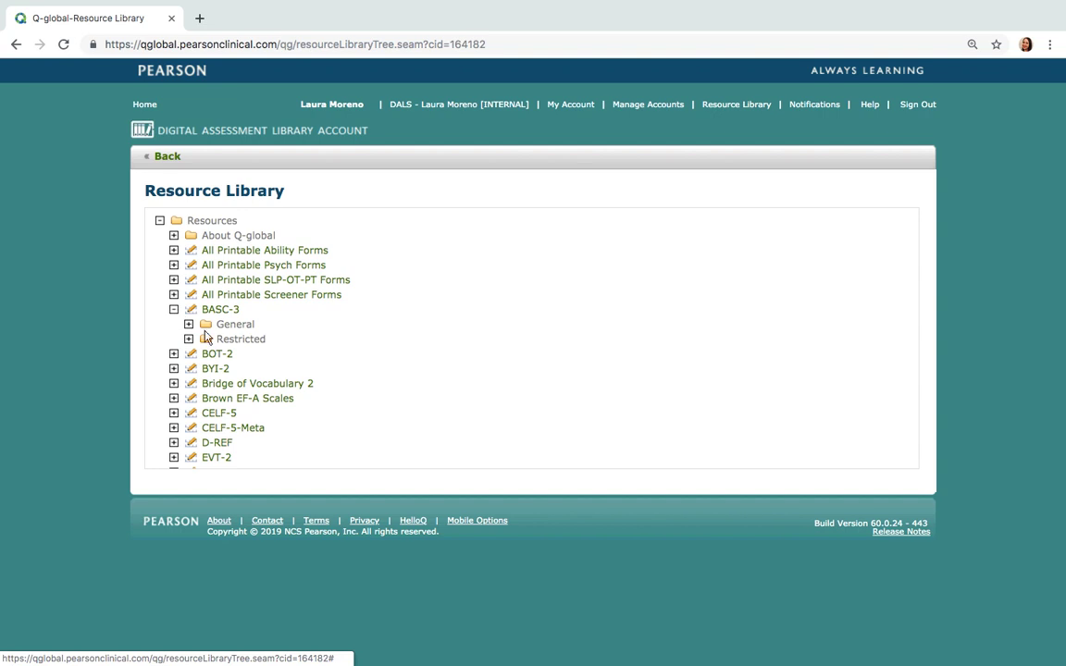
pyautogui.click(188, 325)
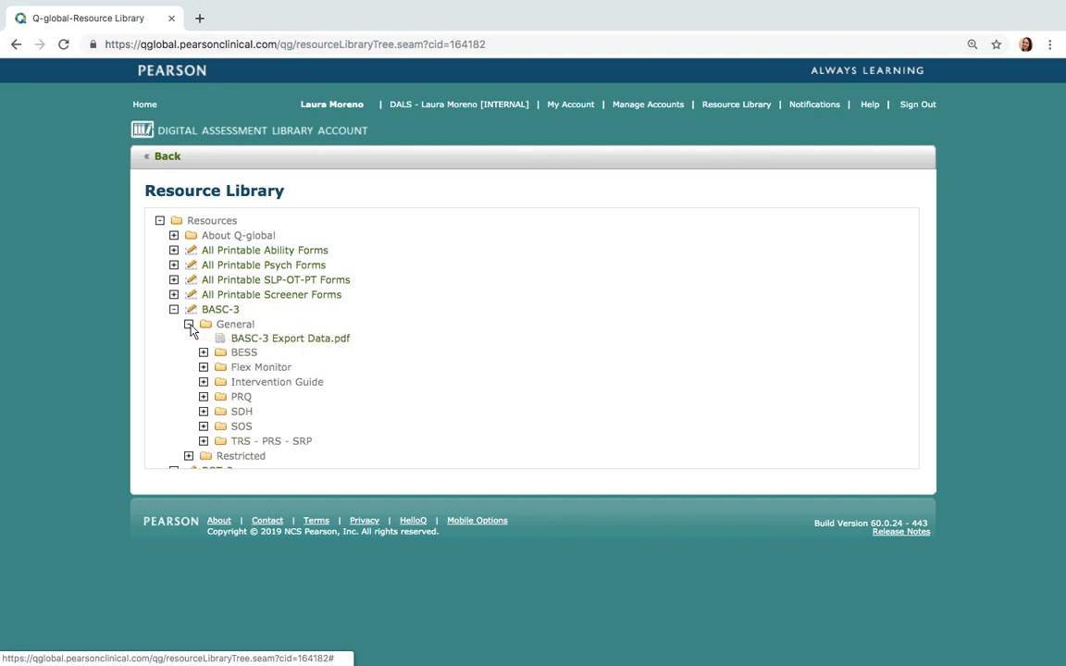
pyautogui.click(189, 457)
pyautogui.scroll(-1, 357, 422)
pyautogui.scroll(-1, 356, 422)
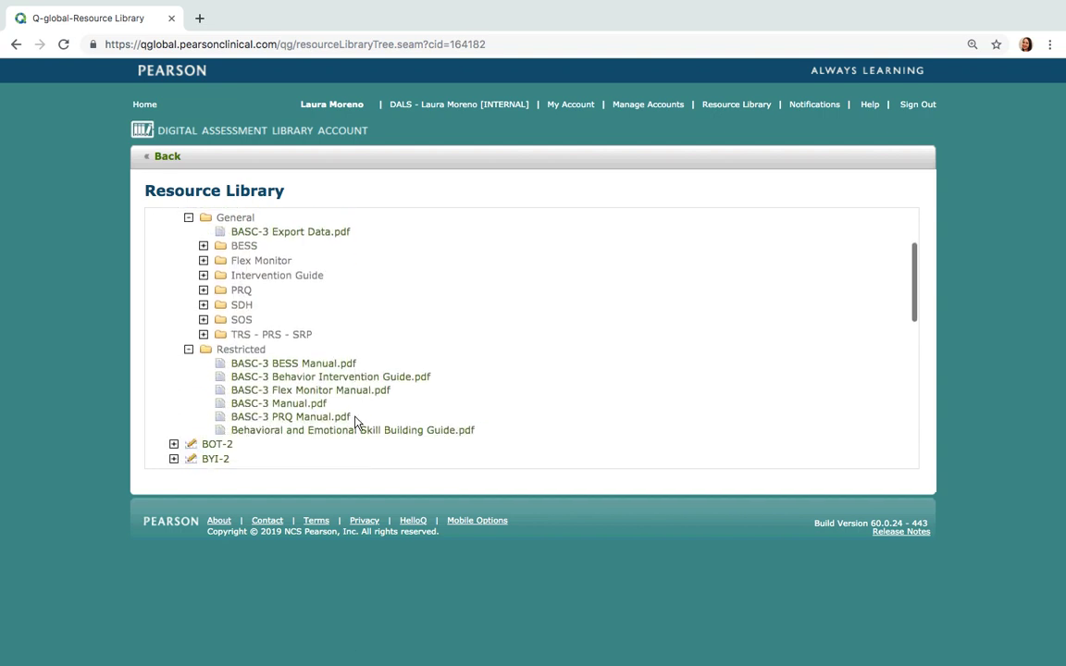
pyautogui.click(155, 108)
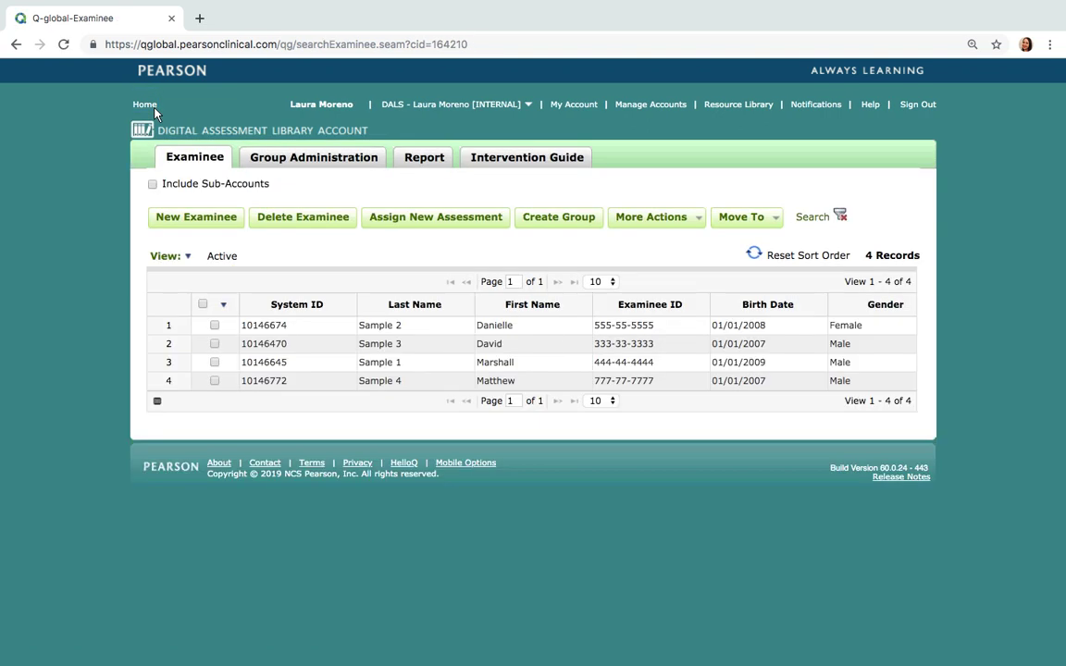
# Create a new examinee with first and last name, examinee ID, Female gender and birth date 01/01/2009, then save
pyautogui.click(186, 218)
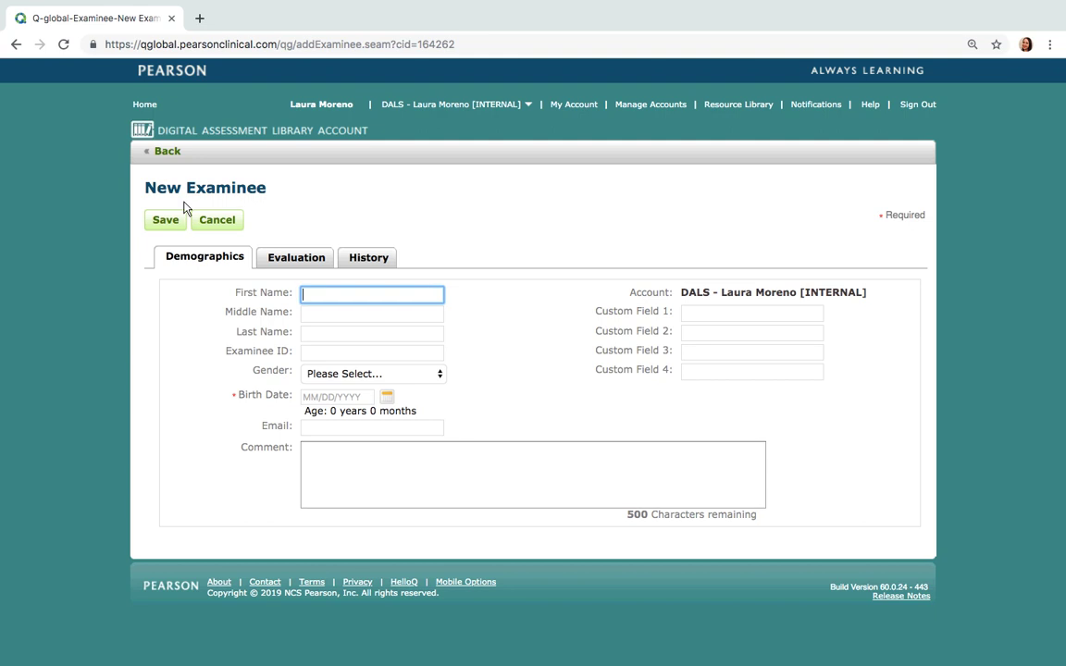
pyautogui.write('Jane')
pyautogui.press('Tab')
pyautogui.press('Tab')
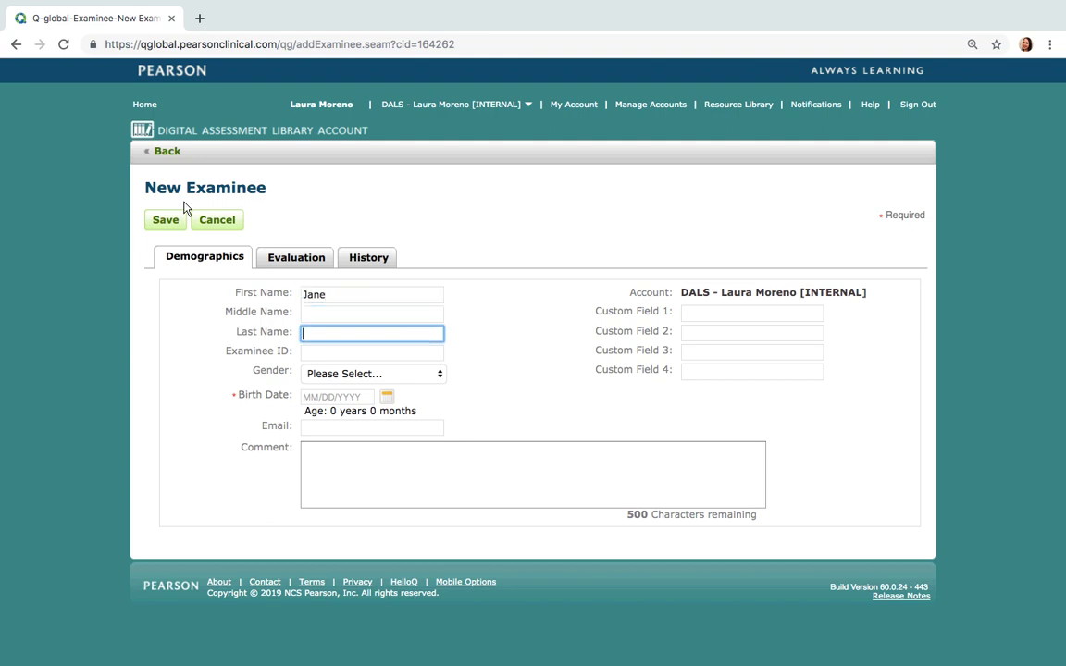
pyautogui.write('Sample 5')
pyautogui.click(309, 353)
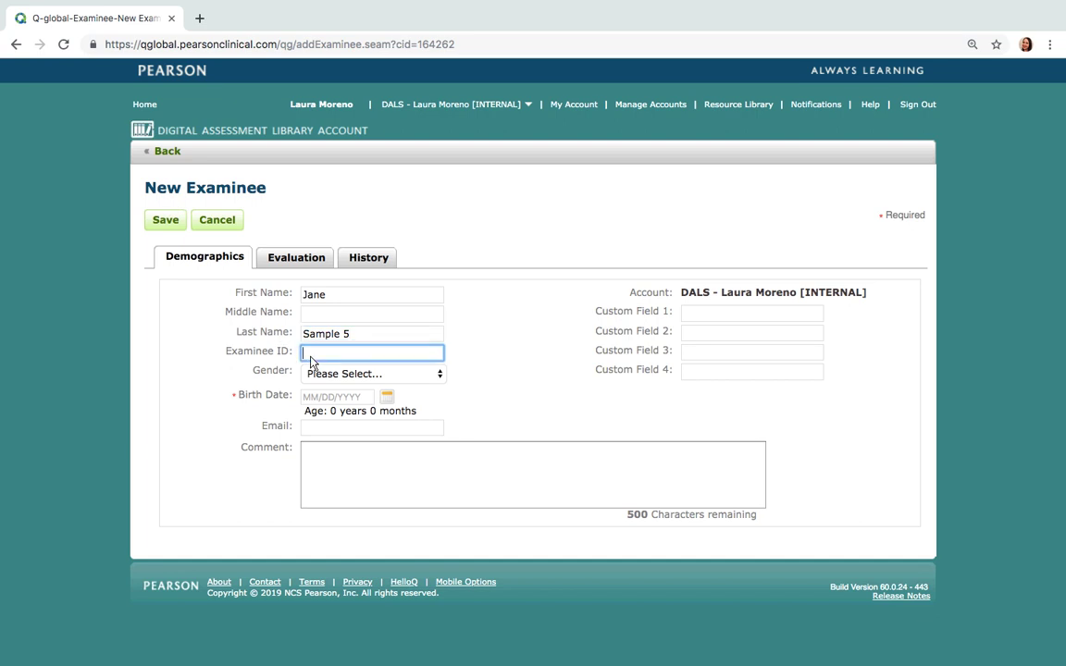
pyautogui.write('222-22-2222')
pyautogui.click(335, 374)
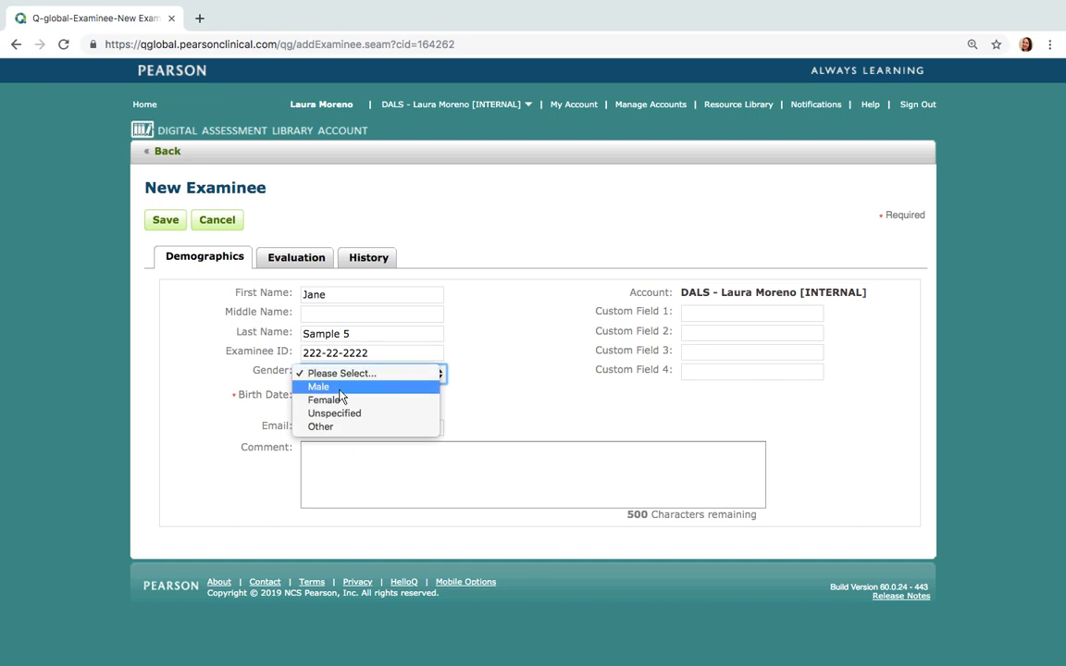
pyautogui.click(326, 400)
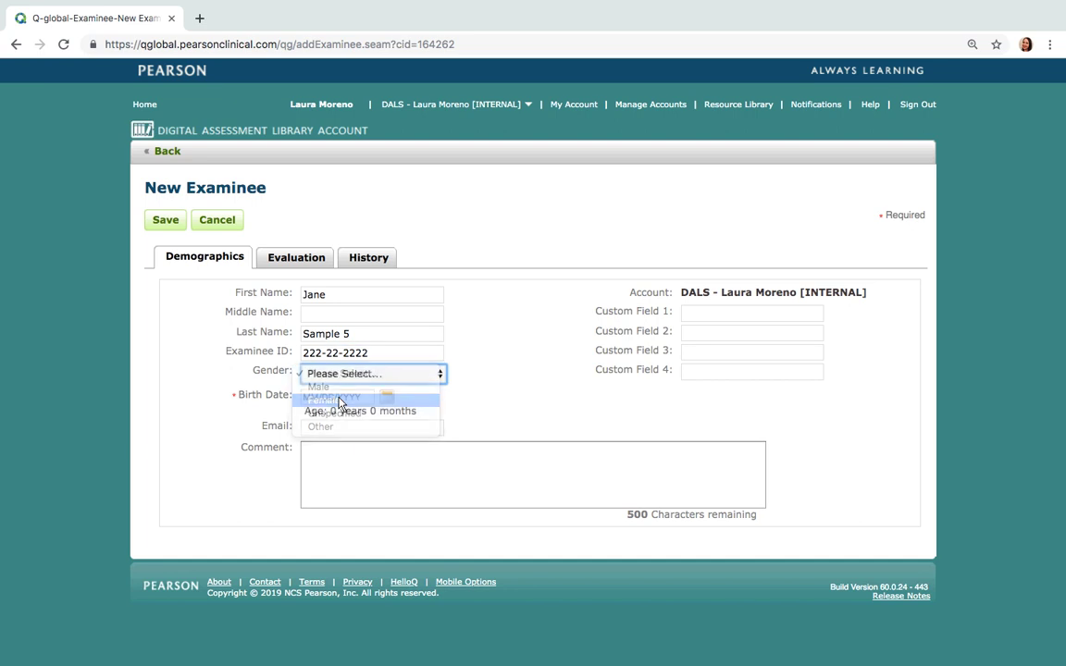
pyautogui.click(339, 398)
pyautogui.write('01/')
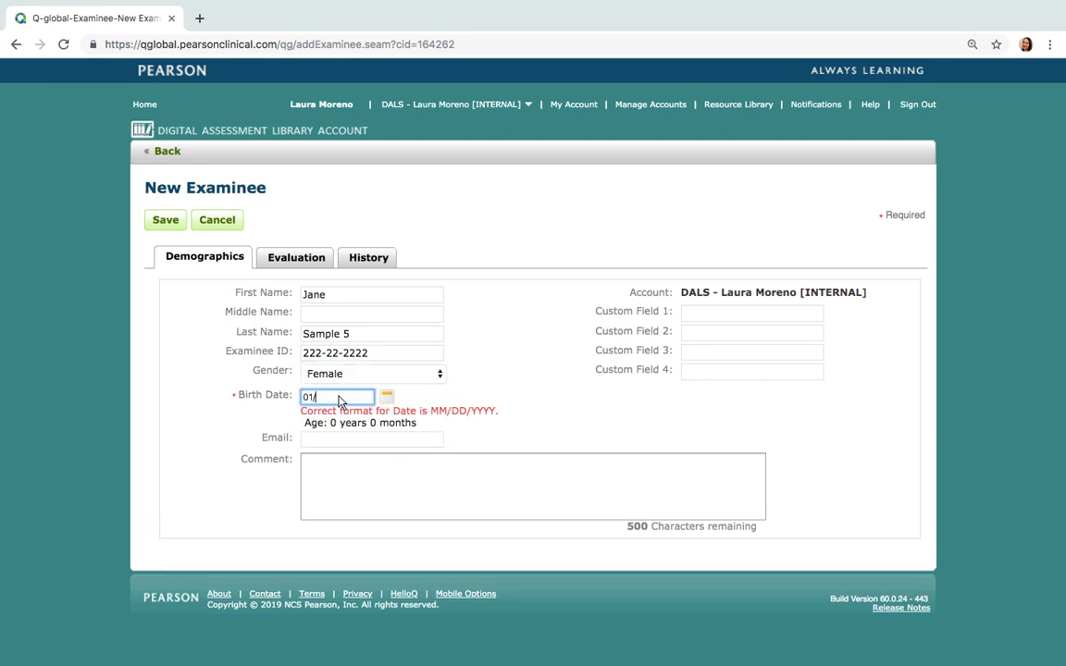
pyautogui.write('01/2009')
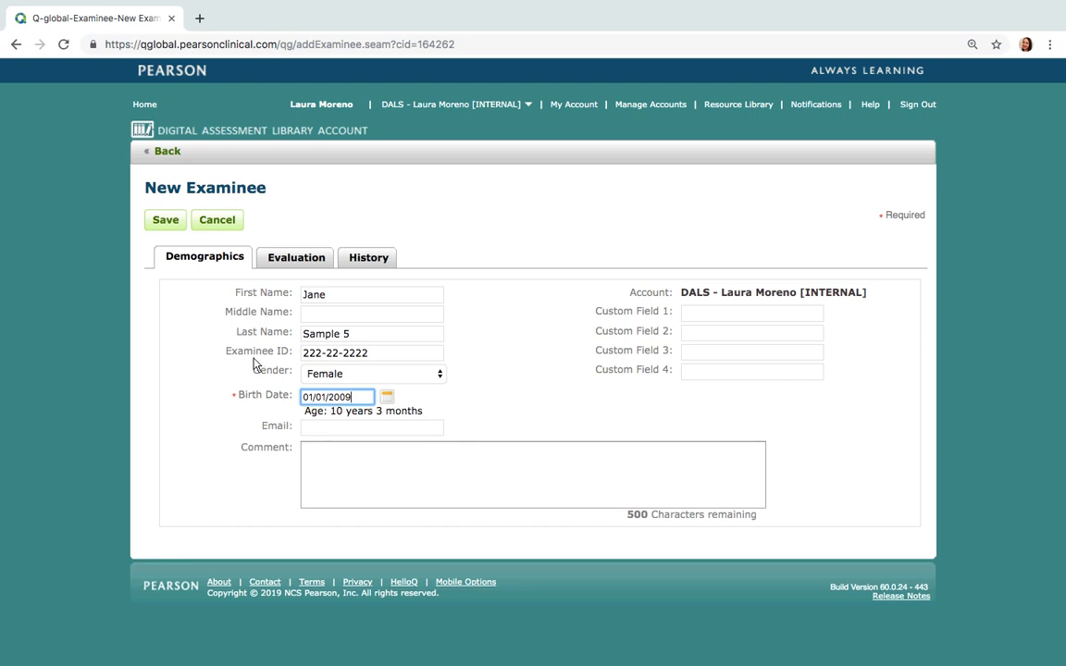
pyautogui.click(166, 220)
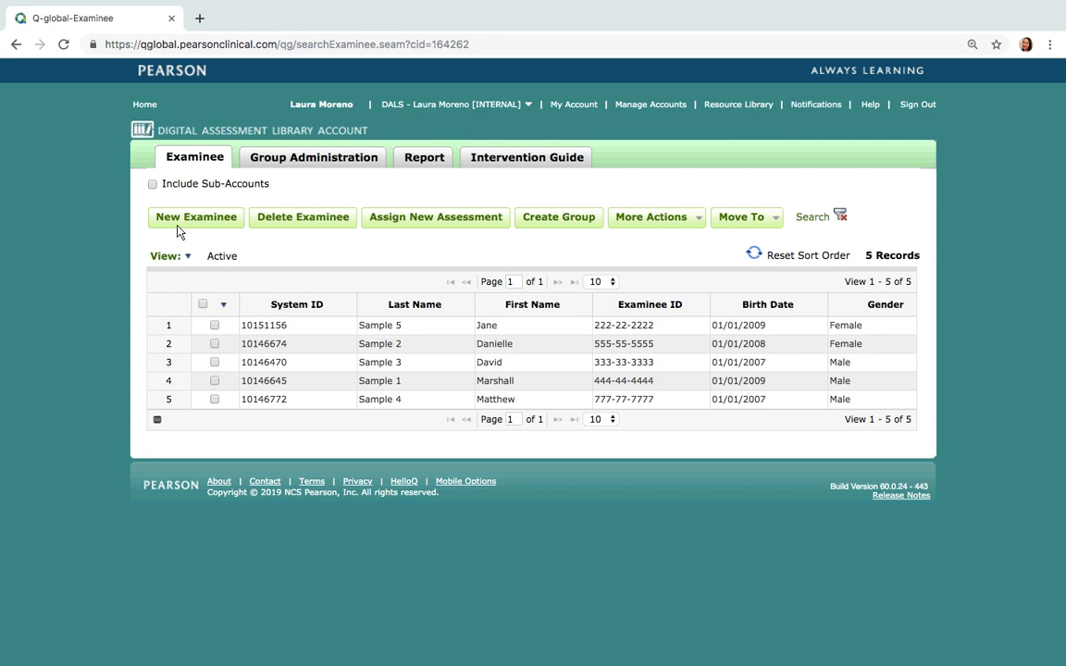
# Select the new examinee's row and assign BASC-3 BESS Student, found by searching 'basc'
pyautogui.click(185, 255)
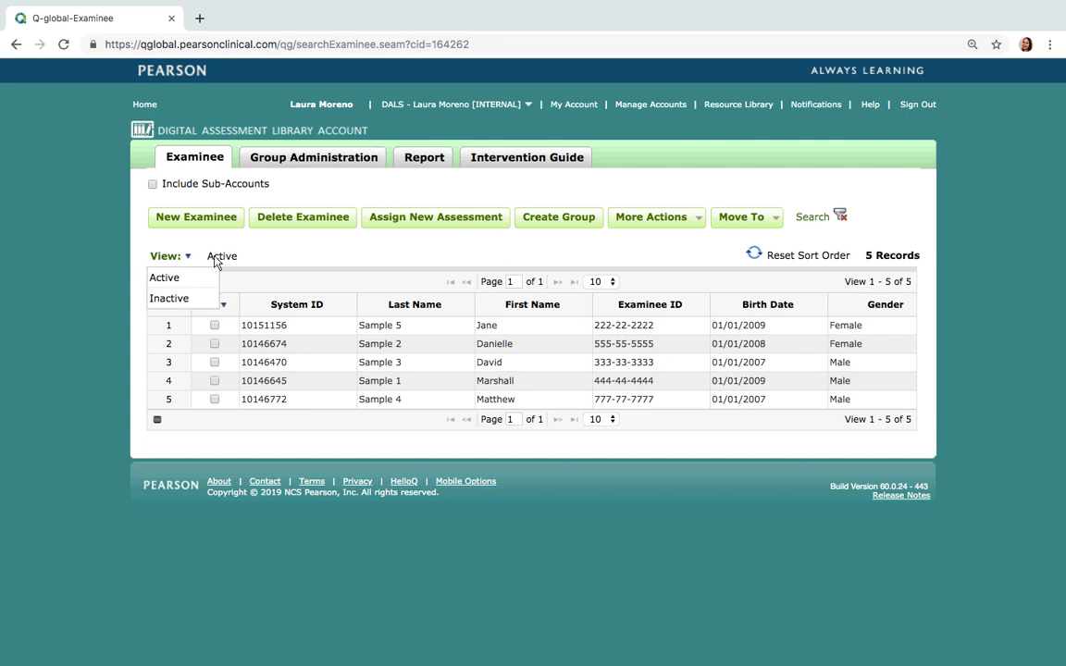
pyautogui.click(214, 325)
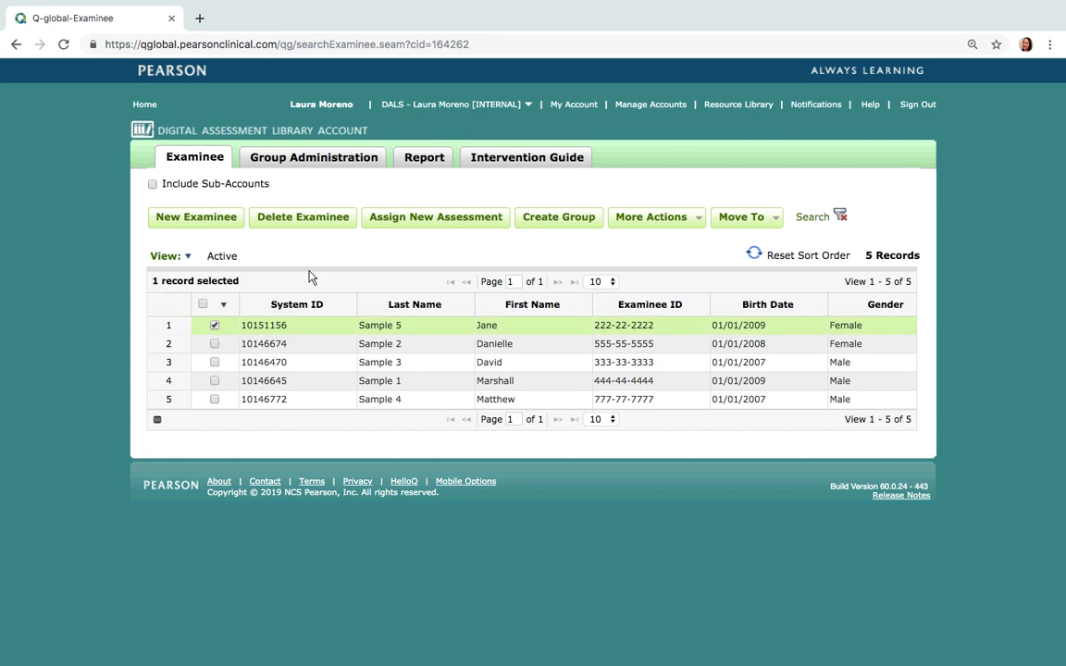
pyautogui.click(416, 226)
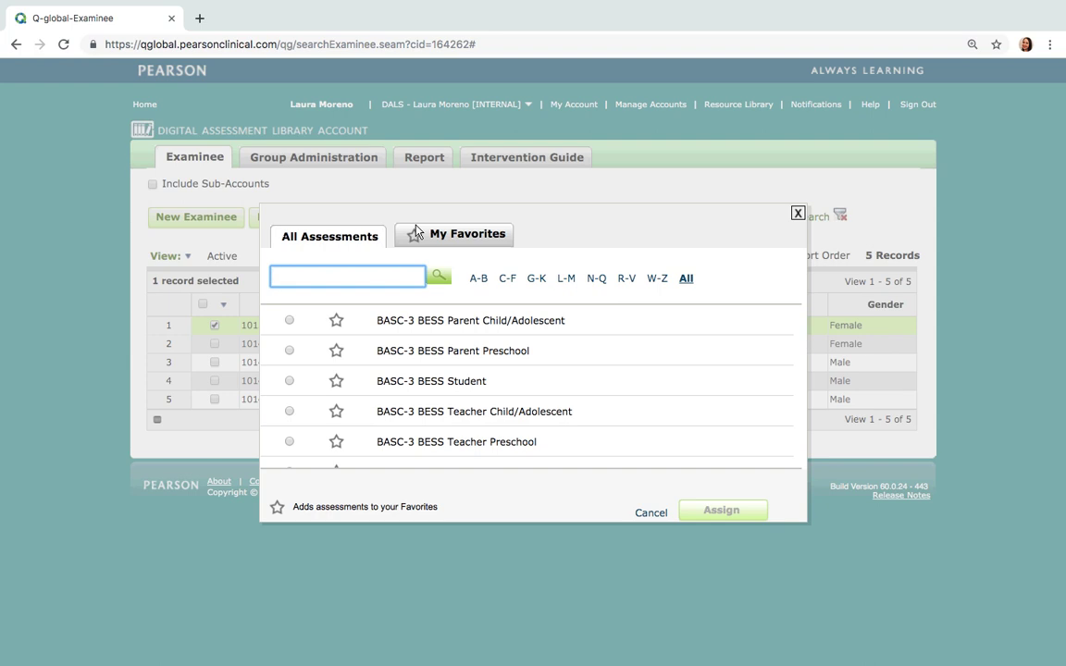
pyautogui.write('basc')
pyautogui.click(480, 281)
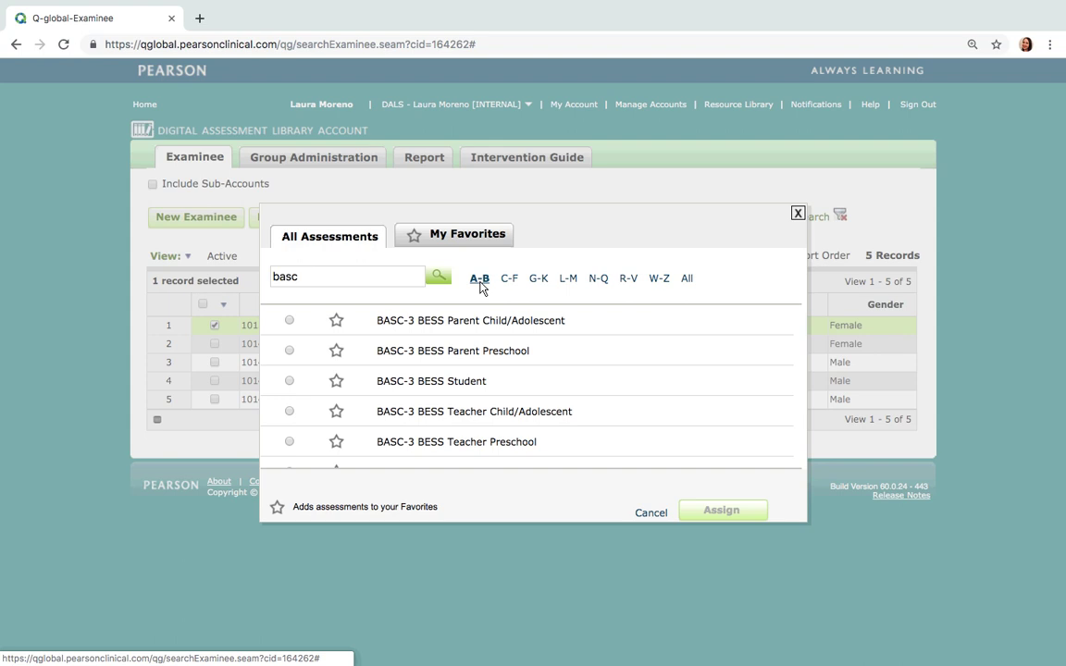
pyautogui.click(289, 382)
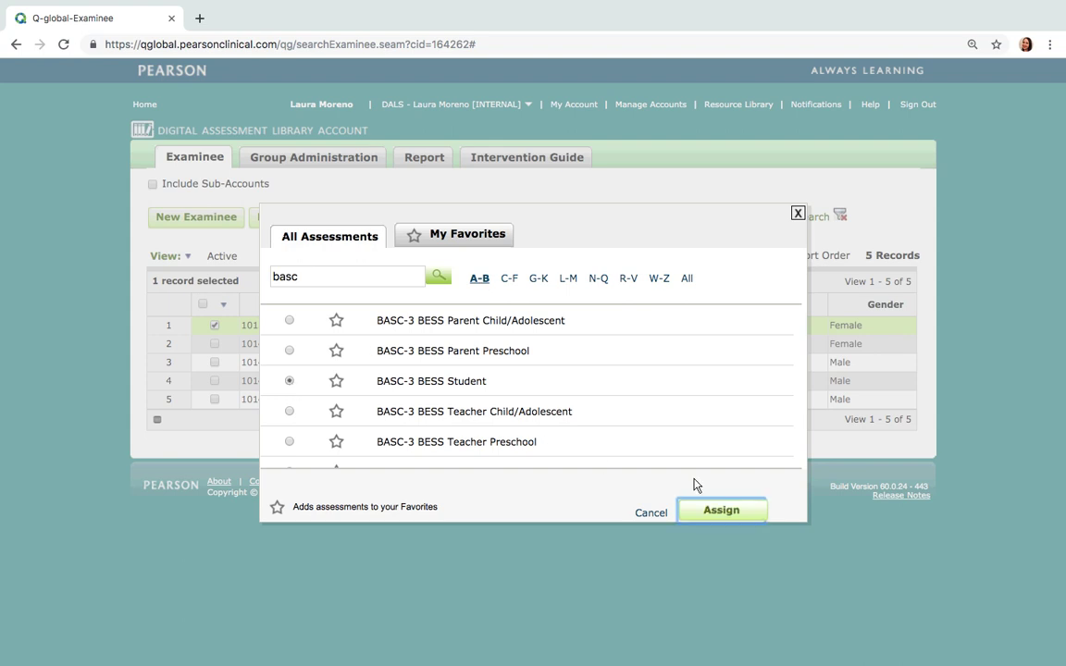
pyautogui.click(721, 512)
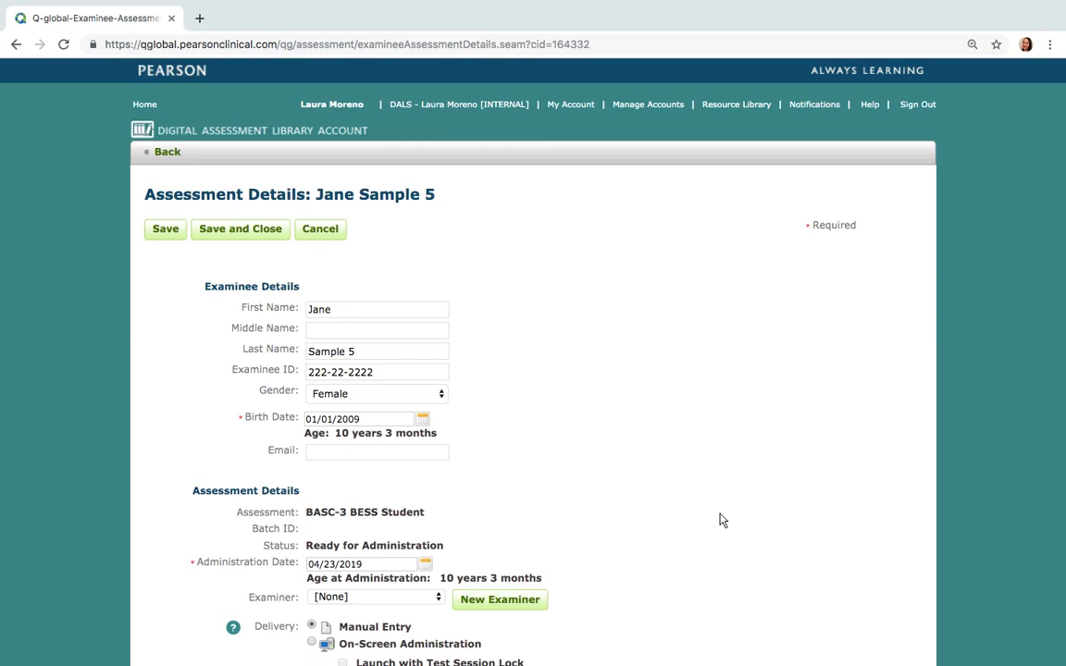
# Set the administration language to English
pyautogui.scroll(-3, 723, 520)
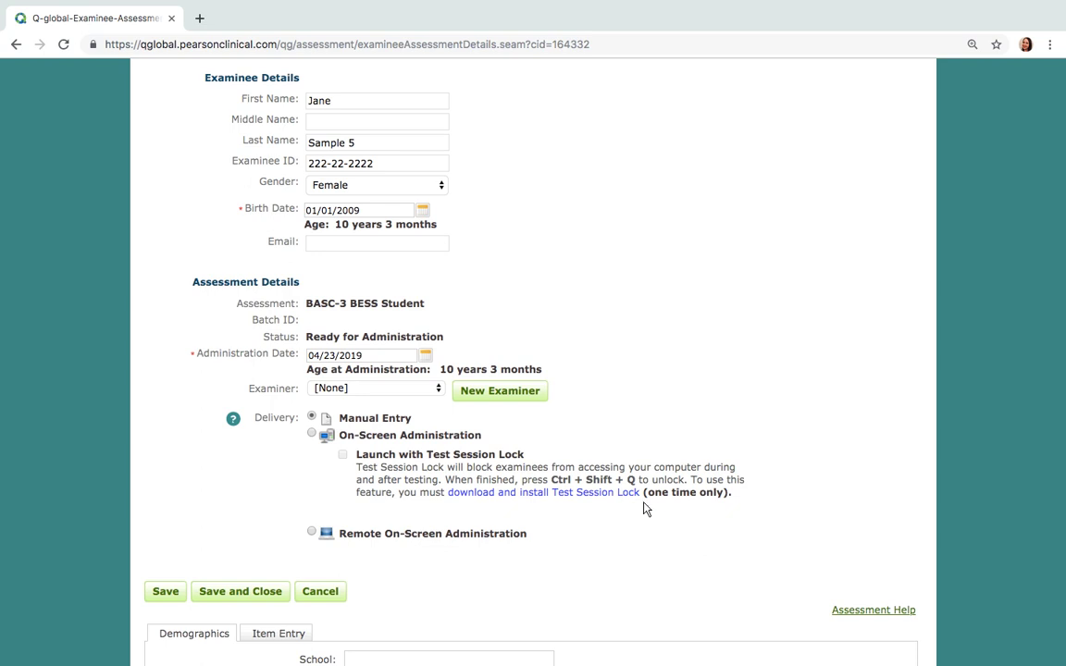
pyautogui.scroll(-5, 578, 537)
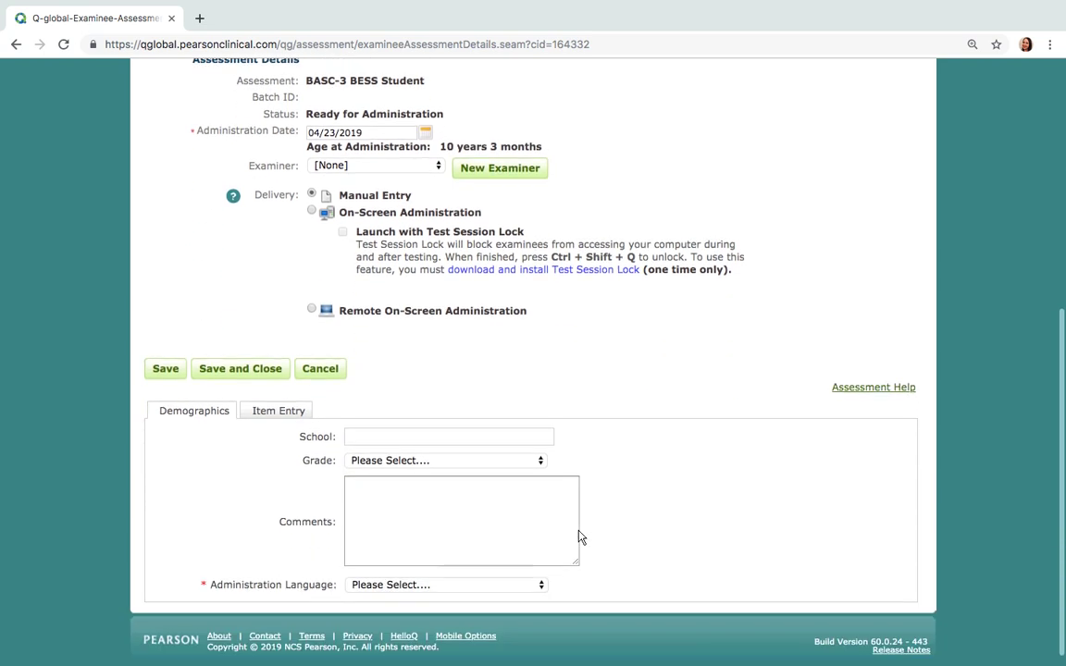
pyautogui.click(541, 585)
pyautogui.click(523, 598)
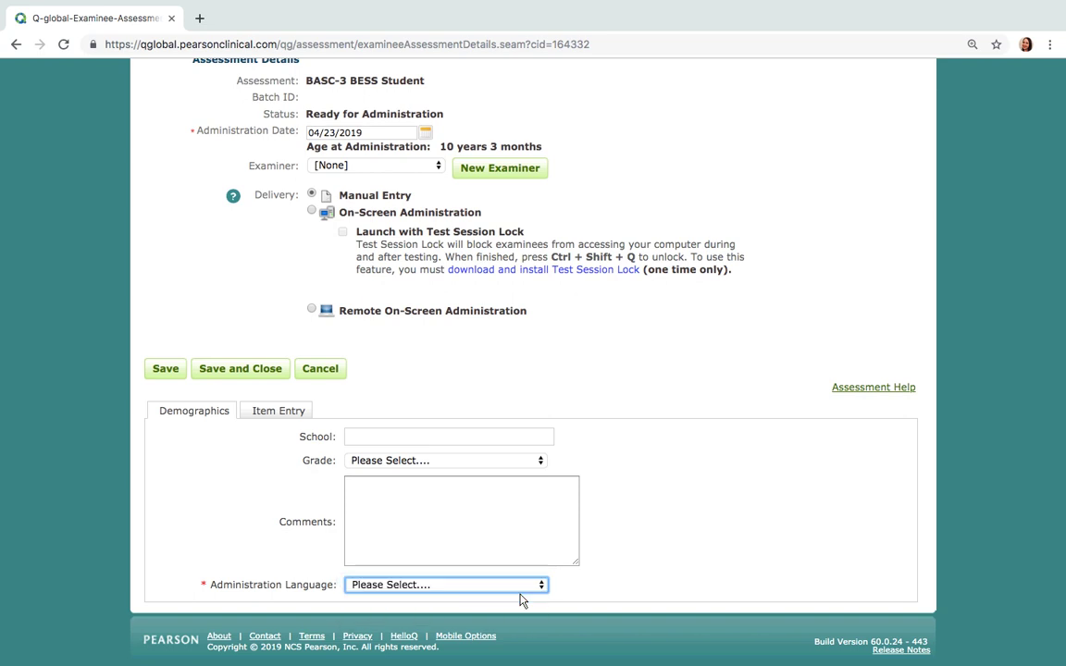
pyautogui.click(274, 414)
pyautogui.click(187, 463)
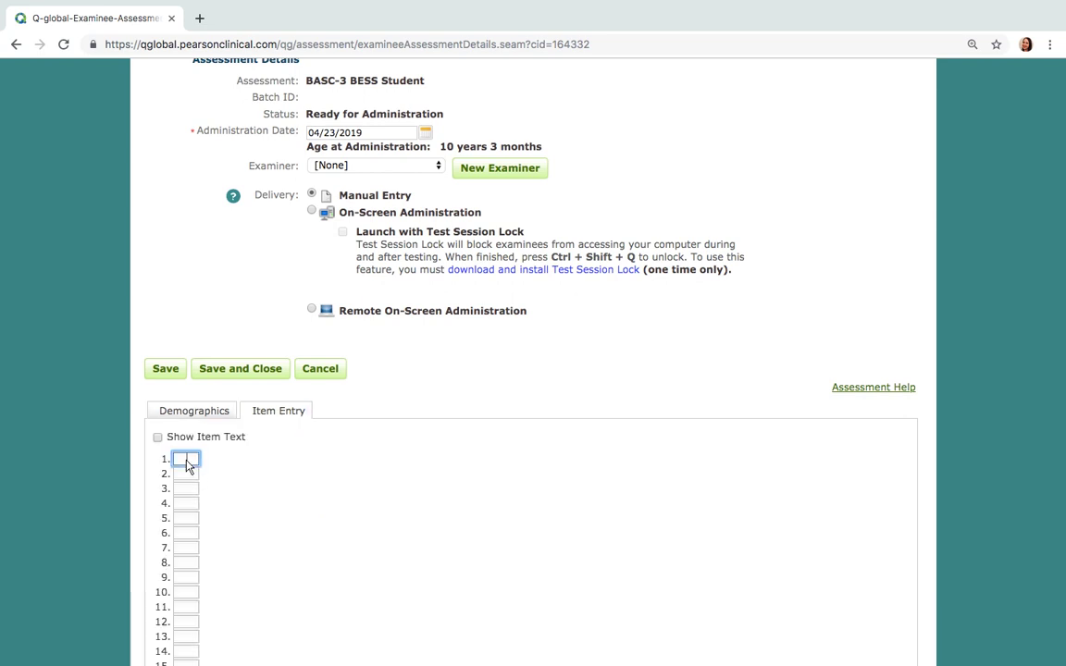
pyautogui.write('2')
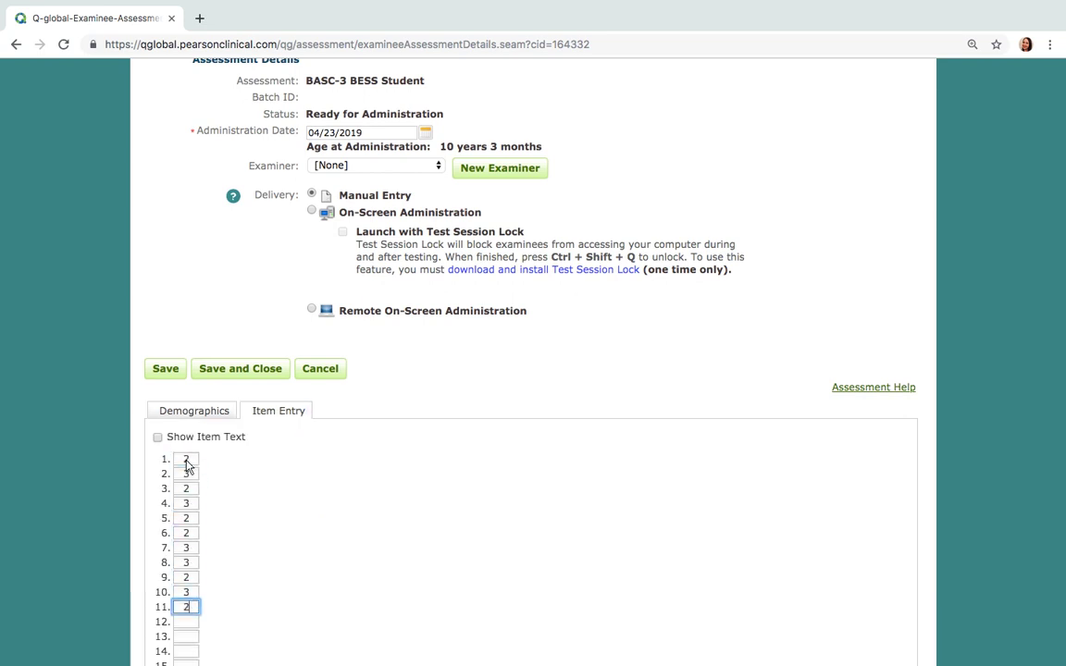
pyautogui.write('3232233232333232223')
pyautogui.scroll(-3, 188, 468)
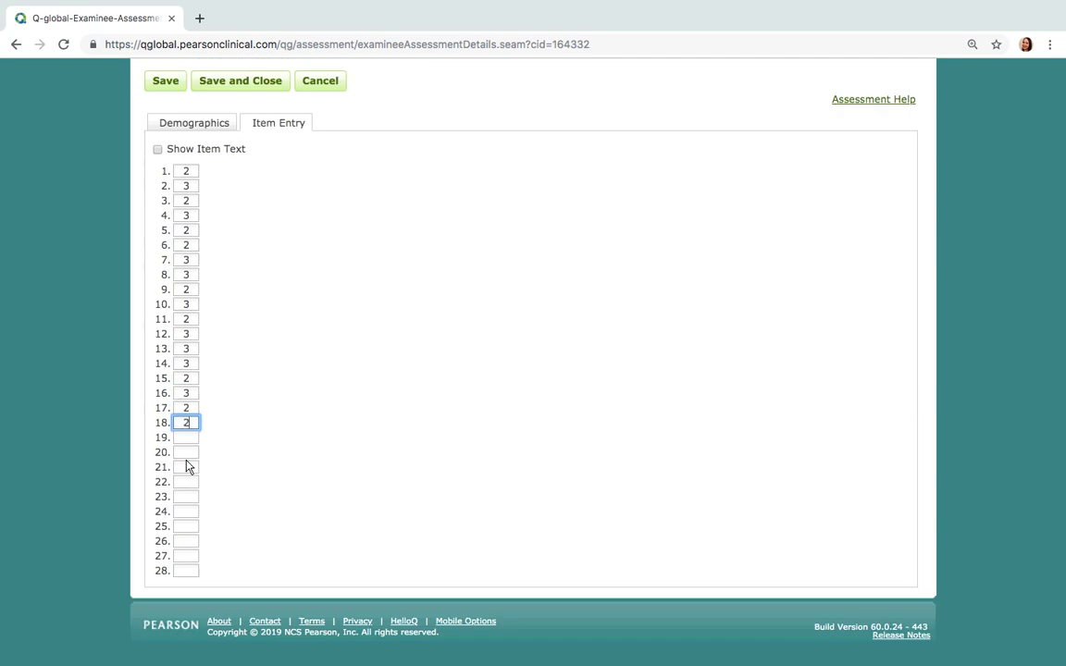
pyautogui.write('2222222')
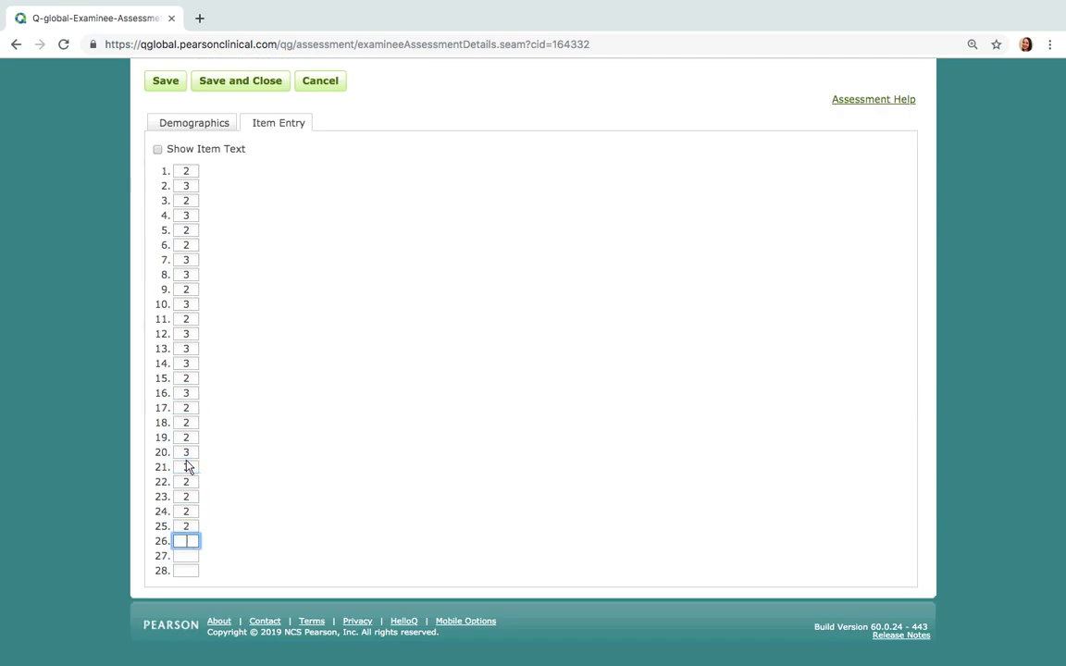
pyautogui.write('2')
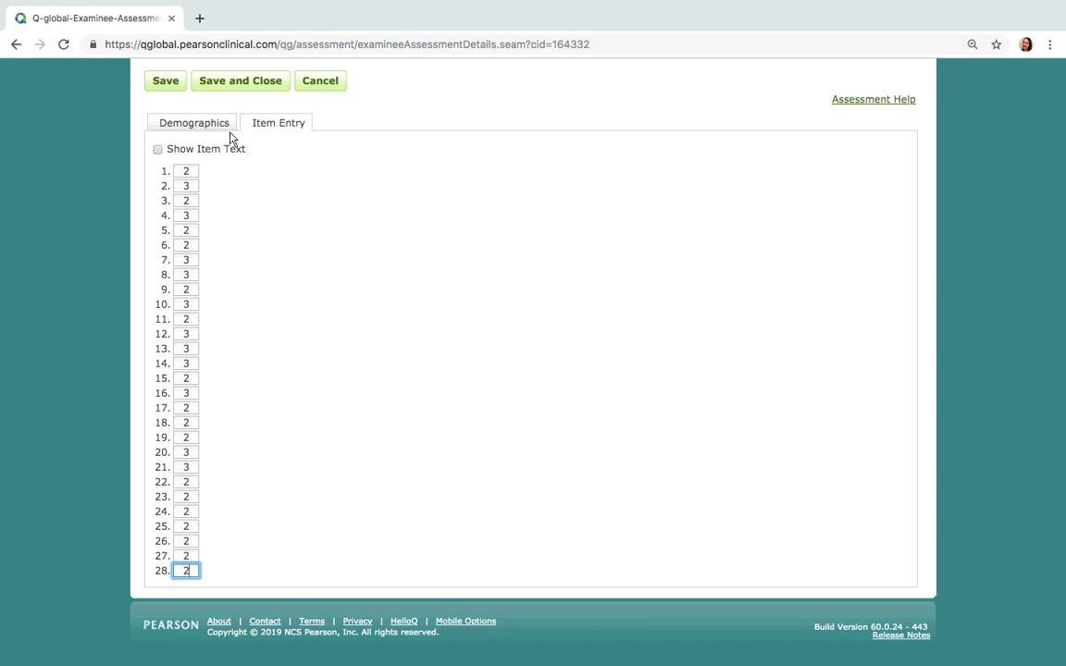
pyautogui.click(179, 88)
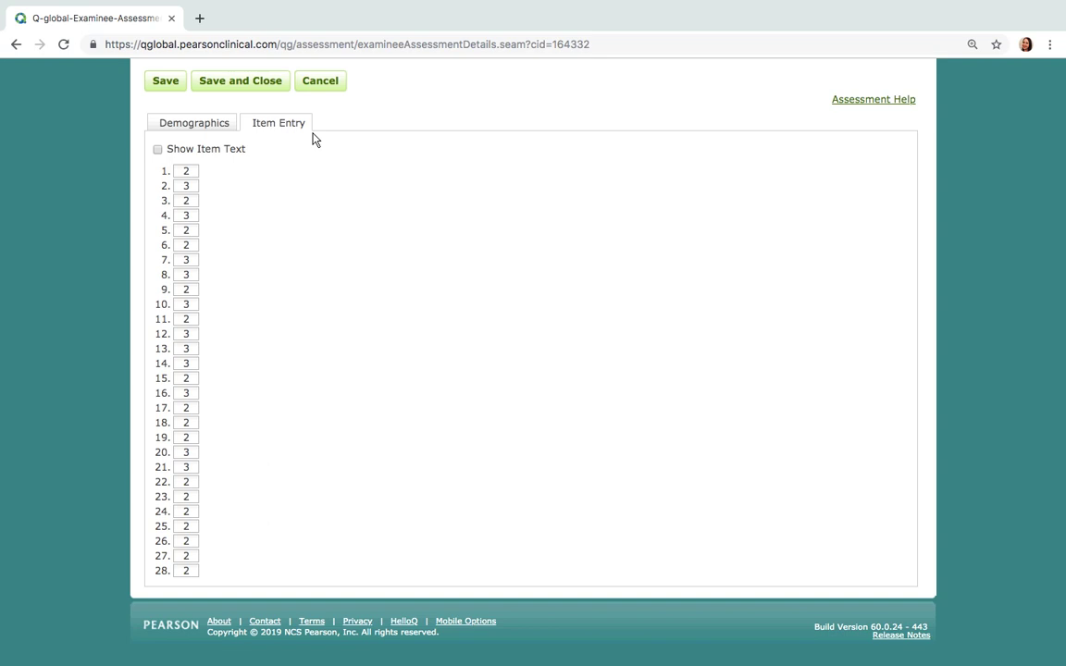
# Save and close the assessment record choosing Never Verify, then go Home to the examinee list
pyautogui.scroll(10, 313, 139)
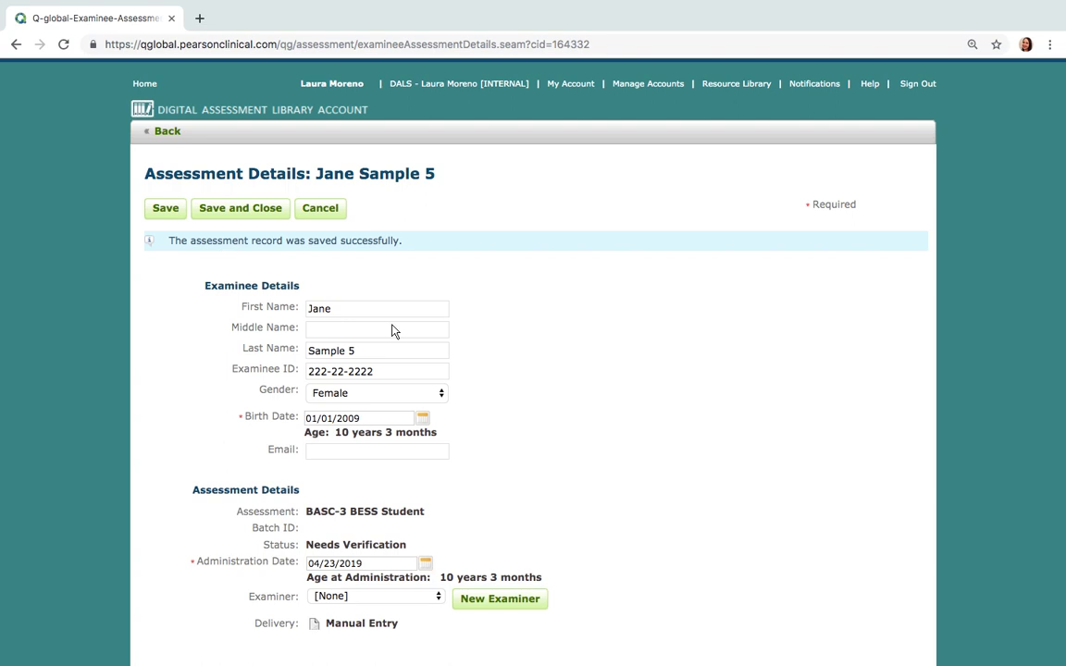
pyautogui.scroll(-1, 509, 361)
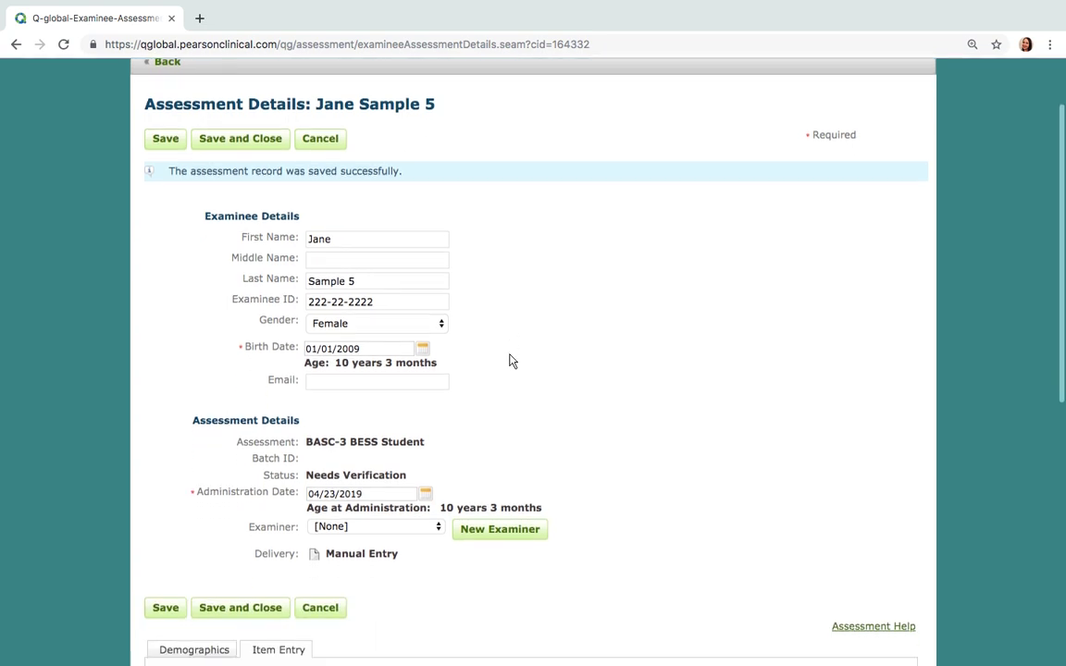
pyautogui.scroll(2, 509, 361)
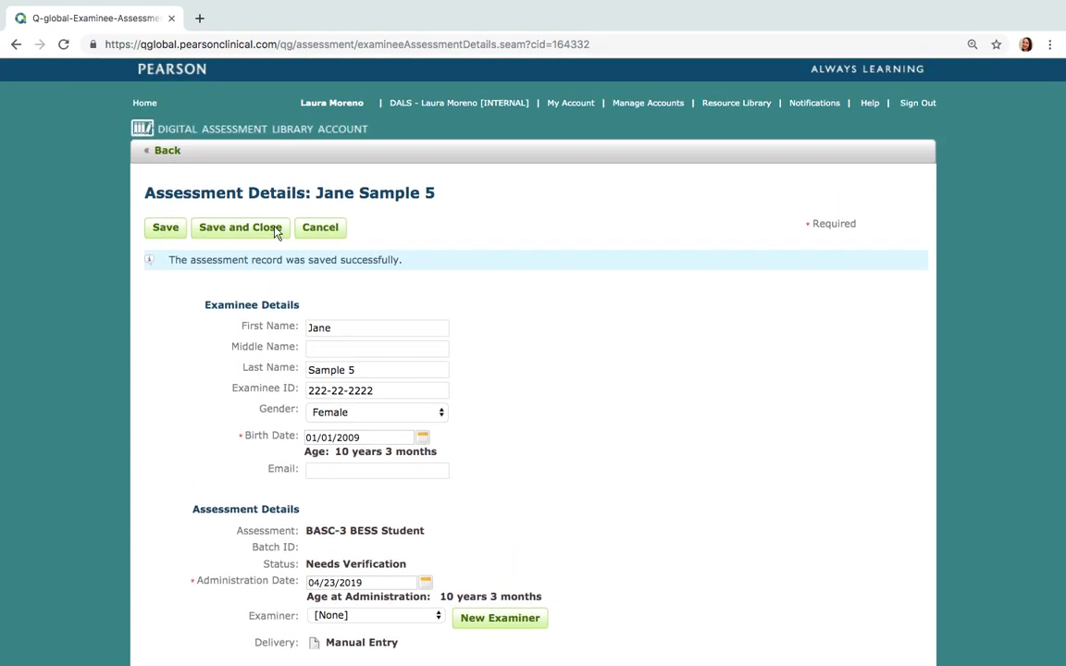
pyautogui.click(276, 232)
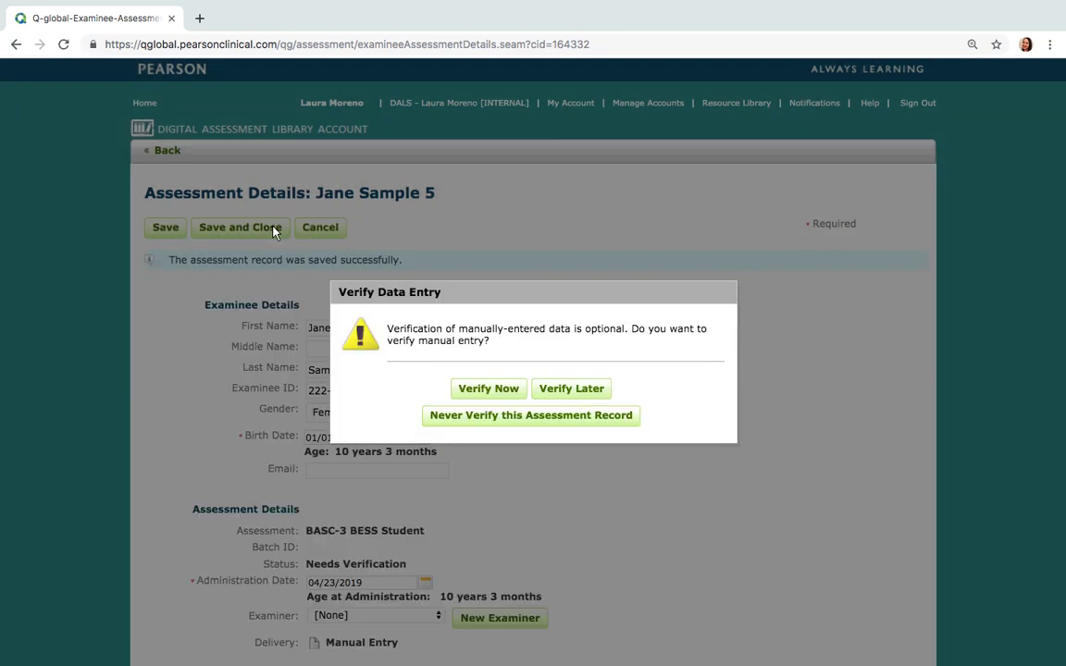
pyautogui.click(569, 419)
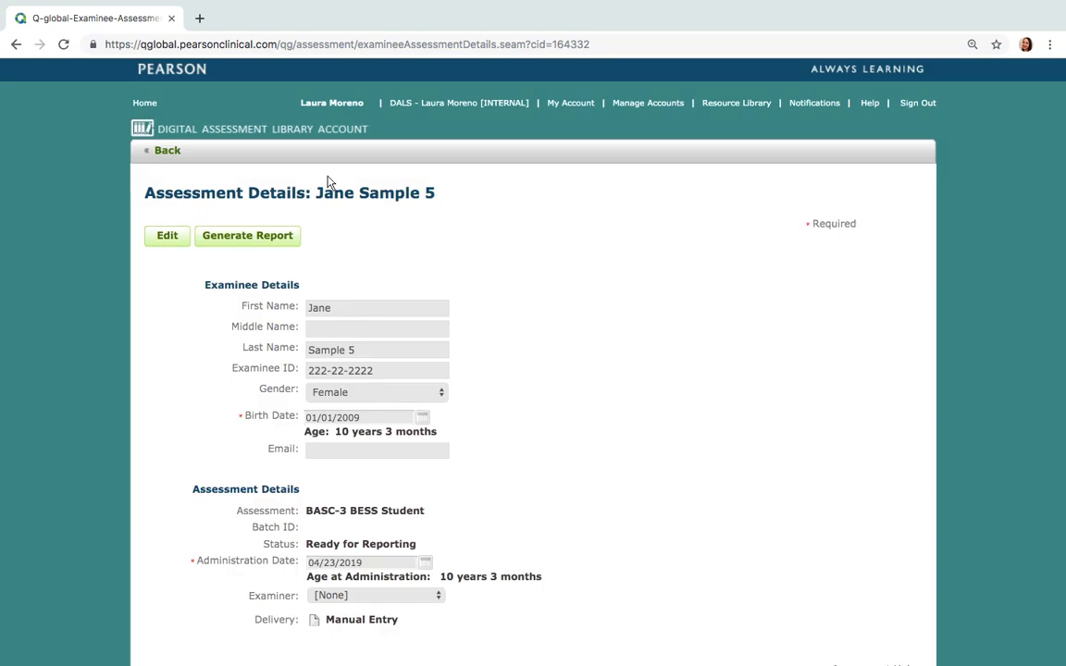
pyautogui.click(153, 108)
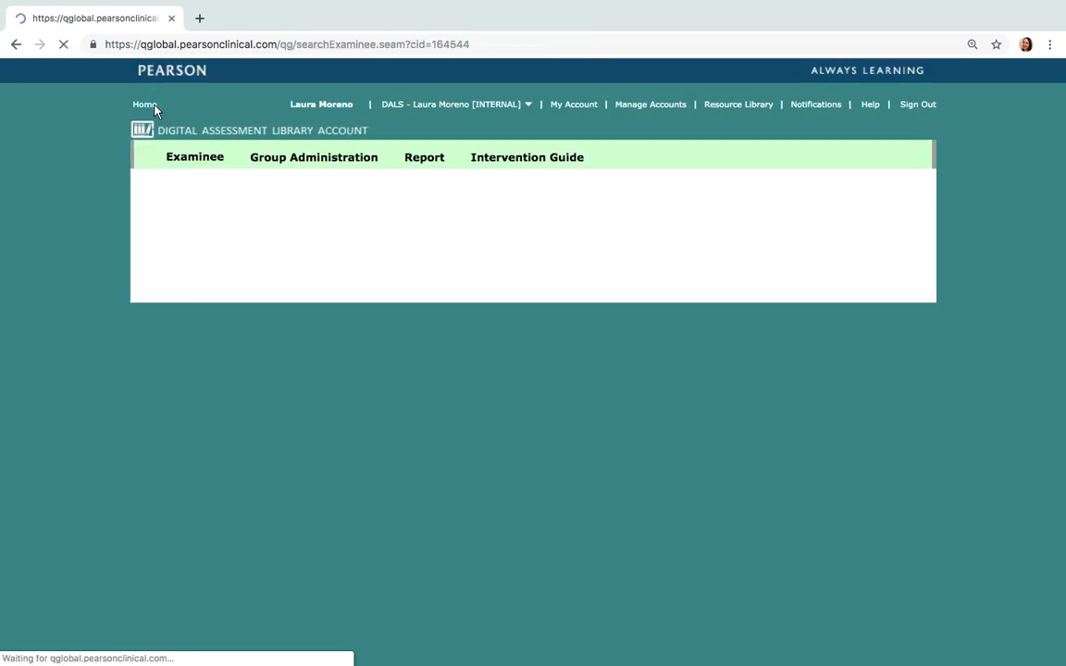
# Assign a BASC-3 BESS Student assessment to the first examinee in the list
pyautogui.click(214, 325)
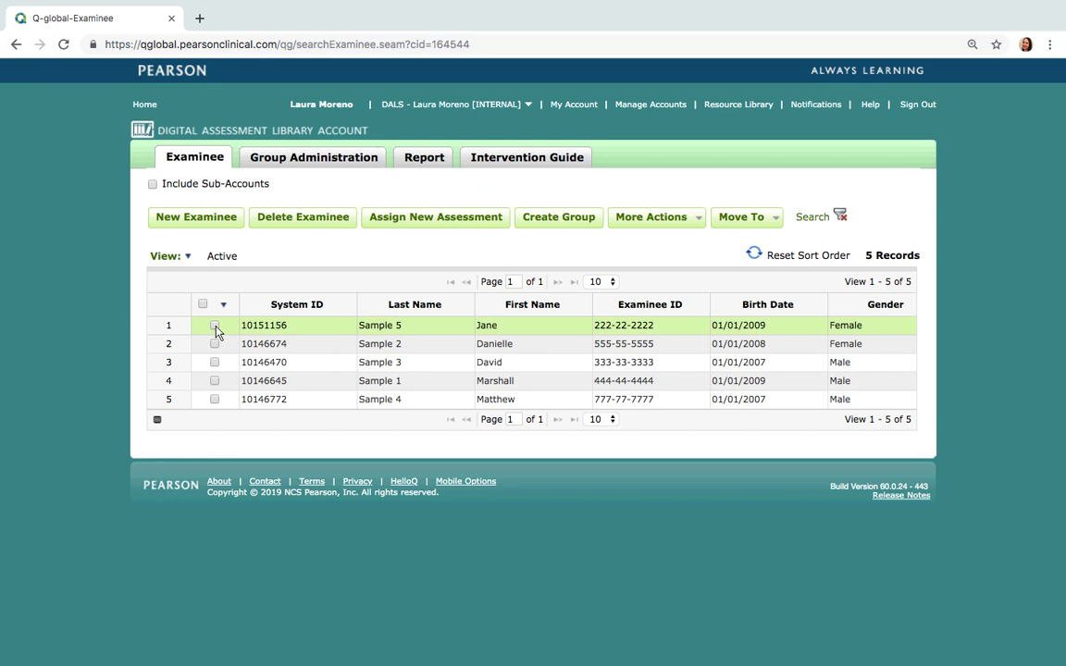
pyautogui.click(413, 223)
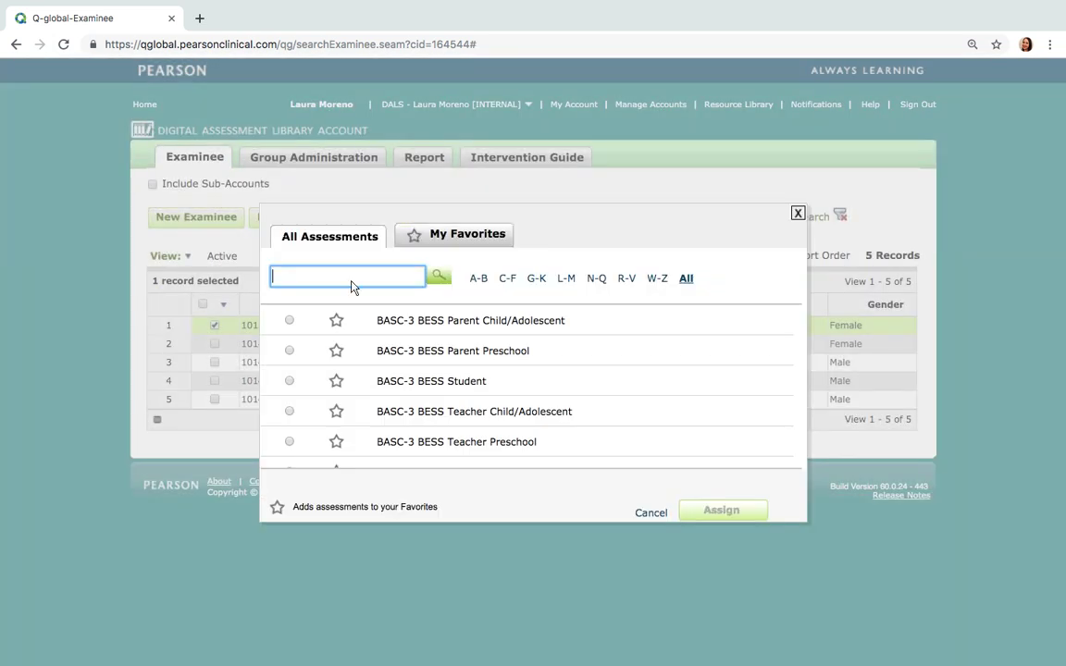
pyautogui.click(290, 380)
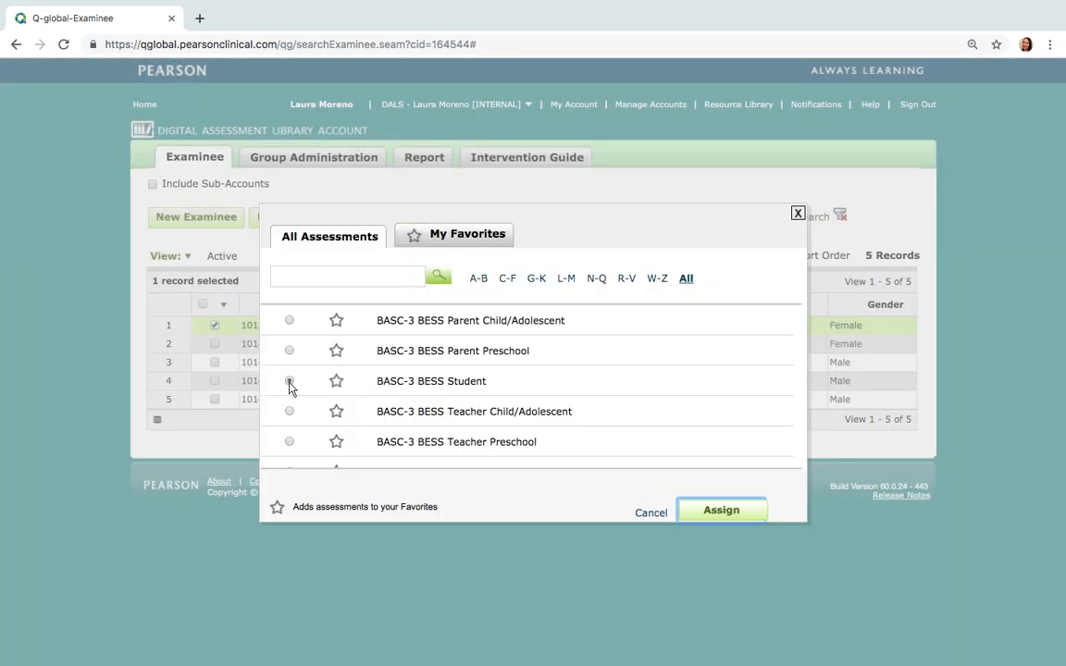
pyautogui.click(722, 511)
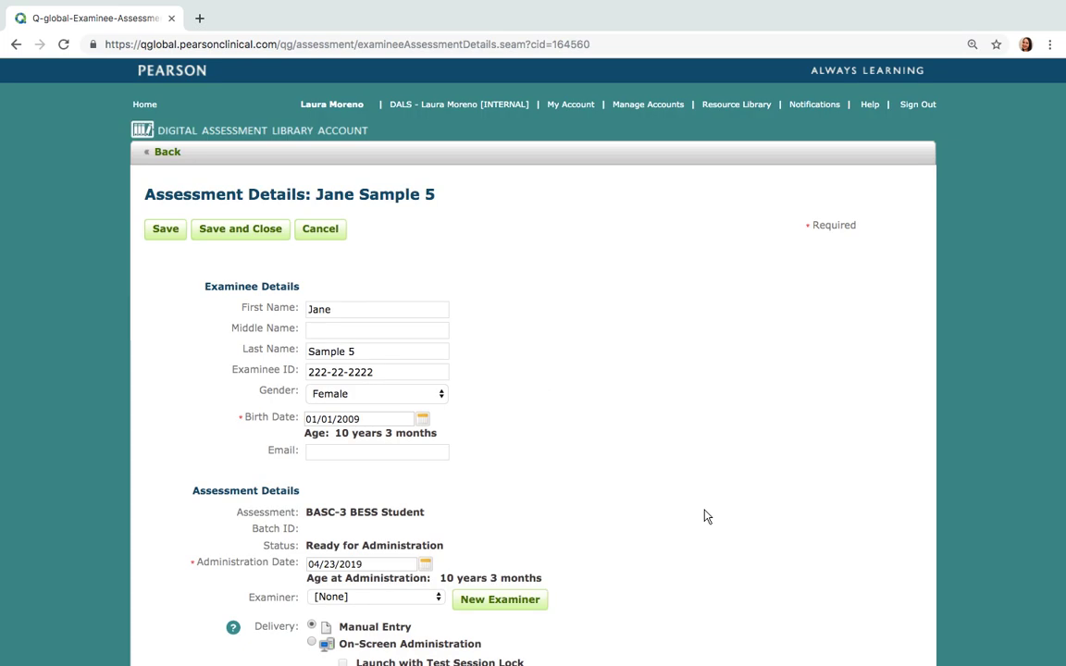
# Choose On-Screen Administration, start the assessment, and acknowledge the logout notice
pyautogui.scroll(-3, 696, 559)
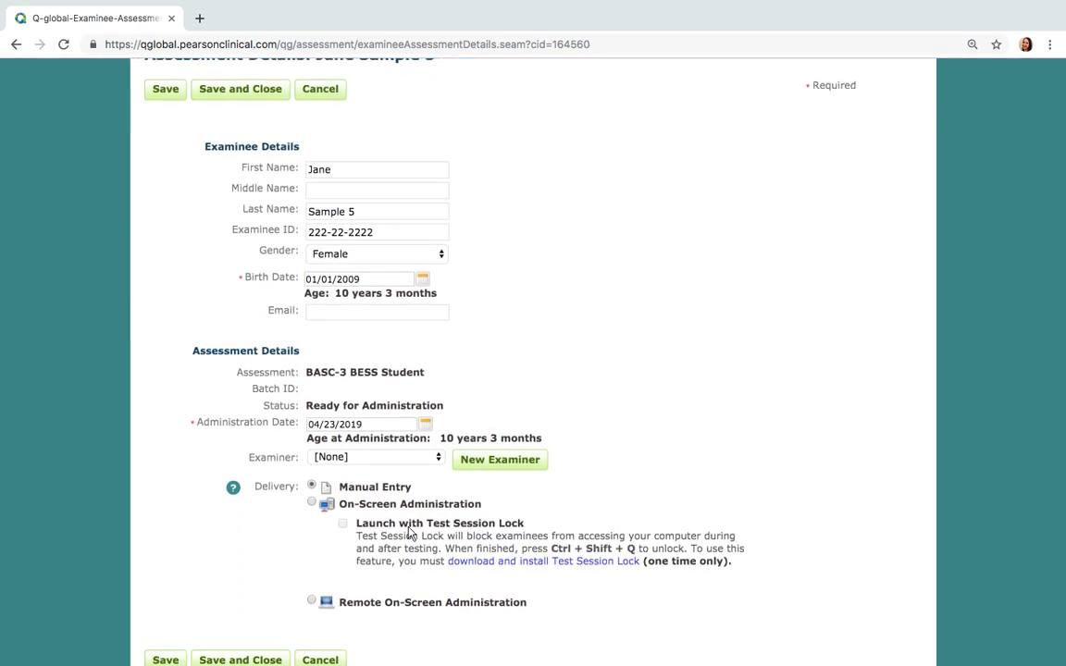
pyautogui.click(313, 504)
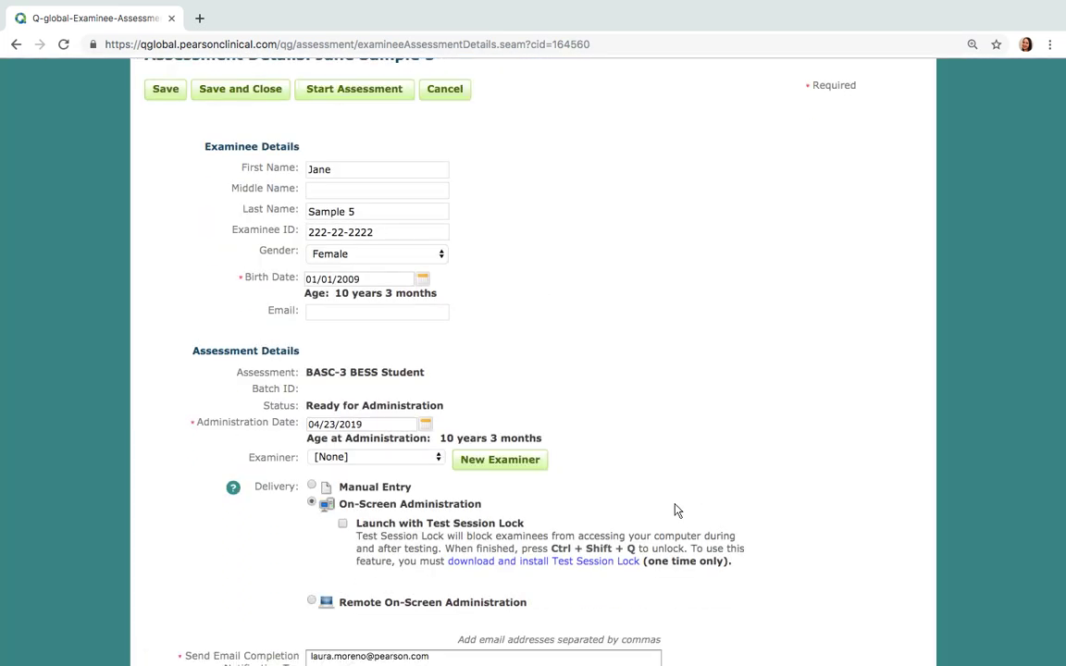
pyautogui.scroll(-4, 676, 511)
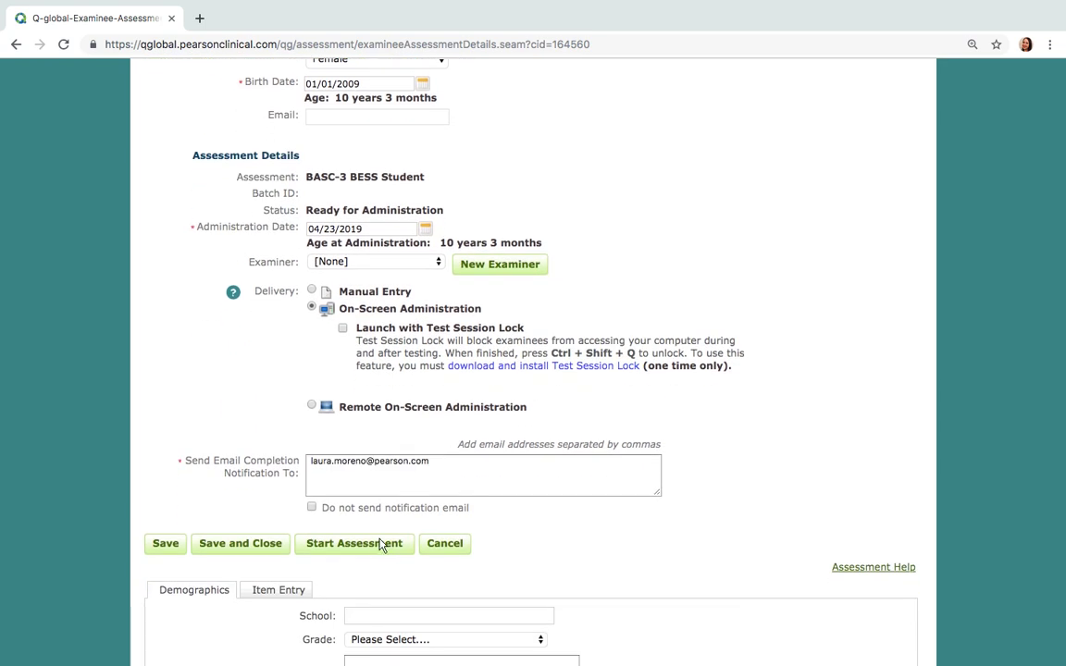
pyautogui.click(379, 549)
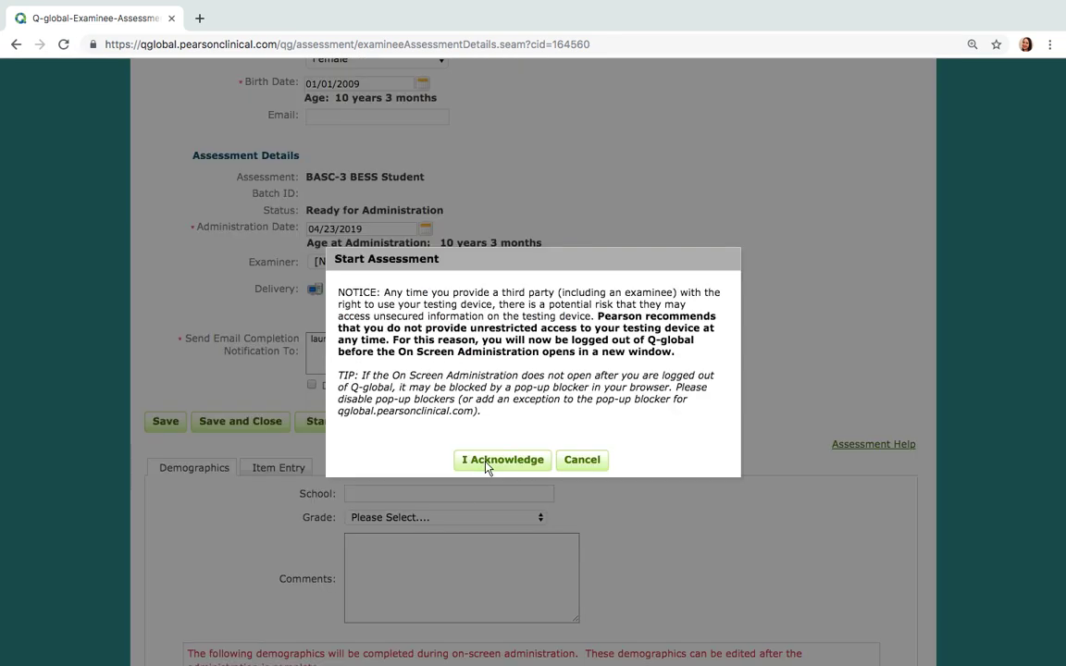
pyautogui.click(487, 463)
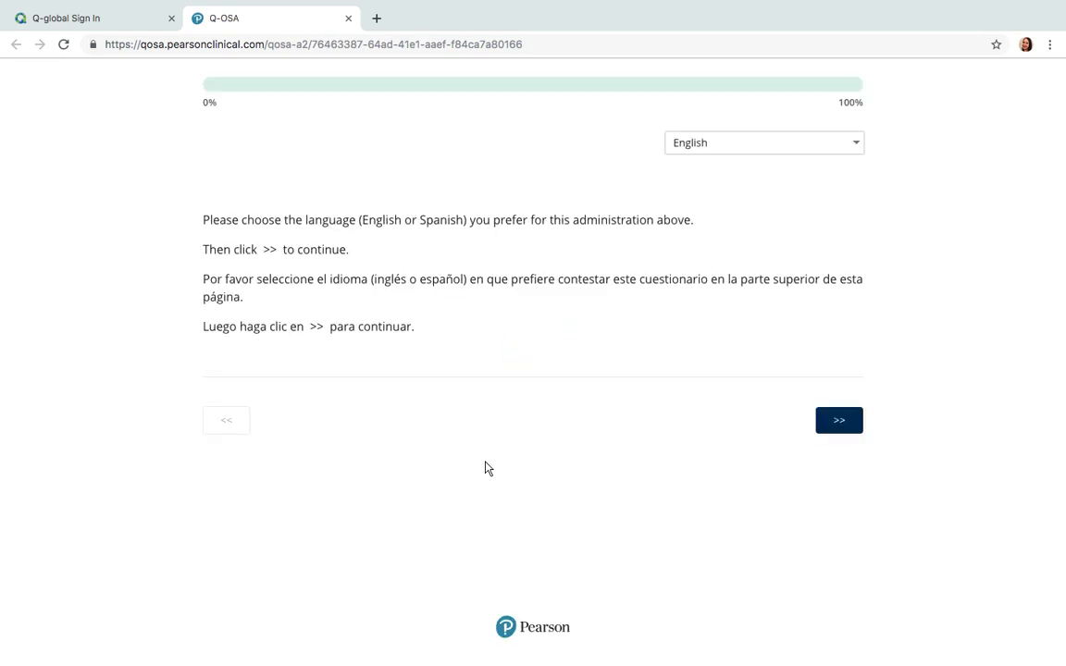
# Keep English, advance through the welcome and instructions pages, and try continuing past the unanswered items
pyautogui.click(824, 150)
pyautogui.click(826, 154)
pyautogui.click(839, 429)
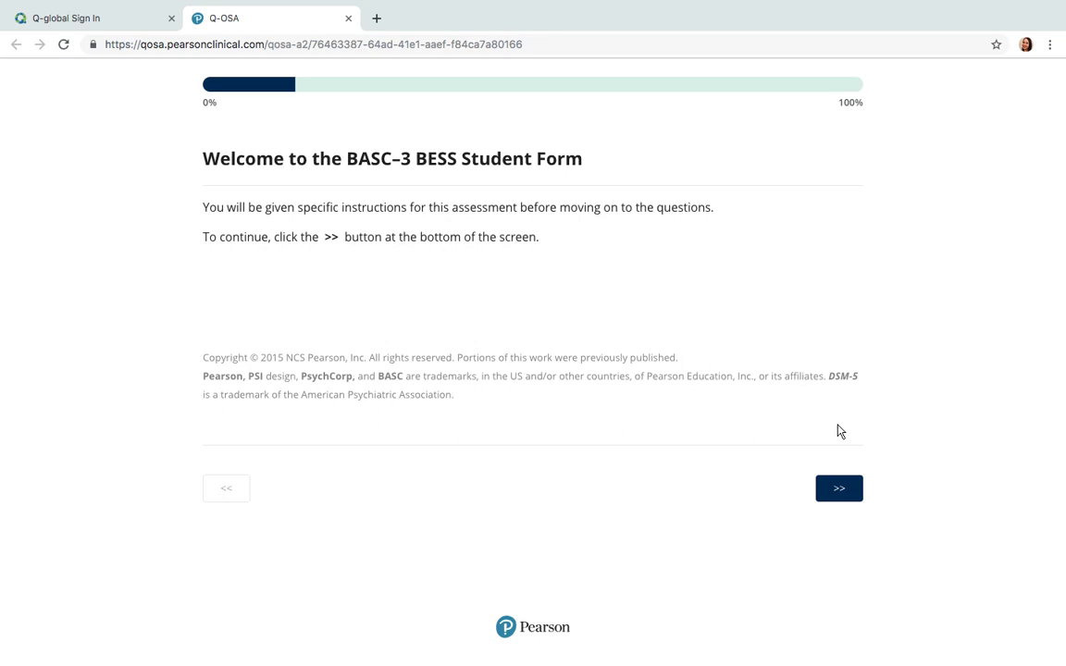
pyautogui.click(842, 492)
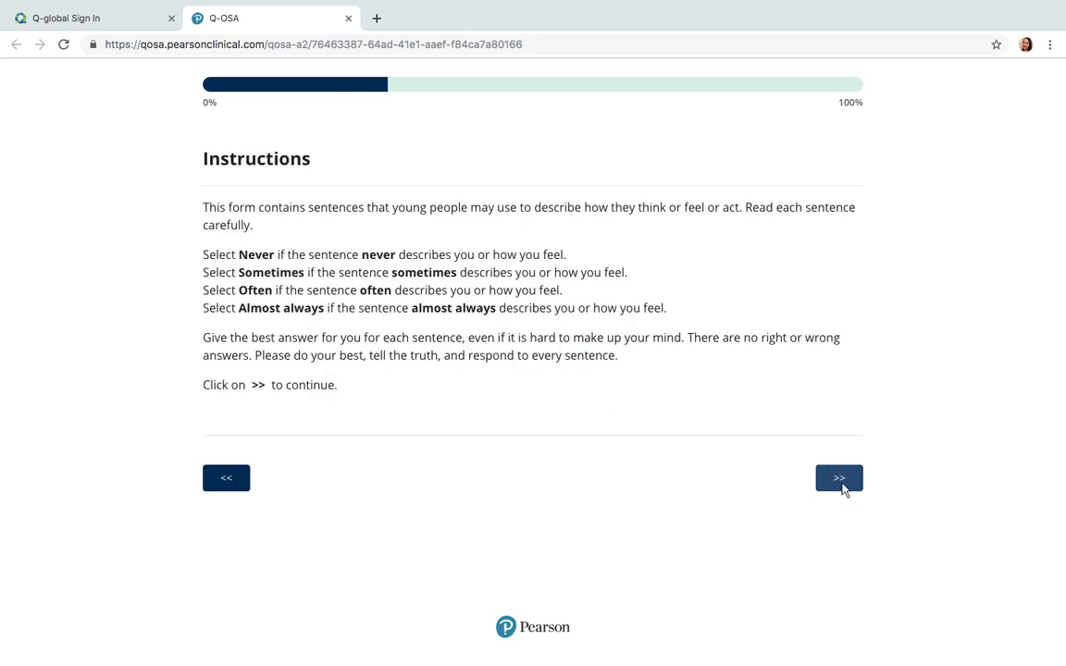
pyautogui.click(842, 489)
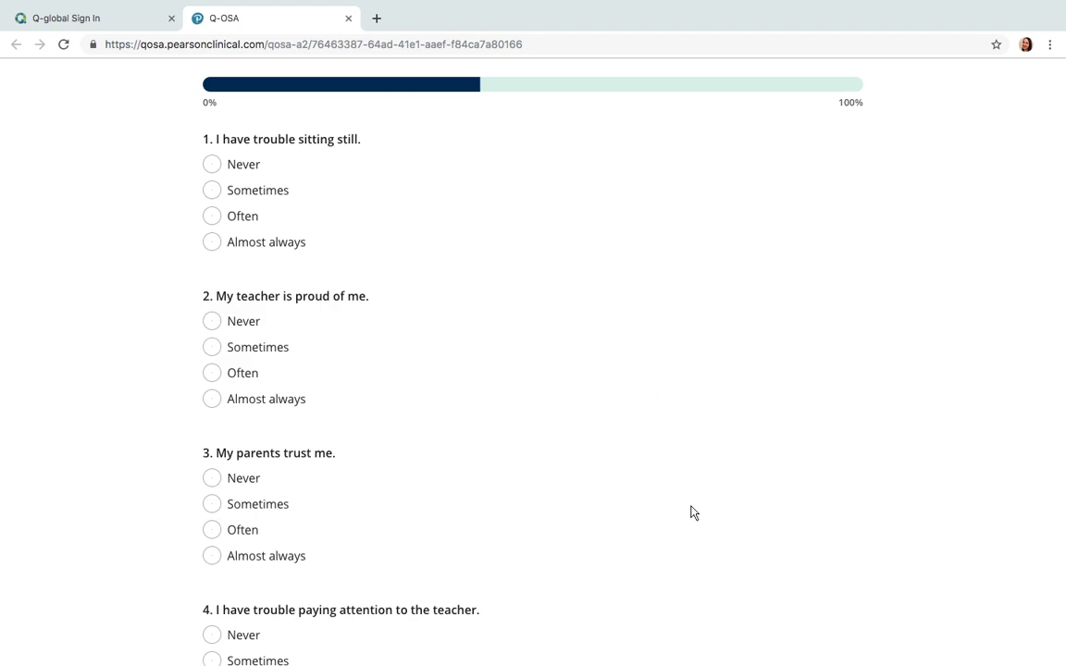
pyautogui.scroll(-7, 694, 513)
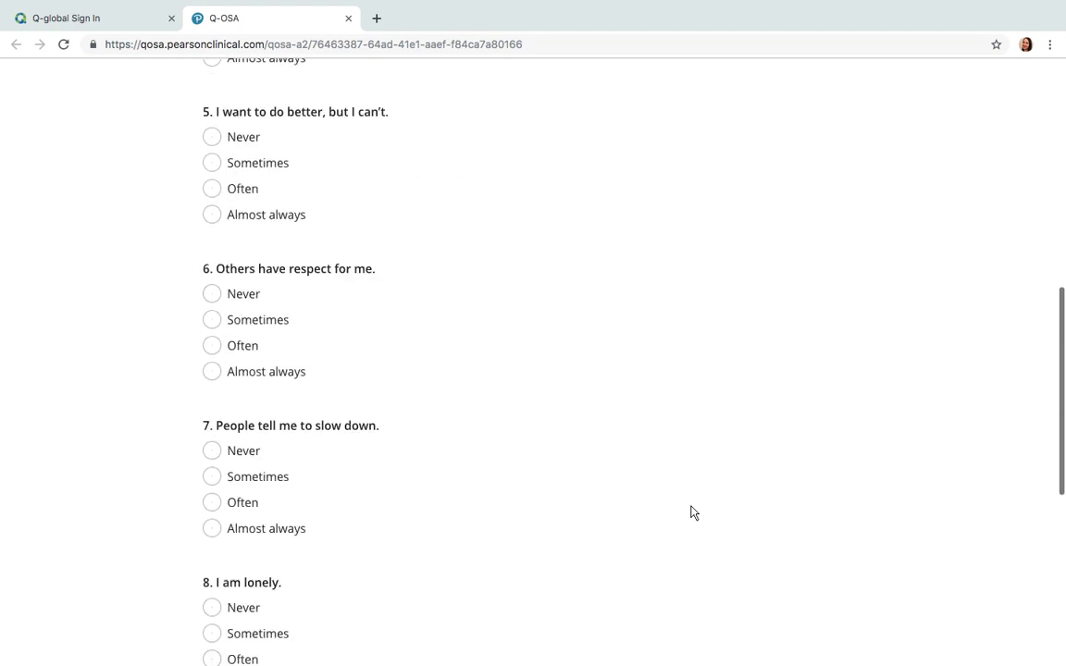
pyautogui.scroll(-5, 694, 513)
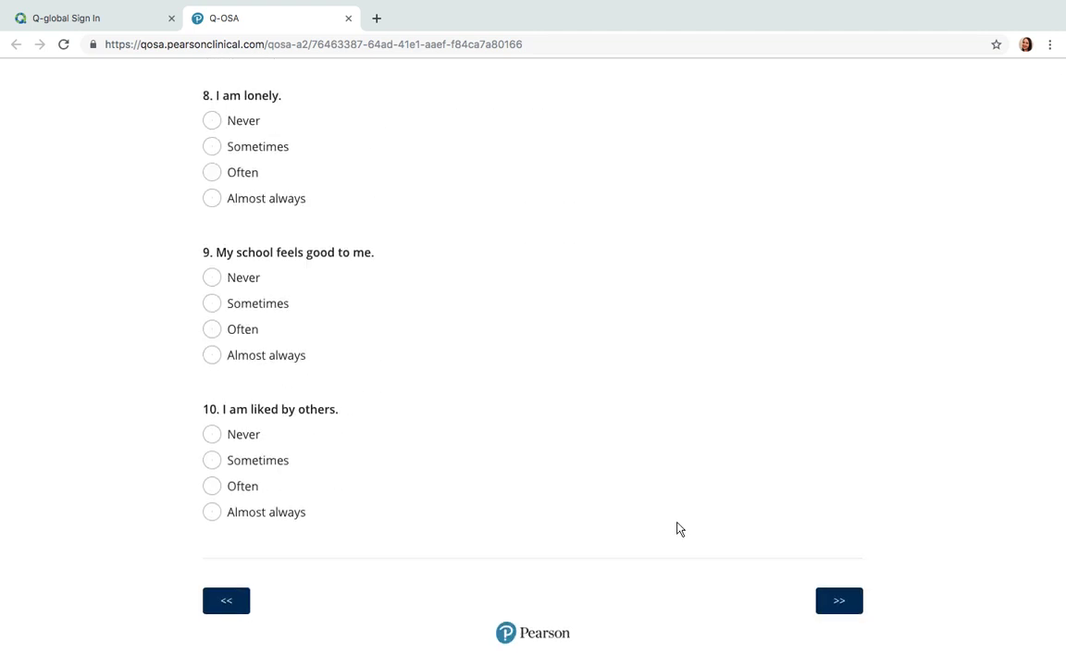
pyautogui.moveTo(875, 635)
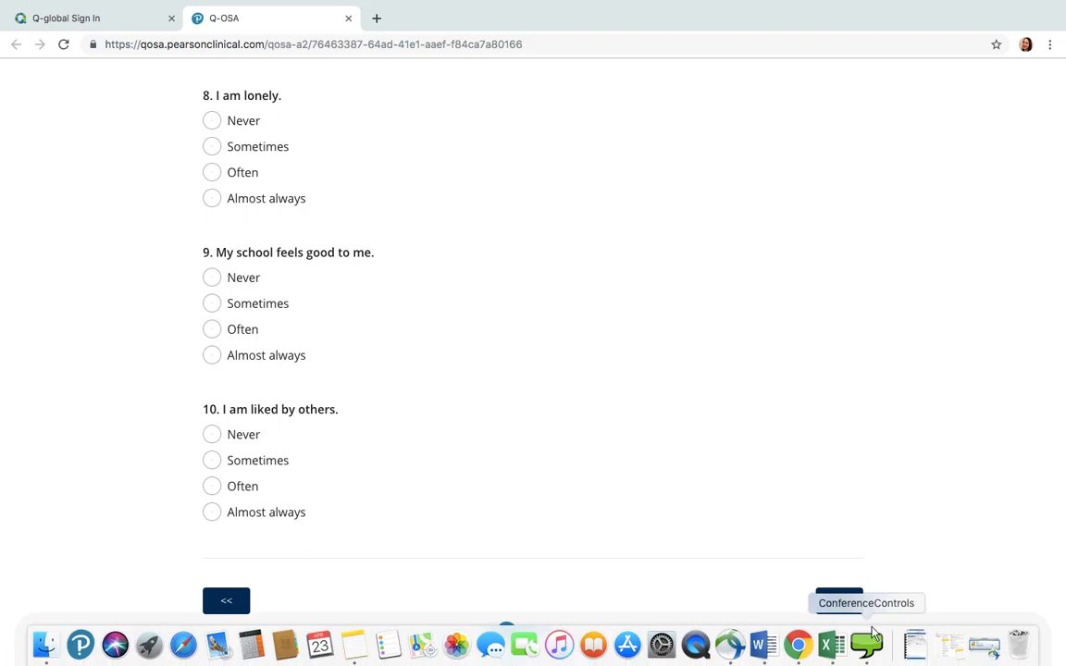
pyautogui.click(855, 607)
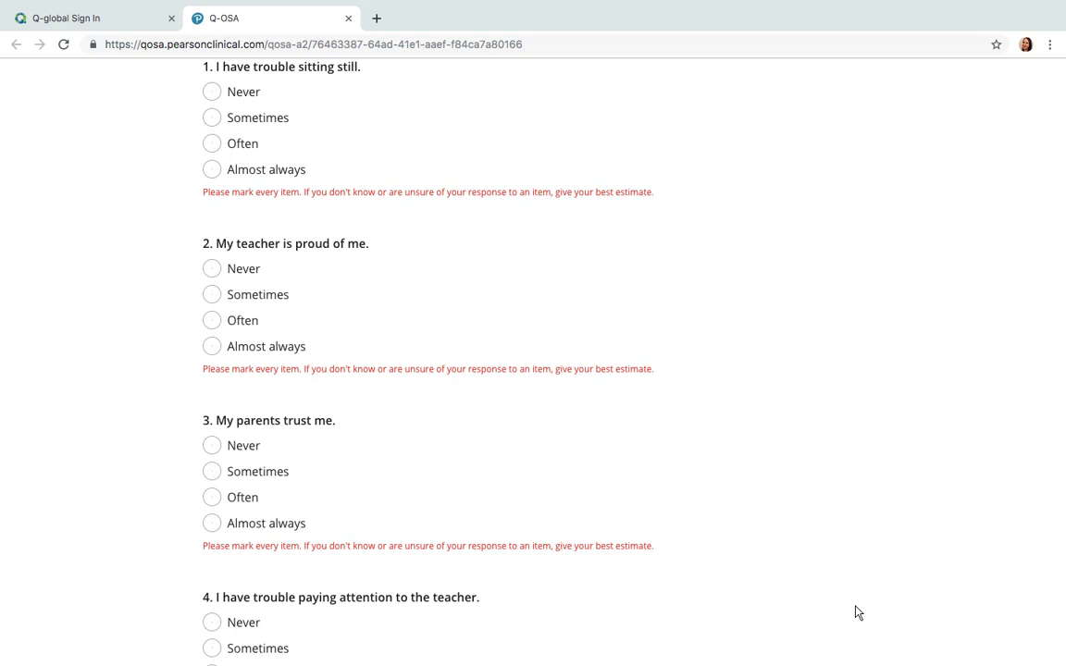
# Close the Q-OSA tab, sign back in, and assign BASC-3 BESS Student to the first examinee
pyautogui.click(348, 18)
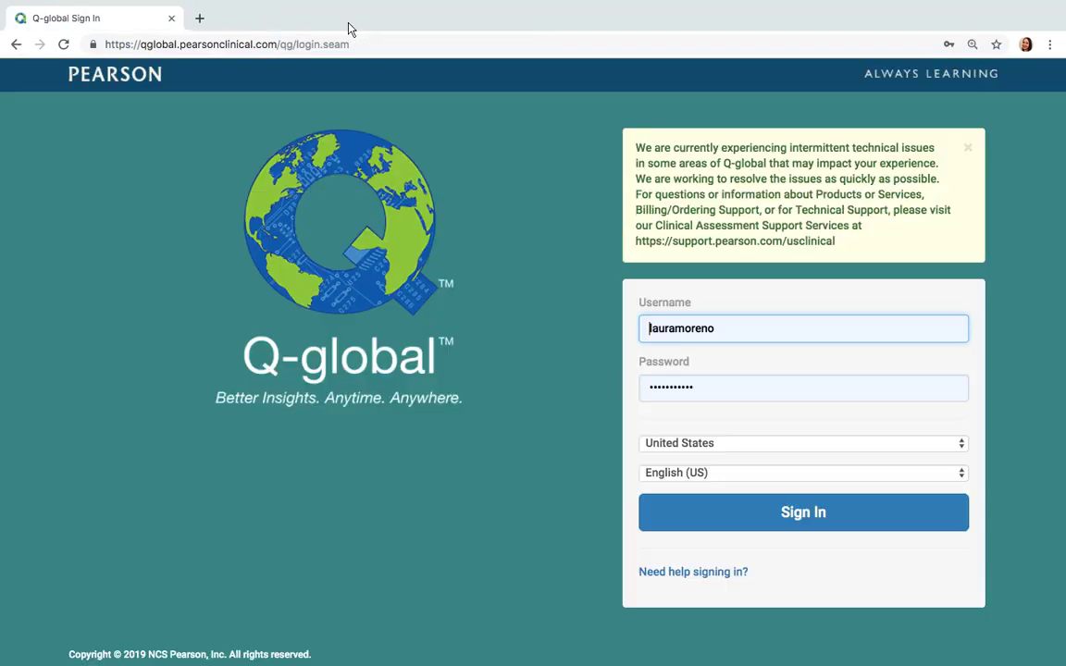
pyautogui.click(803, 515)
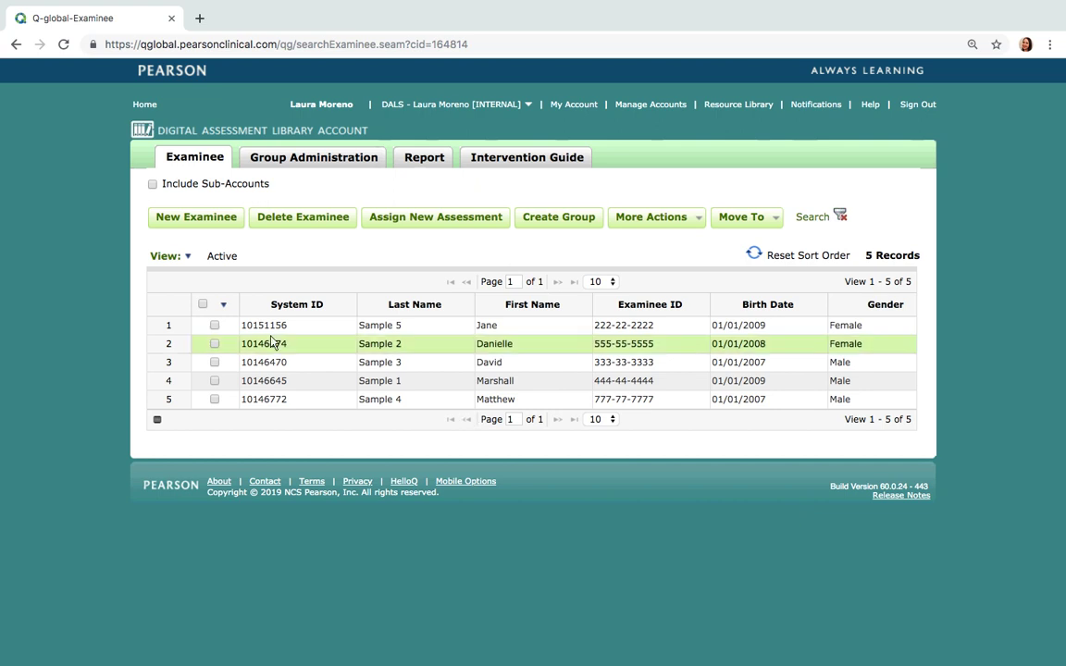
pyautogui.click(213, 325)
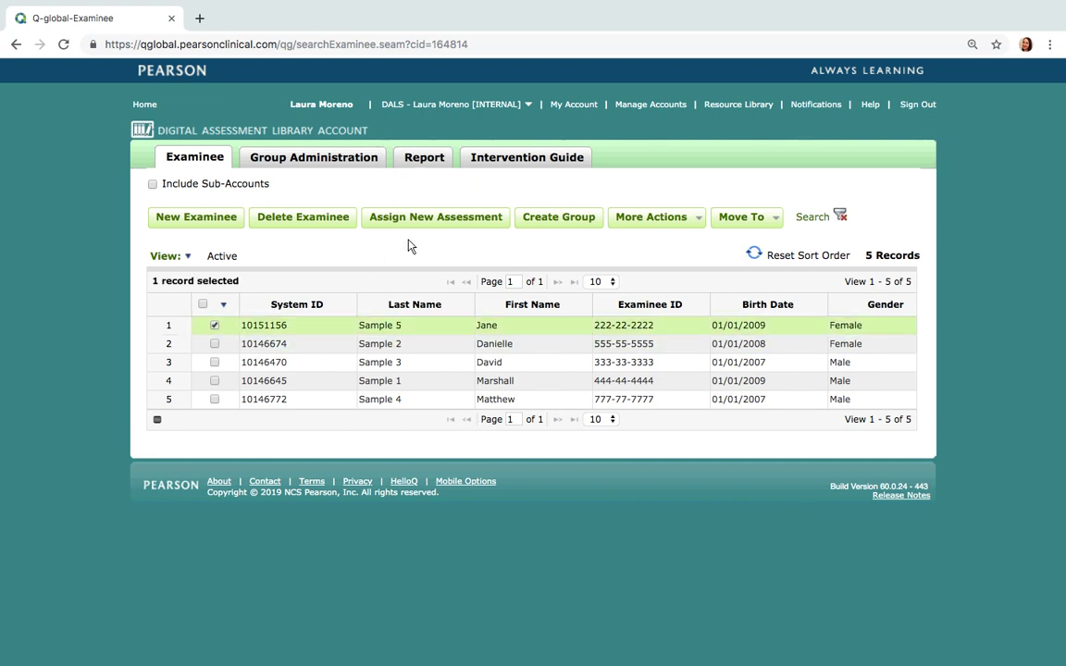
pyautogui.click(435, 222)
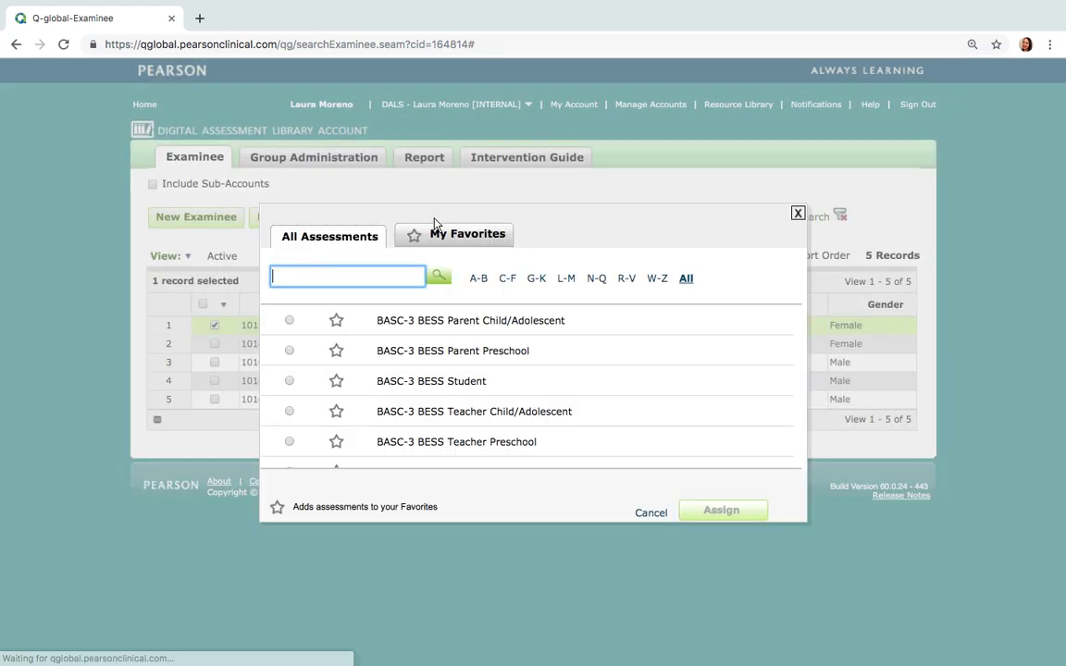
pyautogui.click(289, 380)
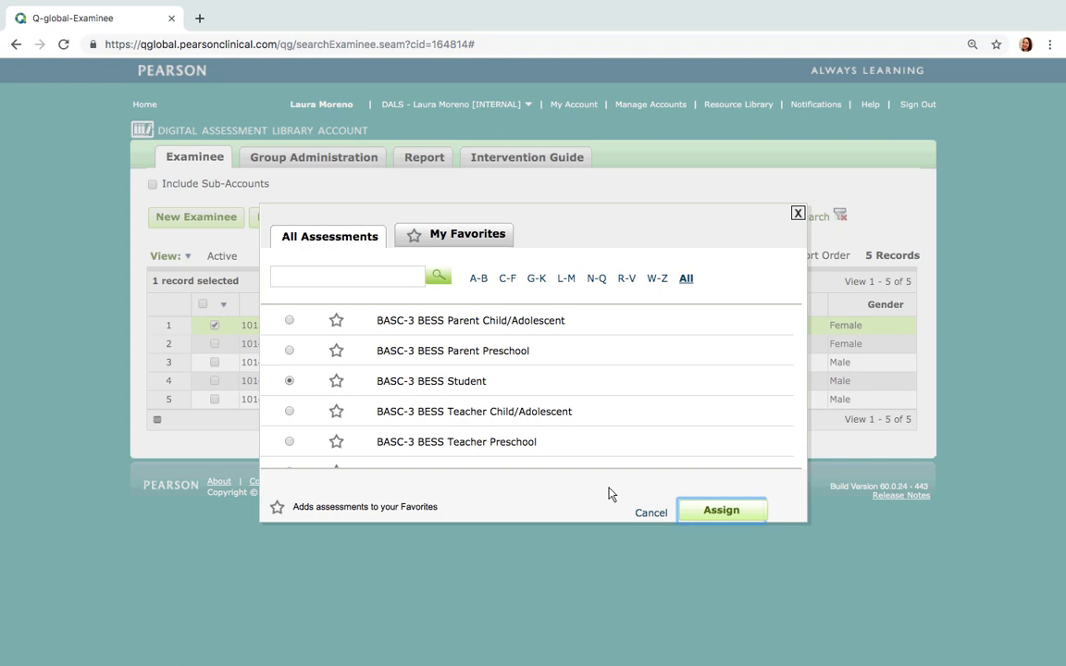
pyautogui.click(707, 512)
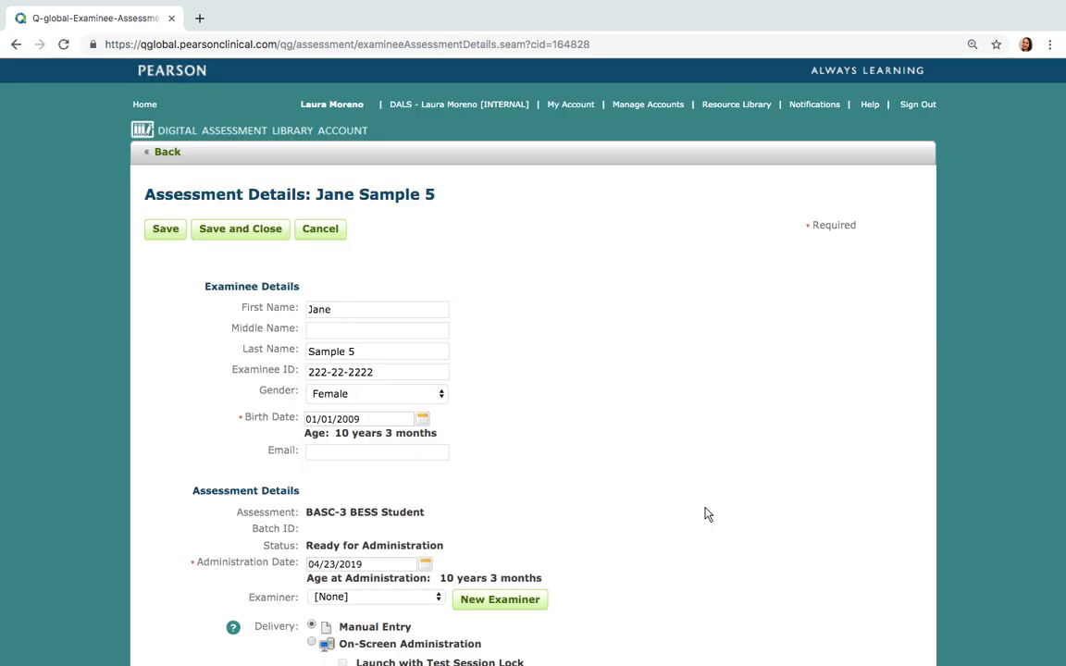
# Choose Remote On-Screen Administration sent to a rater, and enter the rater's first and last name
pyautogui.scroll(-5, 705, 511)
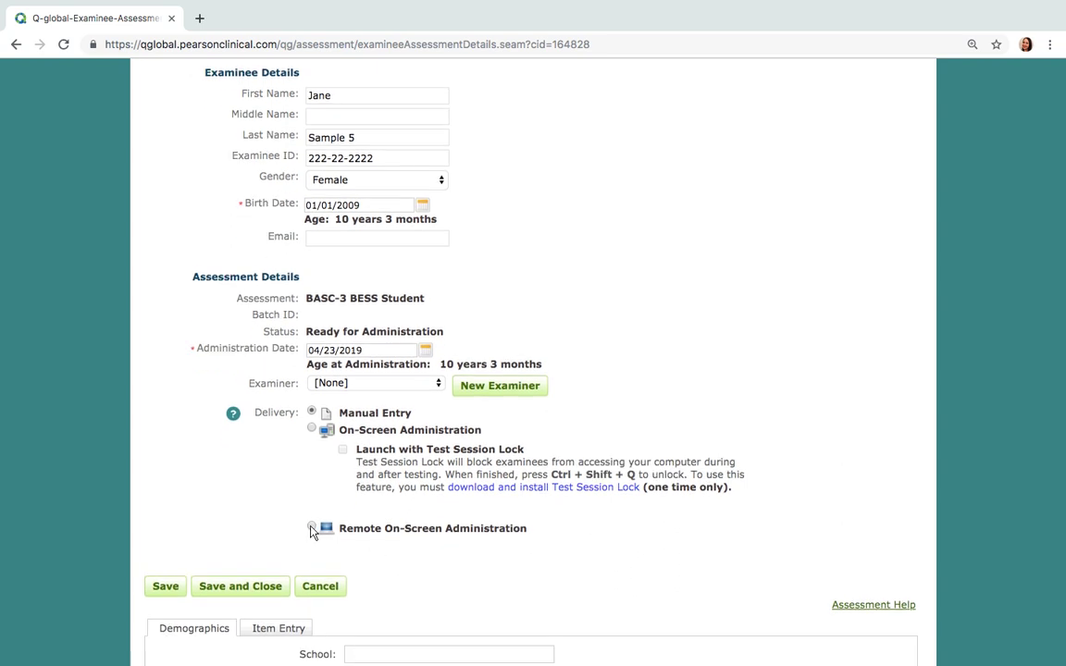
pyautogui.click(312, 528)
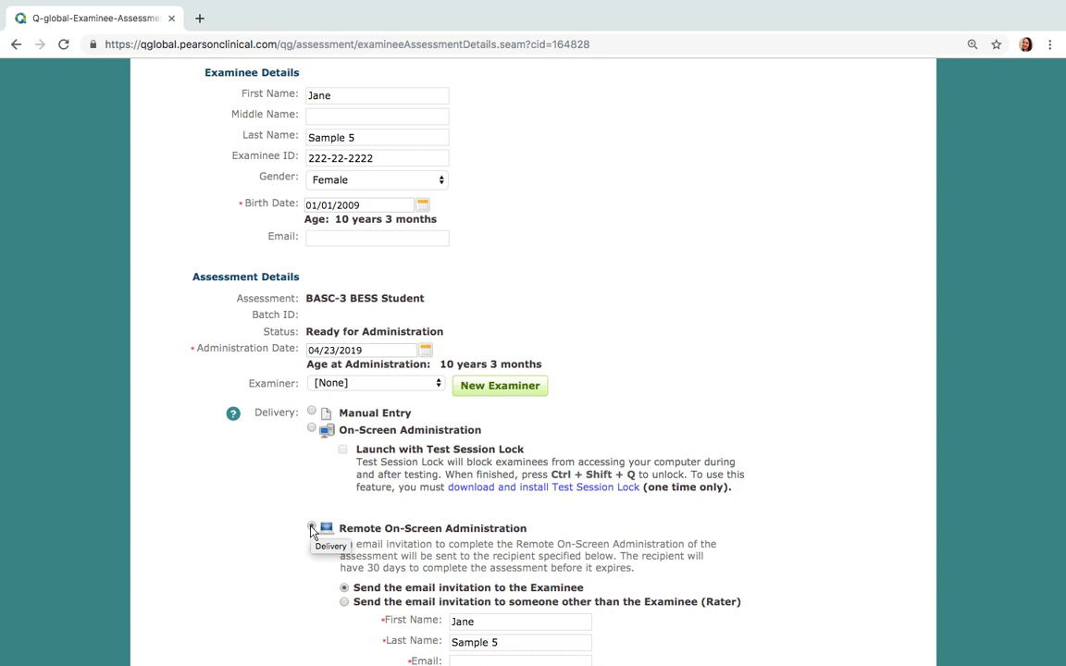
pyautogui.scroll(-3, 685, 571)
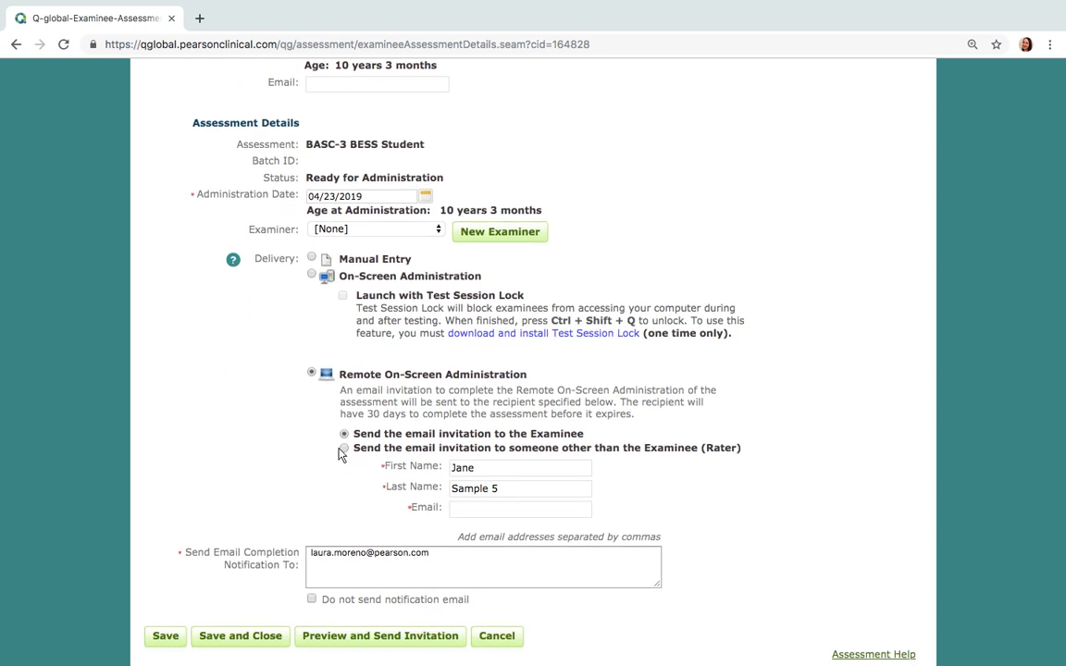
pyautogui.click(344, 448)
pyautogui.click(480, 476)
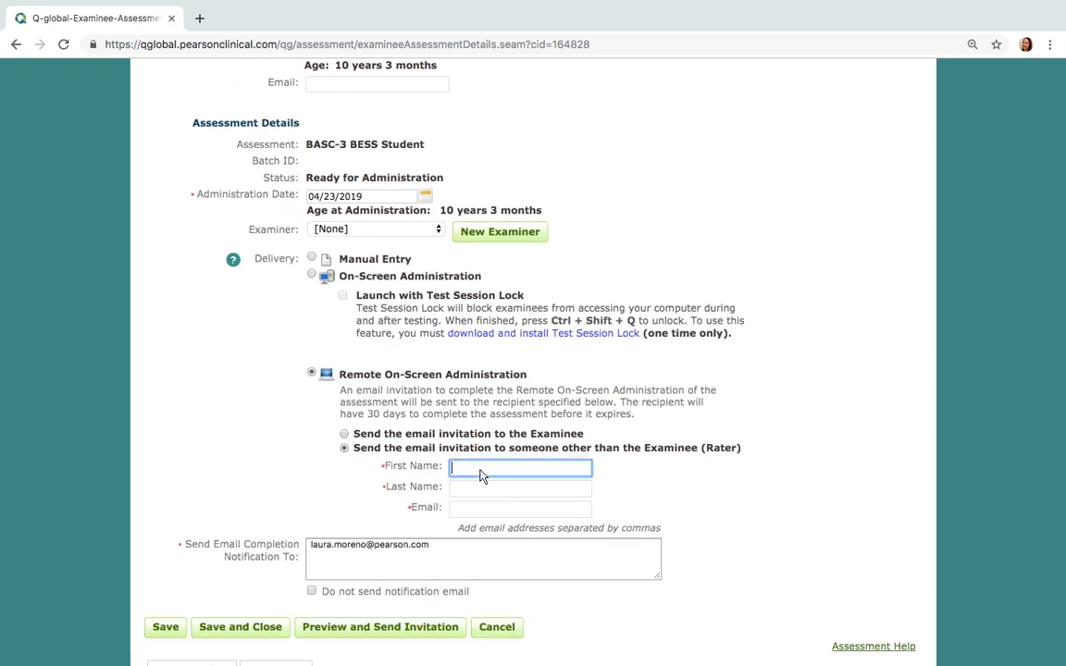
pyautogui.press('Tab')
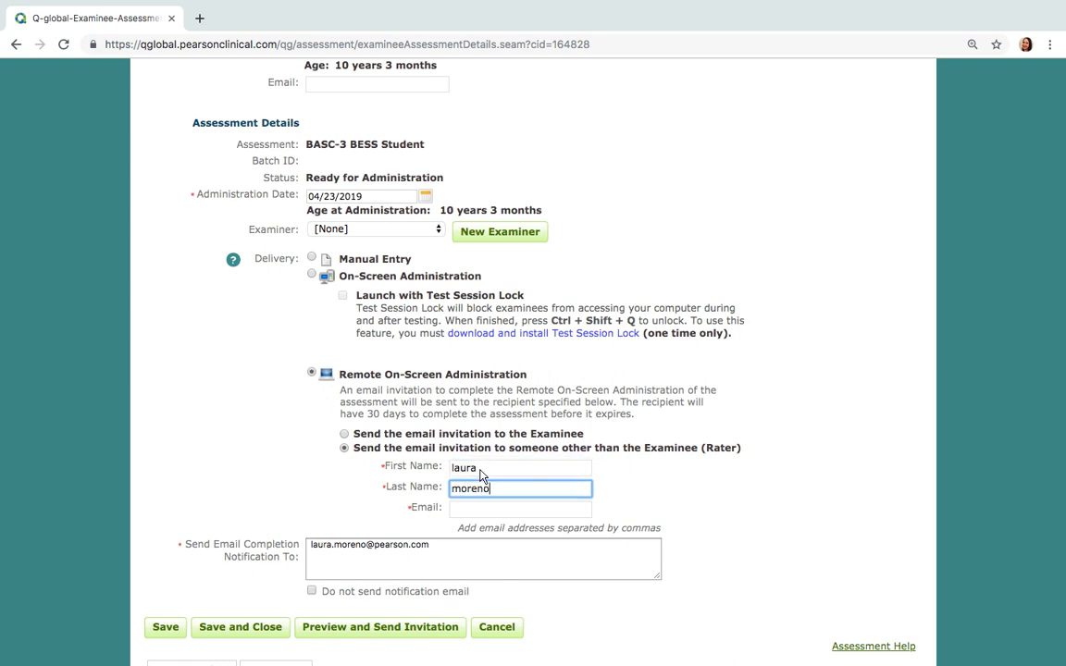
# Clear the garbled notification address, enter the rater's e-mail, and attempt Preview and Send Invitation
pyautogui.doubleClick(442, 547)
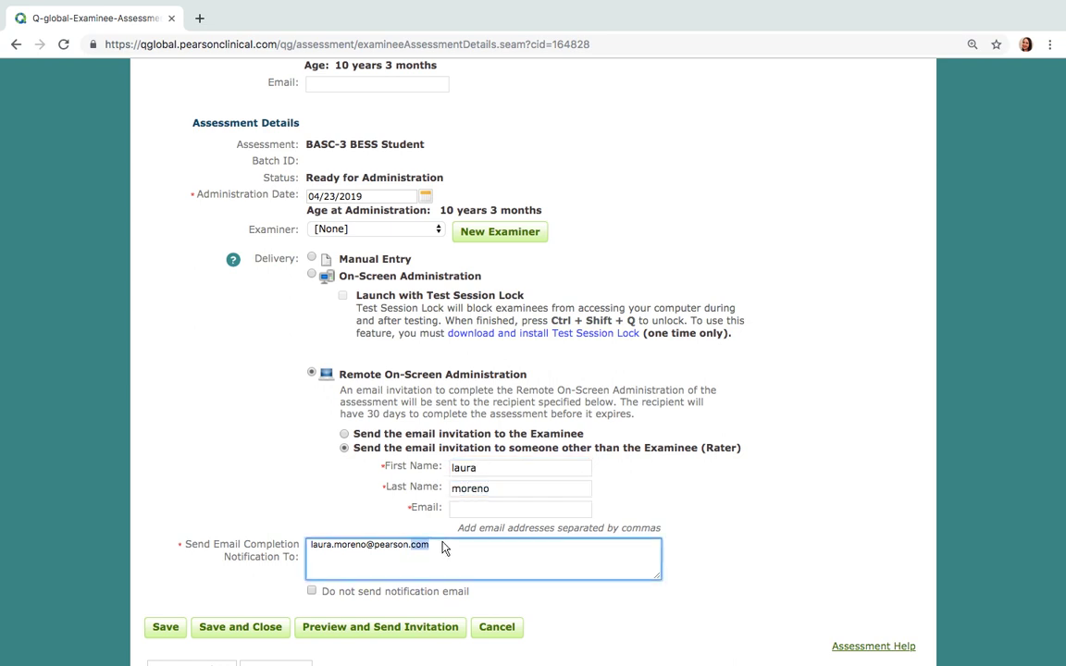
pyautogui.moveTo(419, 546); pyautogui.dragTo(330, 546)
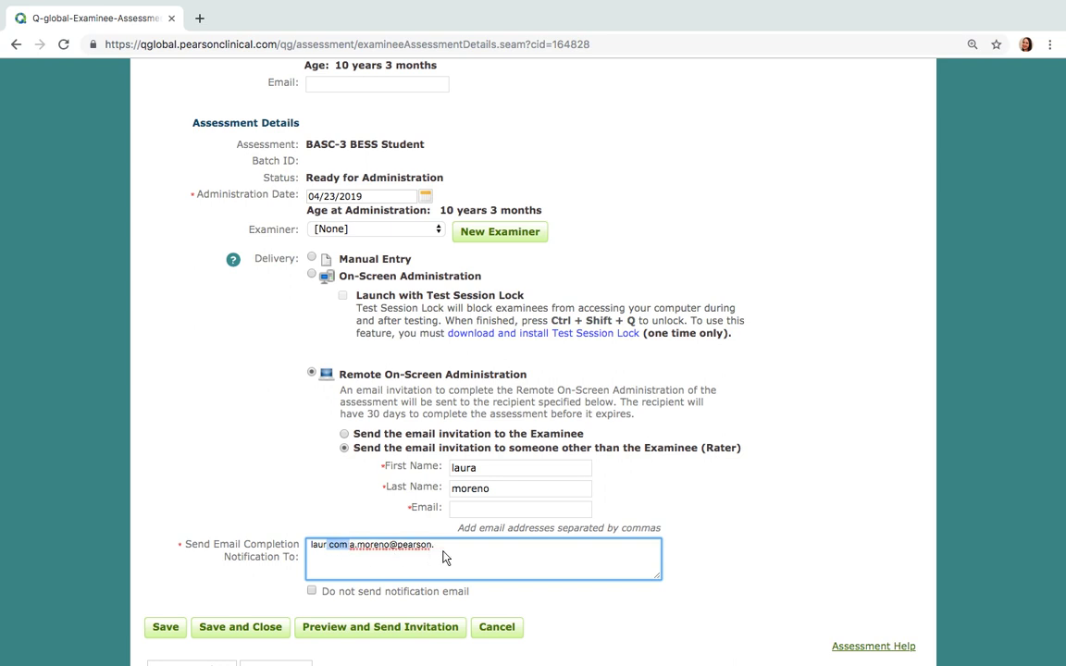
pyautogui.moveTo(435, 554); pyautogui.dragTo(310, 548)
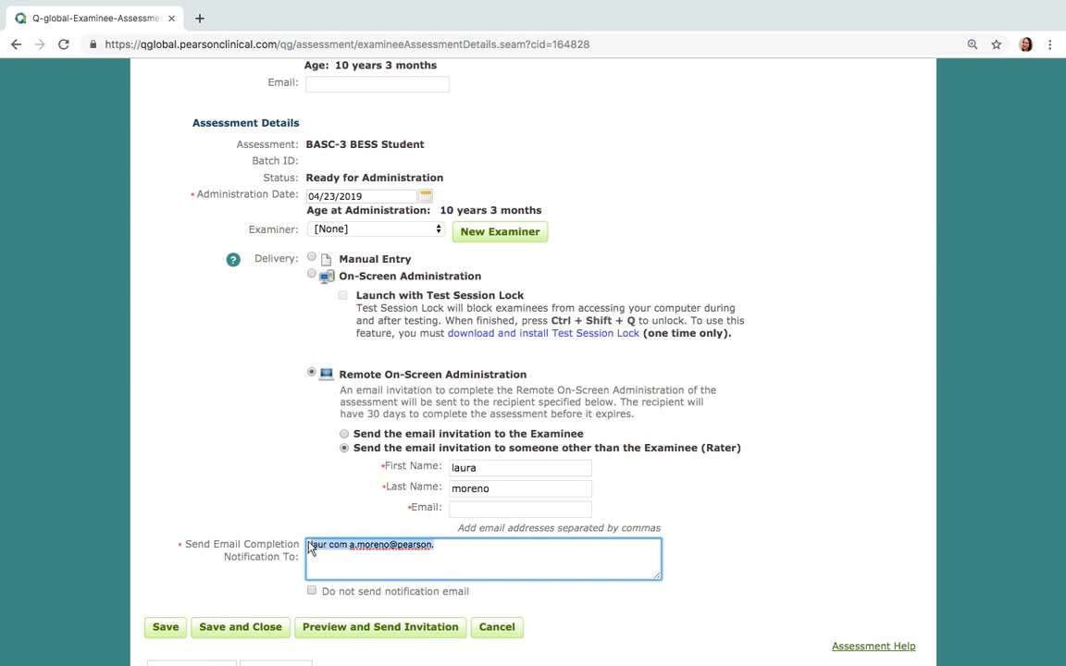
pyautogui.press('BackSpace')
pyautogui.click(464, 511)
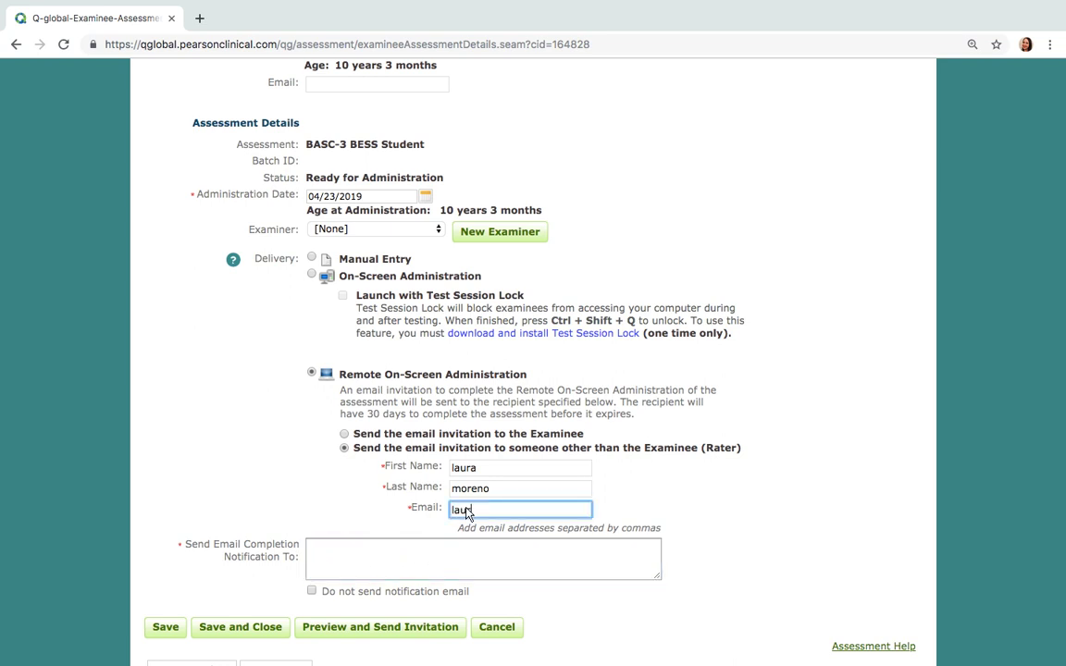
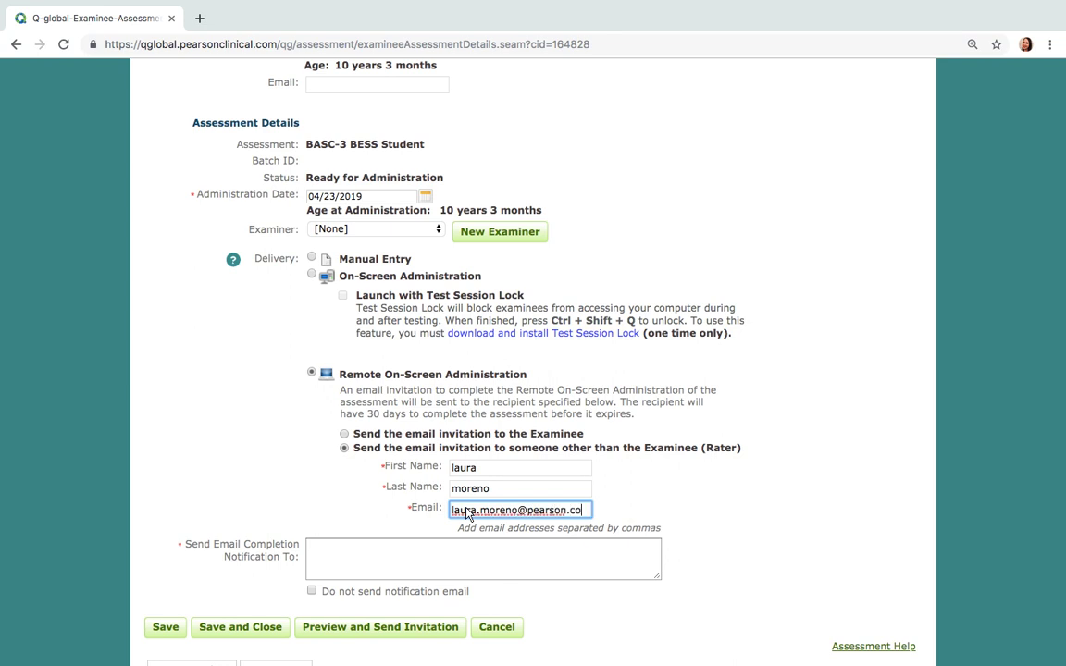
pyautogui.click(426, 628)
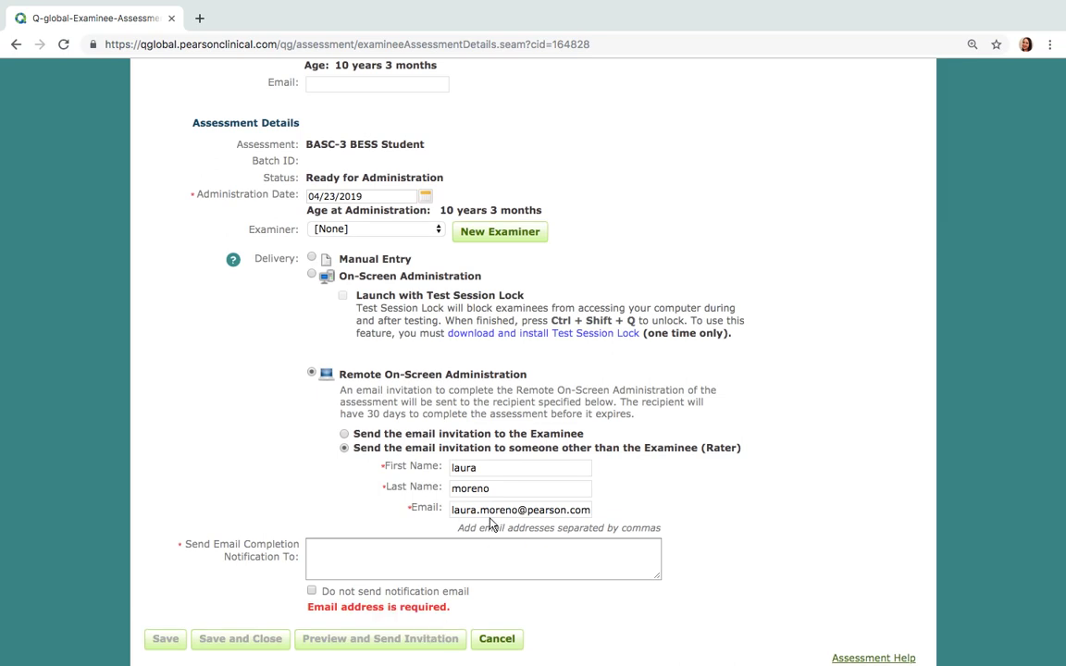
# Remove stray letters and retype the rater's e-mail address correctly
pyautogui.tripleClick(458, 517)
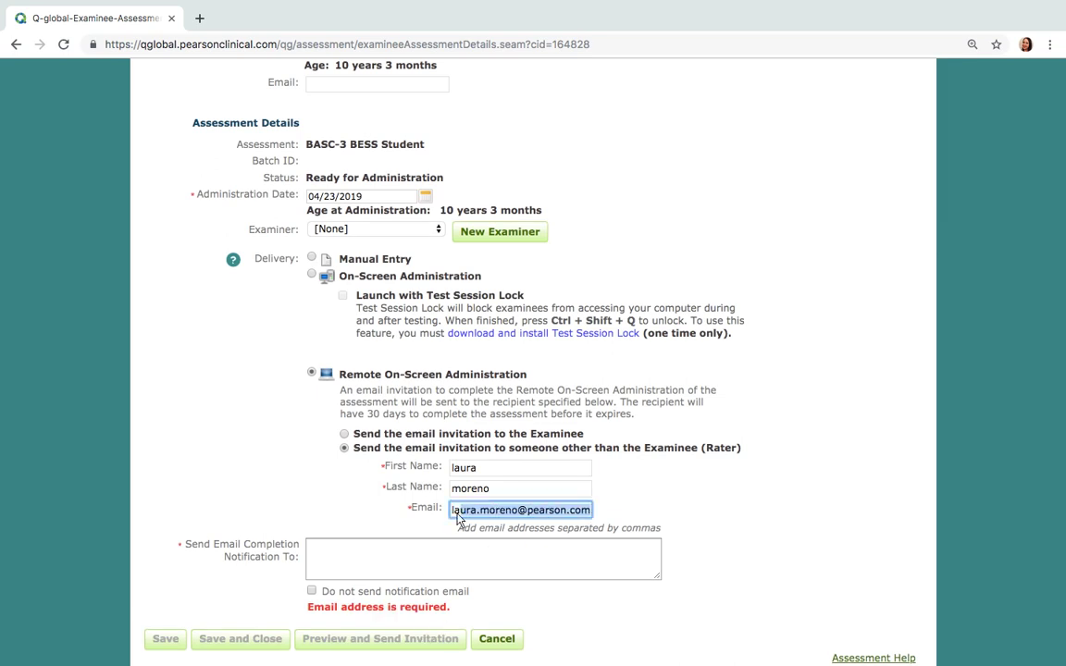
pyautogui.write('c')
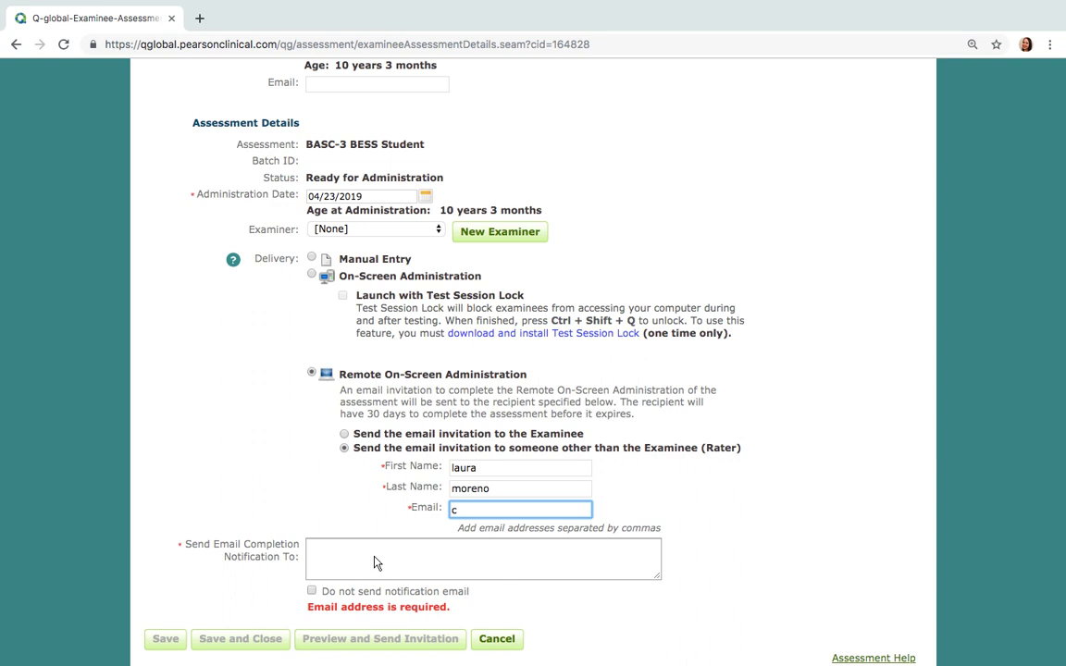
pyautogui.click(375, 560)
pyautogui.write('v')
pyautogui.press('BackSpace')
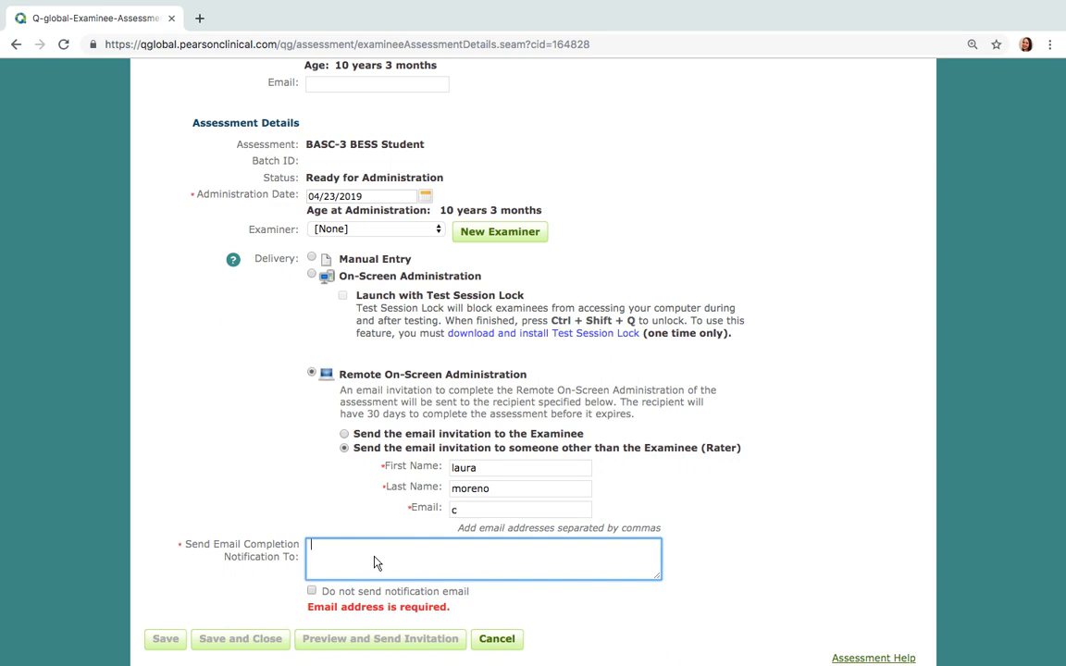
pyautogui.doubleClick(447, 511)
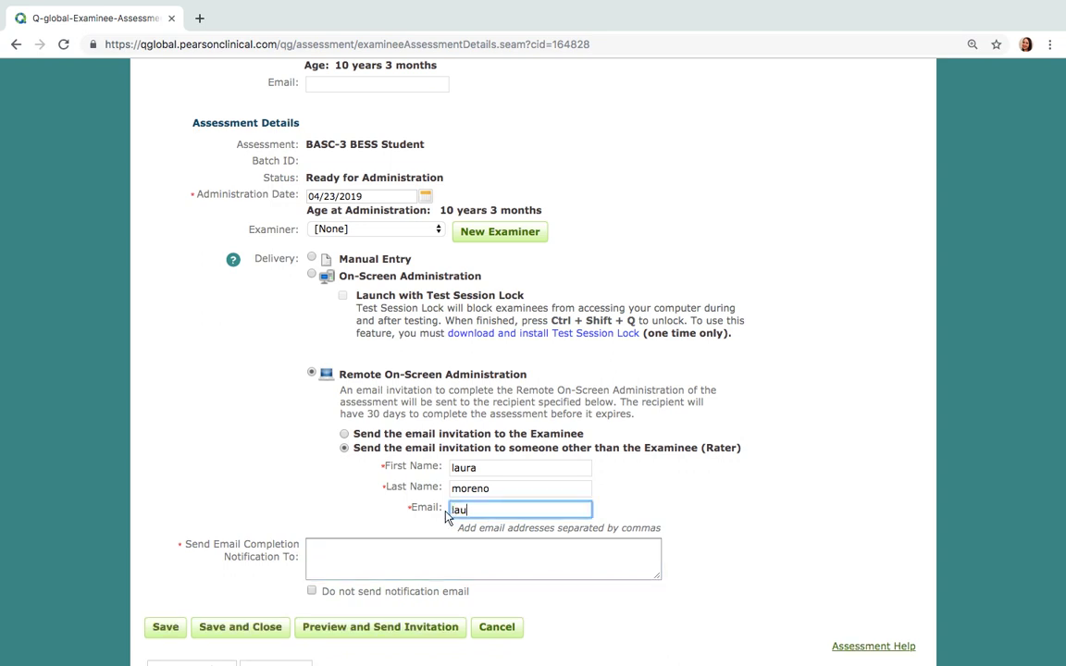
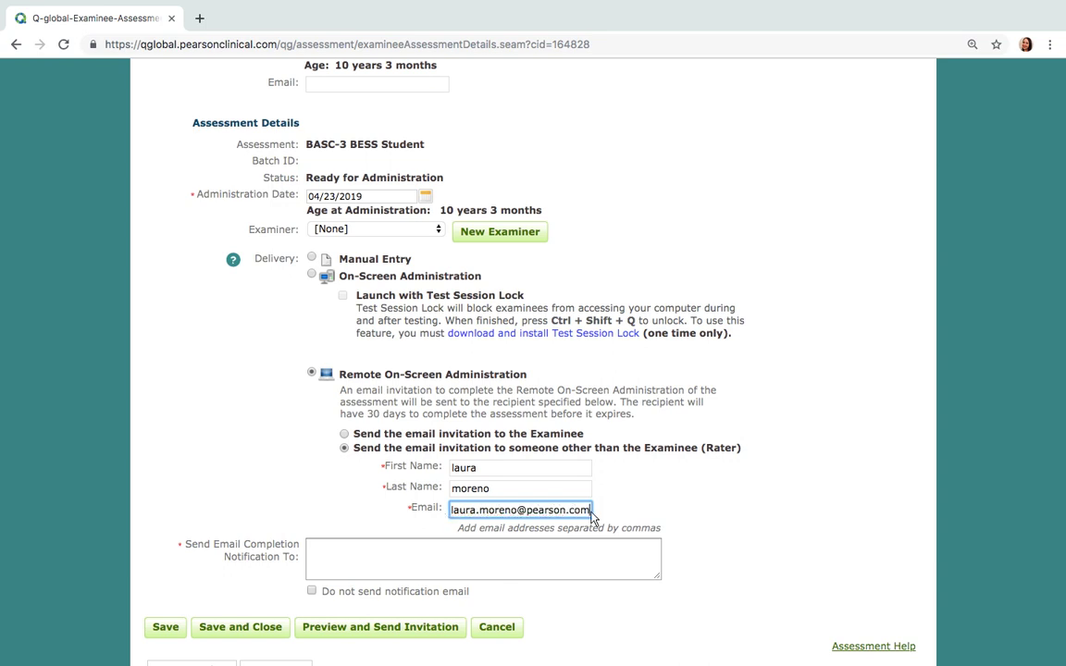
# Copy the rater's e-mail into the completion-notification field and open the invitation preview
pyautogui.moveTo(592, 512); pyautogui.dragTo(447, 516)
pyautogui.hotkey('ctrl', 'c')
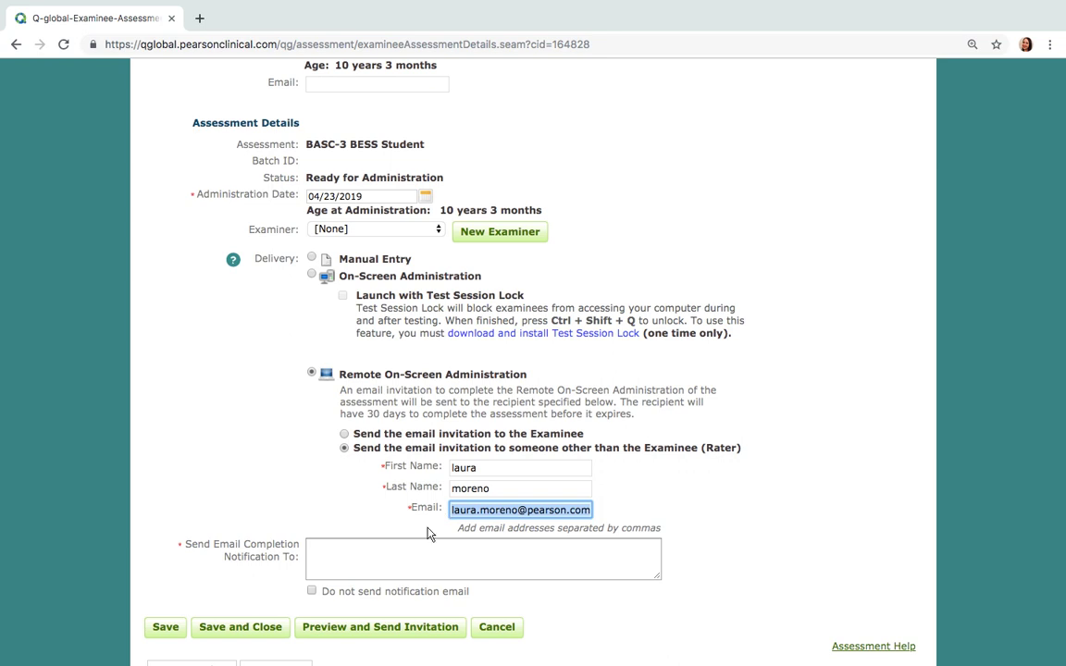
pyautogui.click(488, 553)
pyautogui.hotkey('ctrl', 'v')
pyautogui.click(412, 629)
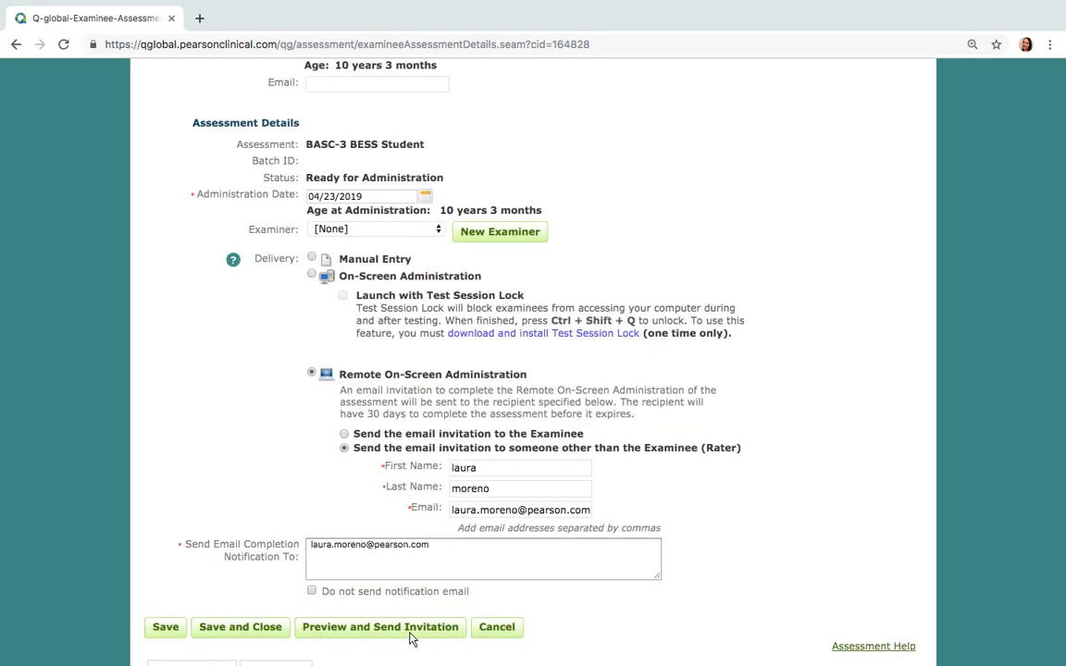
pyautogui.scroll(-5, 603, 502)
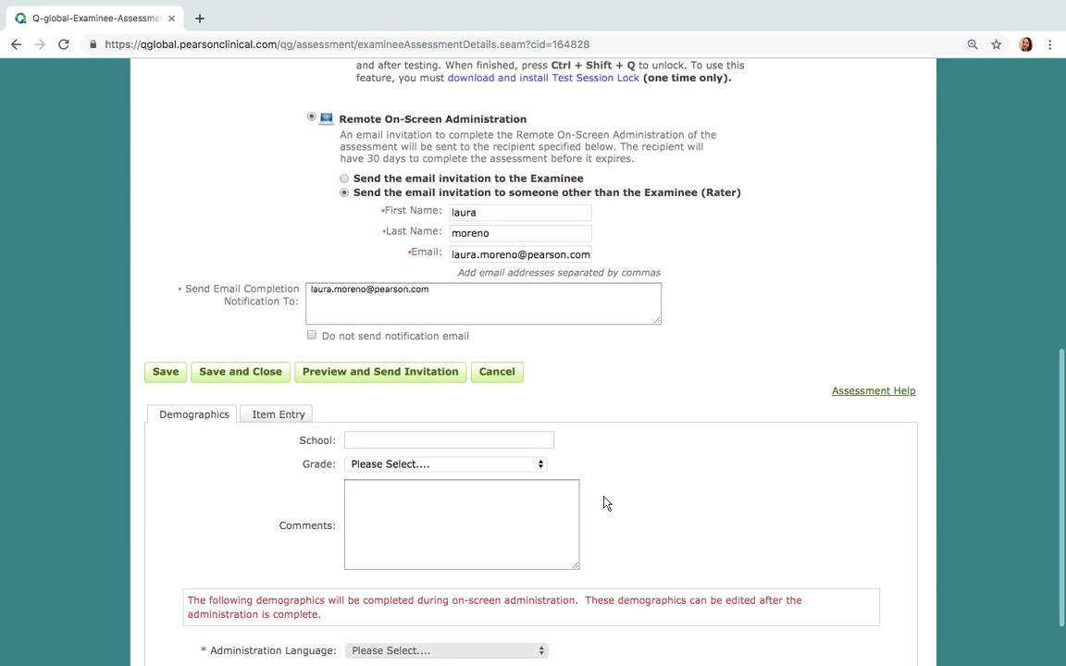
# Close the Assessment Invitation Email page and return Home to the Examinee tab
pyautogui.scroll(-3, 602, 503)
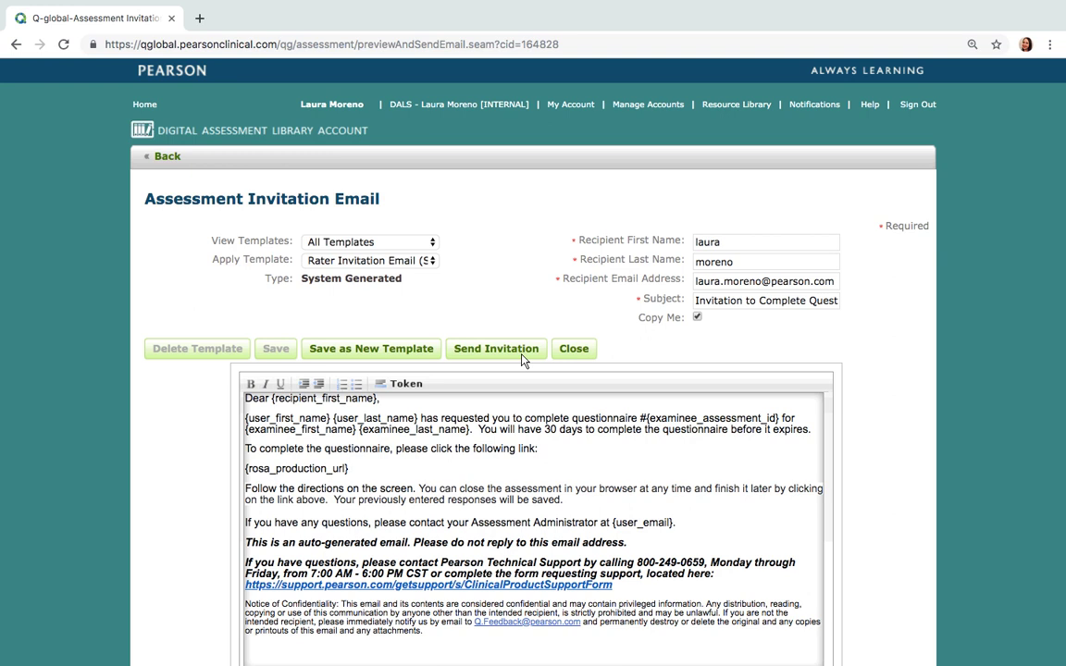
pyautogui.click(568, 355)
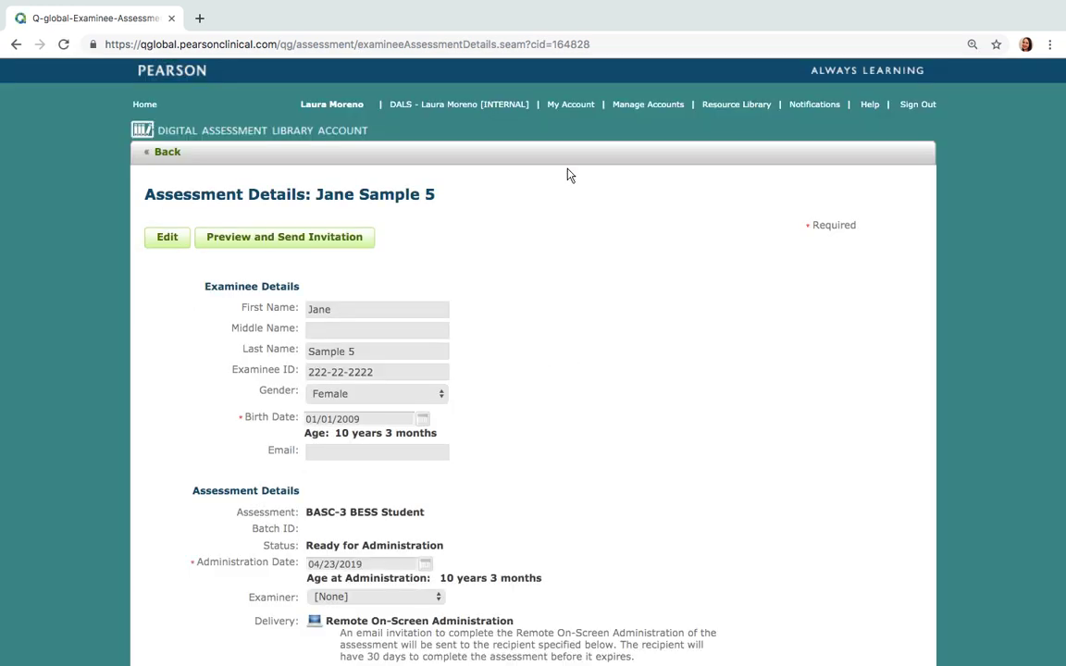
pyautogui.click(154, 108)
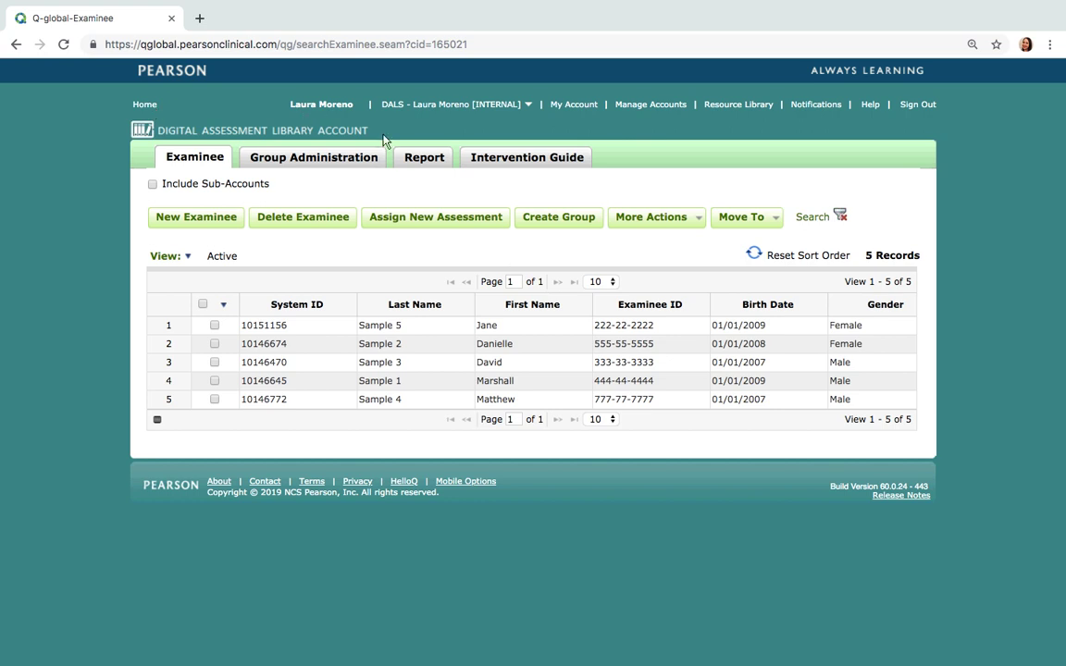
# On the Report tab, select the first examinee's Manual Entry assessment ready for reporting
pyautogui.click(417, 163)
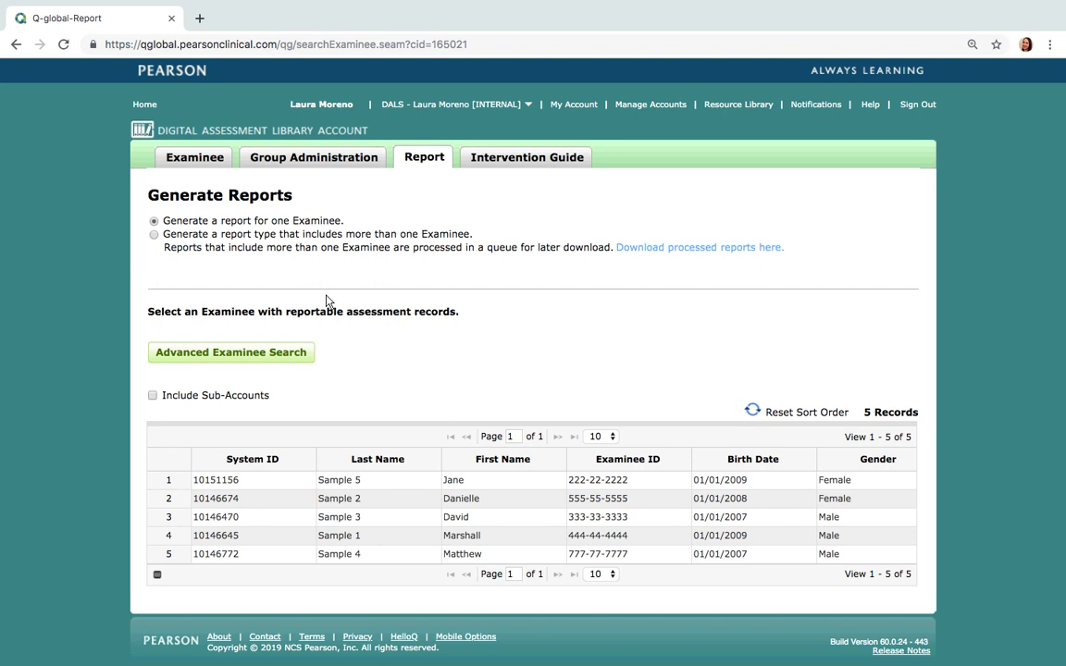
pyautogui.click(375, 488)
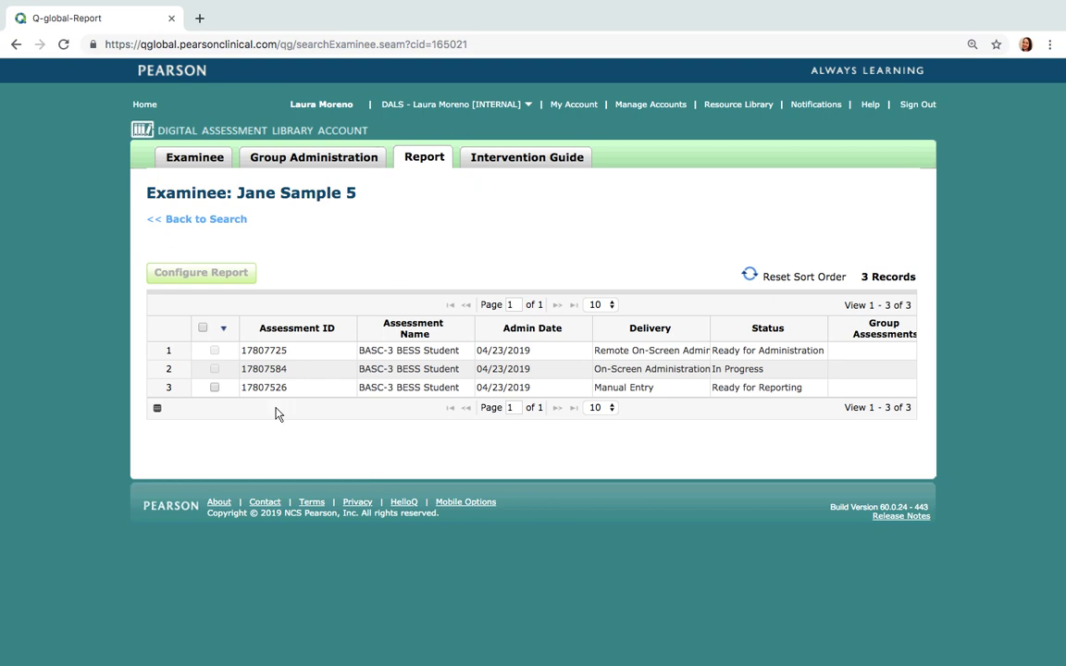
pyautogui.moveTo(230, 398)
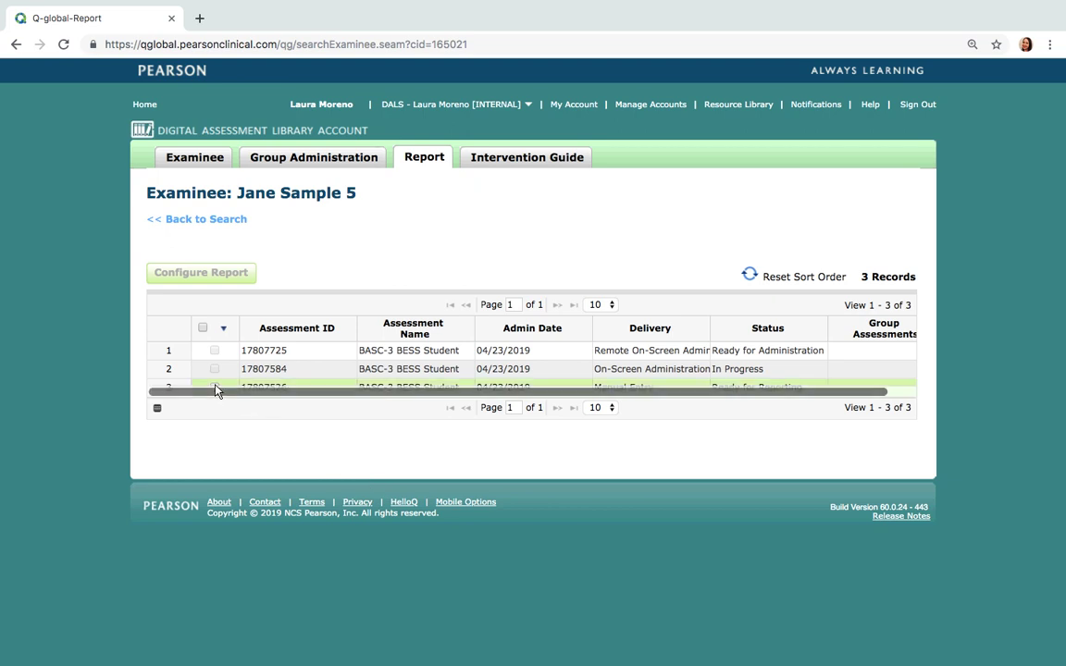
pyautogui.click(231, 389)
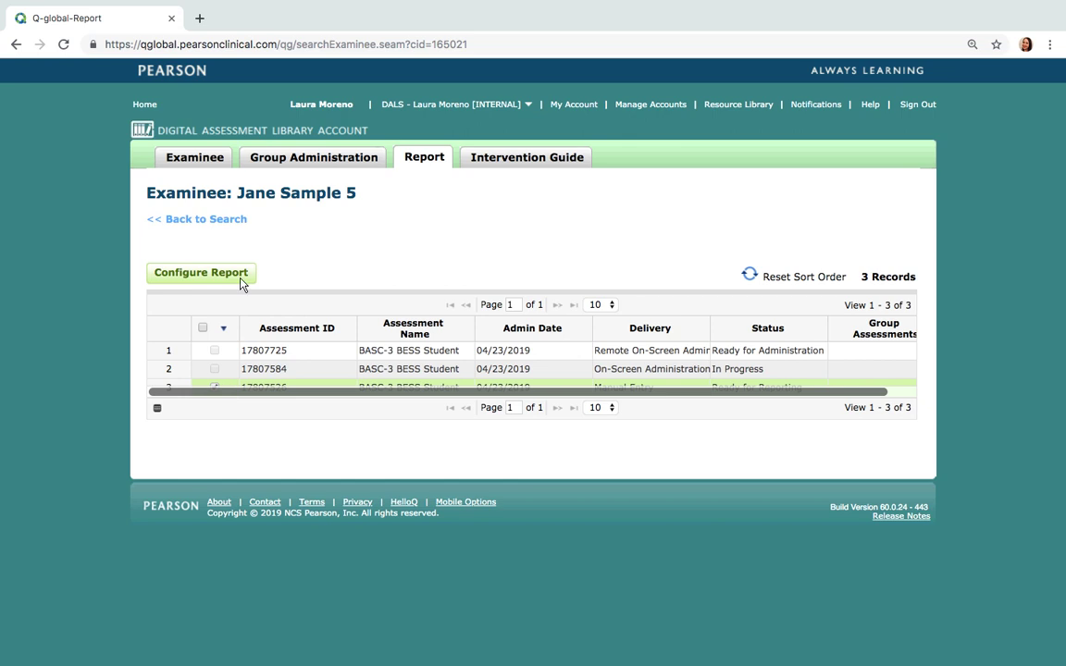
# Generate the BASC-3 BESS Report as a PDF and open the downloaded file
pyautogui.click(242, 281)
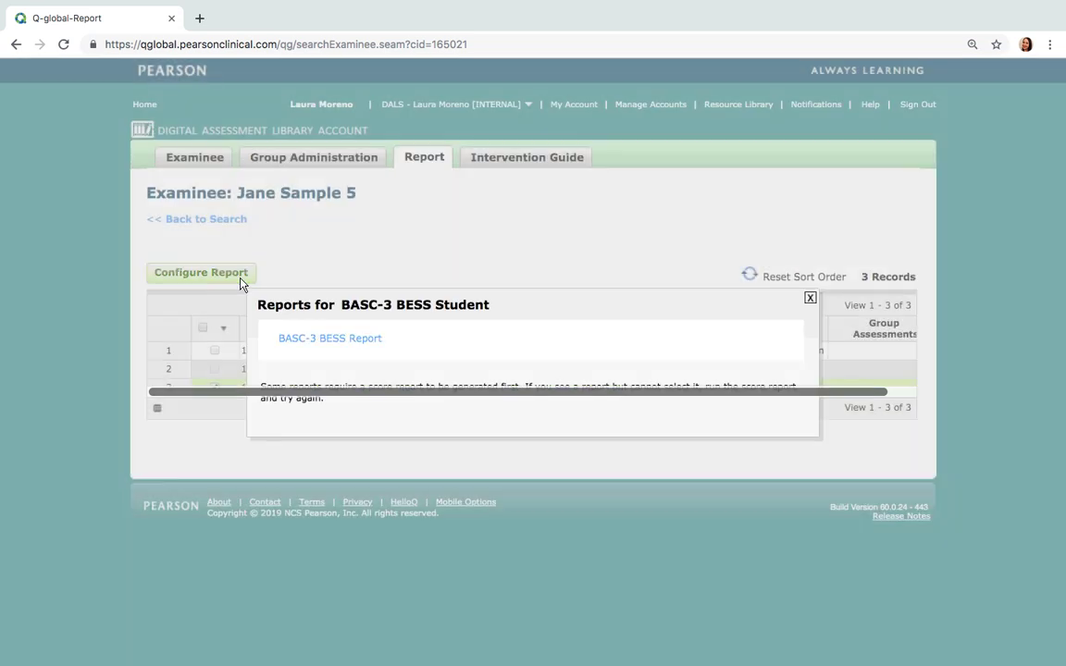
pyautogui.click(358, 343)
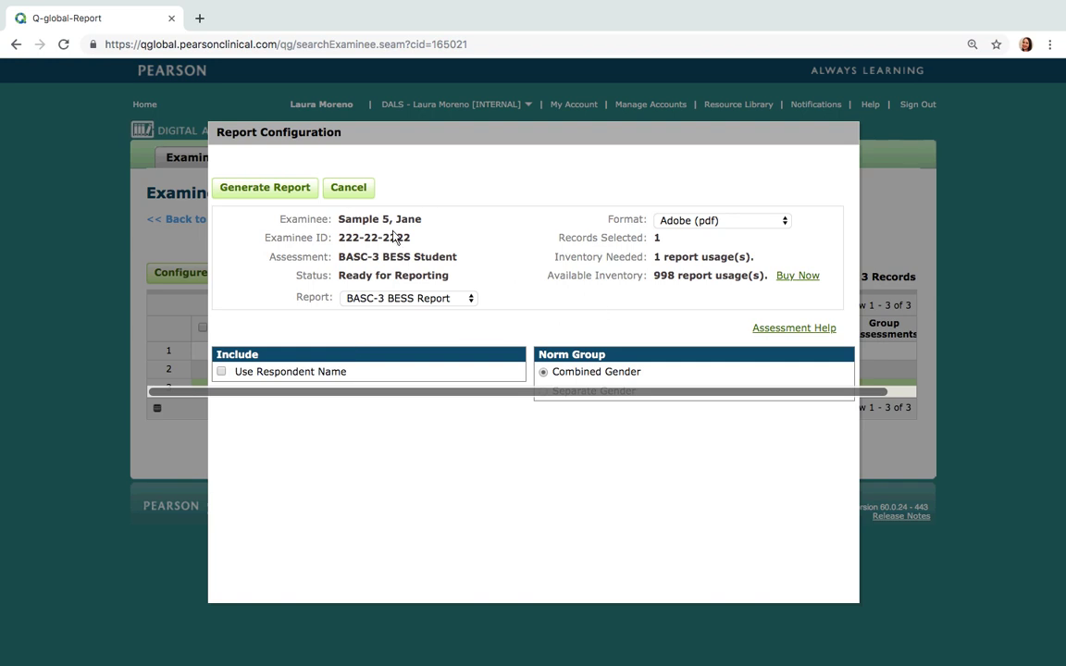
pyautogui.click(276, 191)
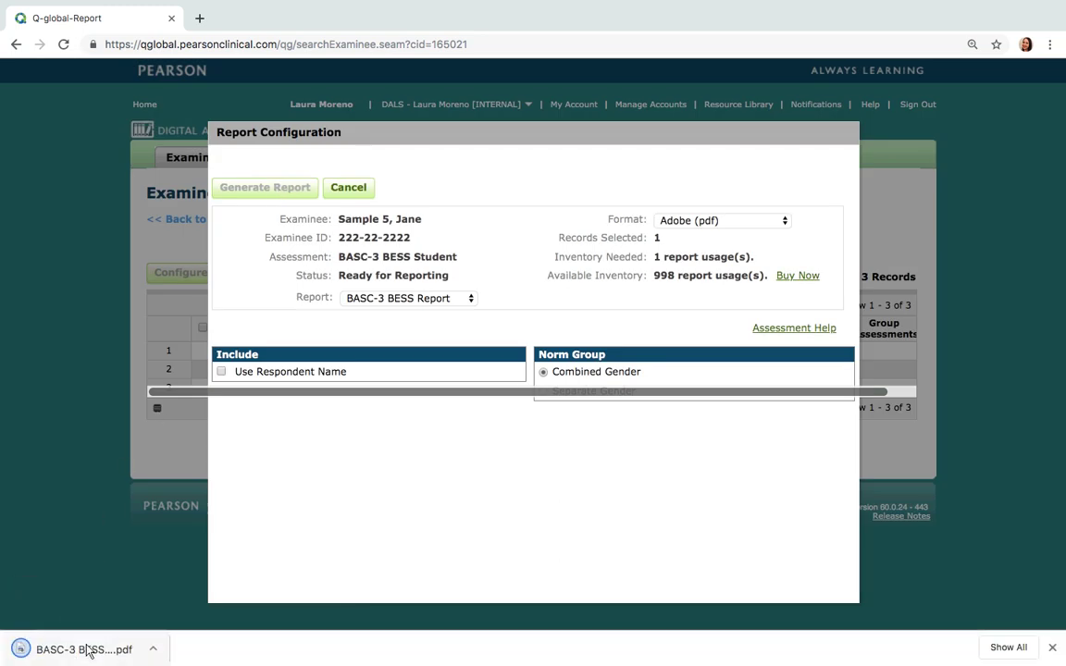
pyautogui.click(88, 650)
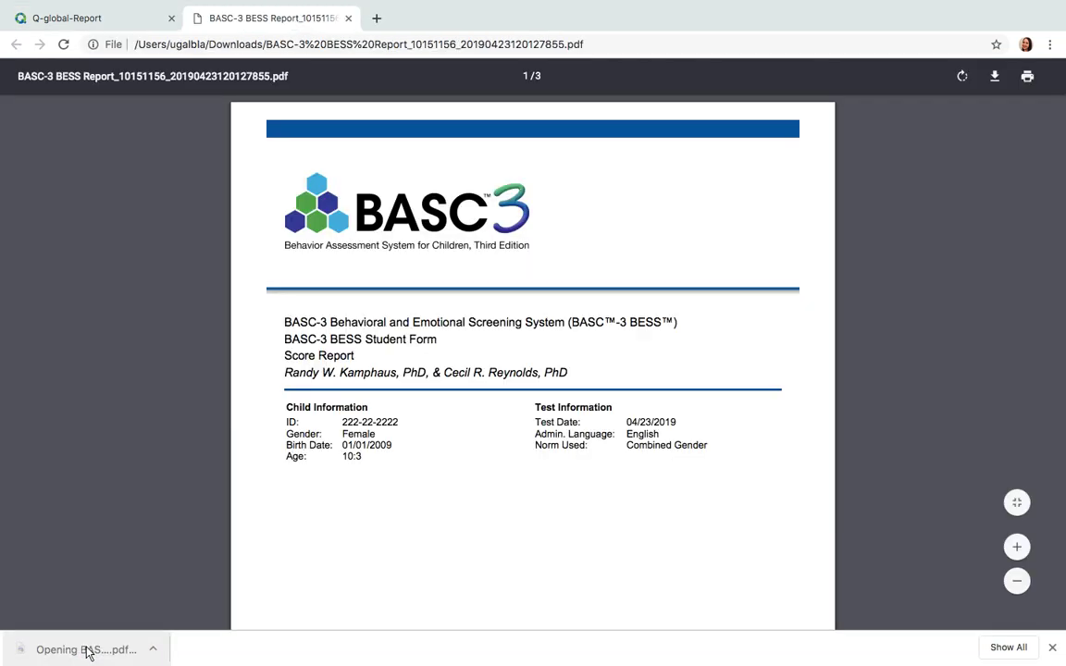
# Review page 2's Validity Indexes and Elevated Risk scores, then switch to Conference Controls
pyautogui.scroll(-5, 569, 479)
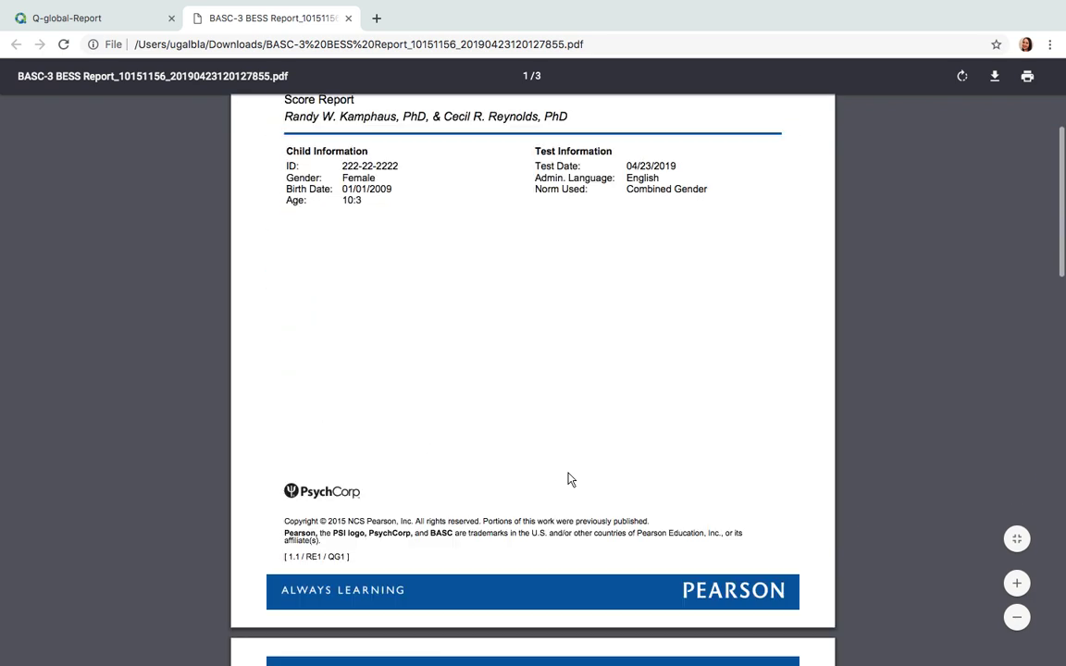
pyautogui.scroll(-8, 569, 480)
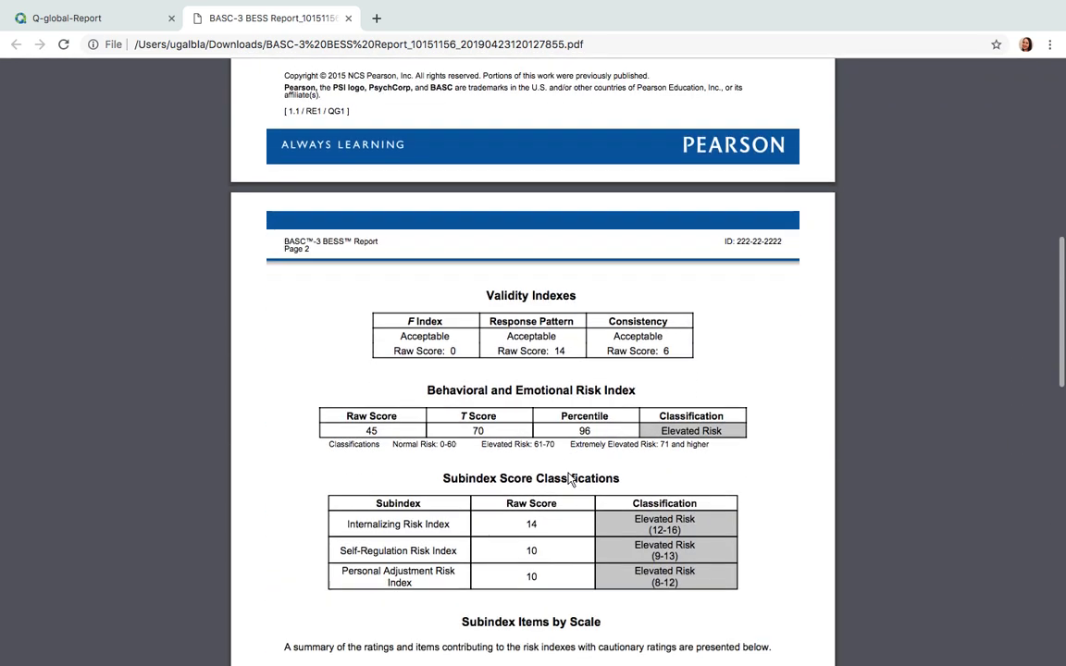
pyautogui.scroll(-3, 570, 480)
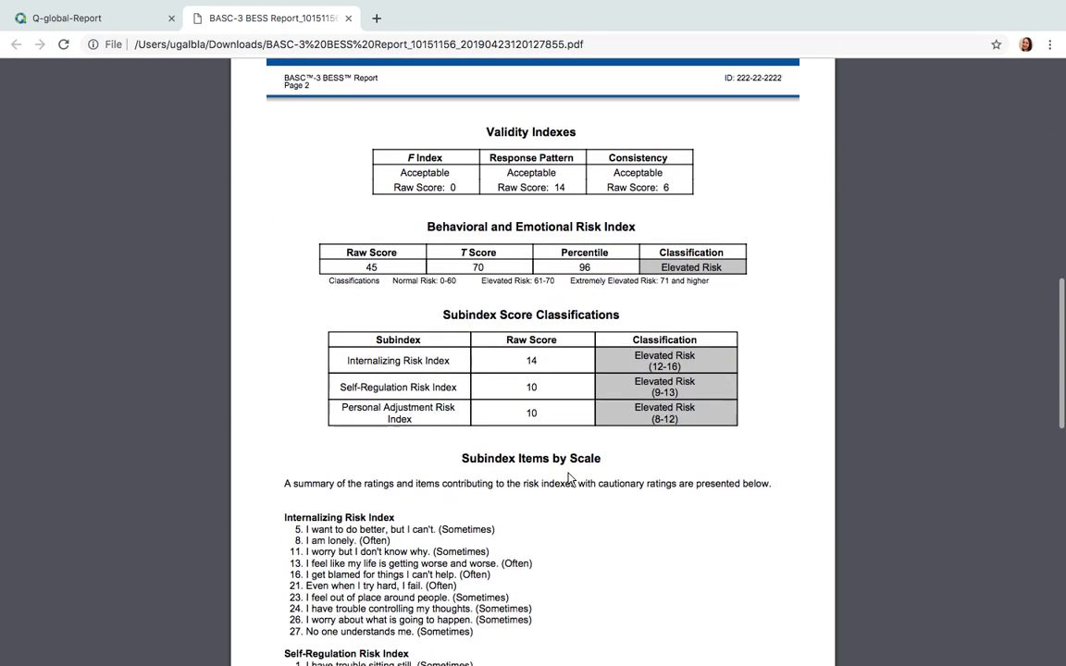
pyautogui.scroll(-1, 570, 480)
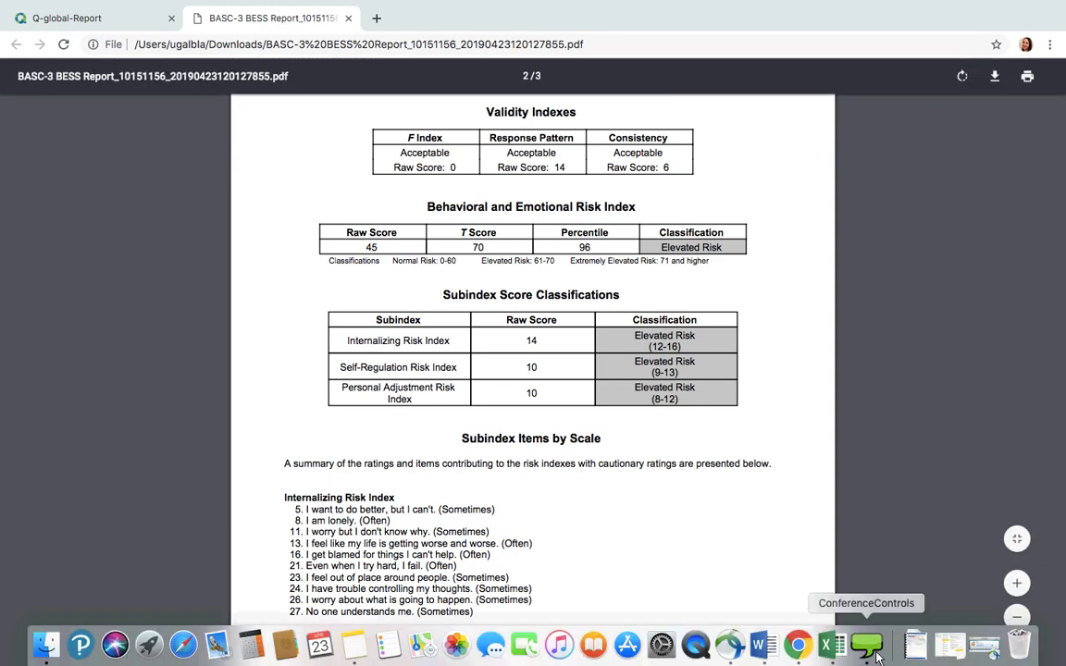
pyautogui.click(870, 650)
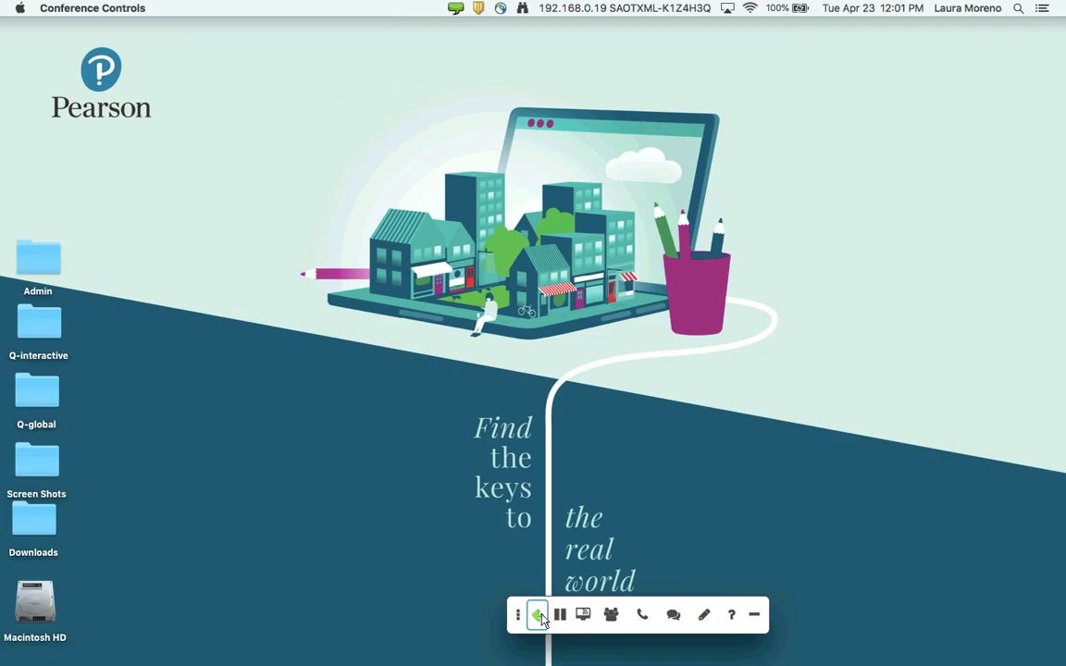
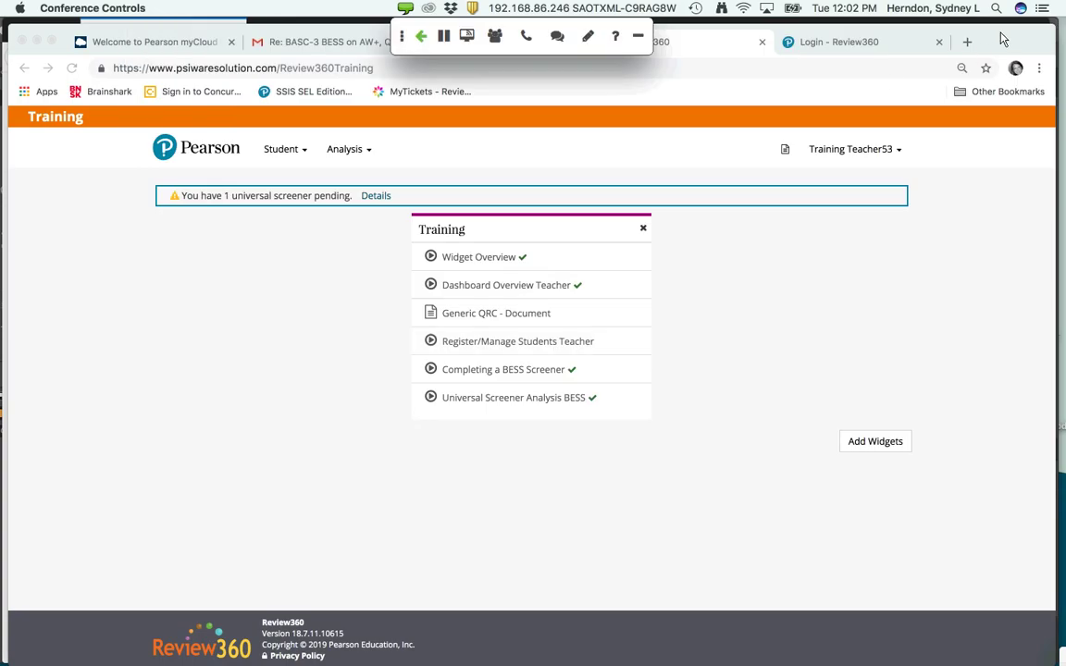
# Switch to Firefox and go back to the Review360 district admin dashboard
pyautogui.press('super+Tab')
pyautogui.press('super+Tab')
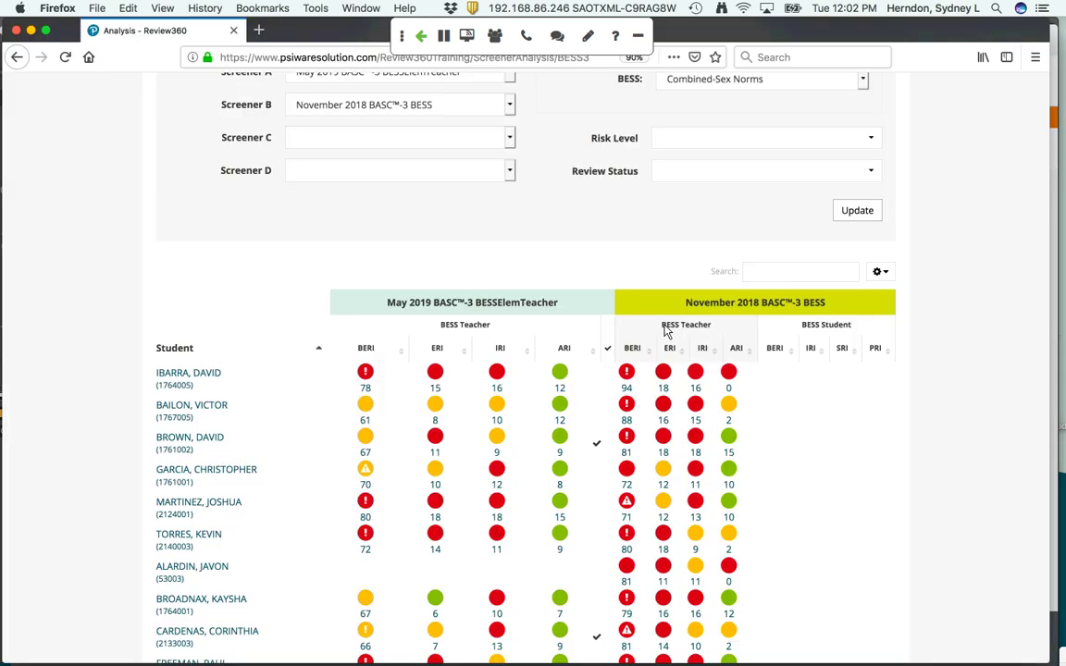
pyautogui.scroll(3, 148, 160)
pyautogui.click(145, 149)
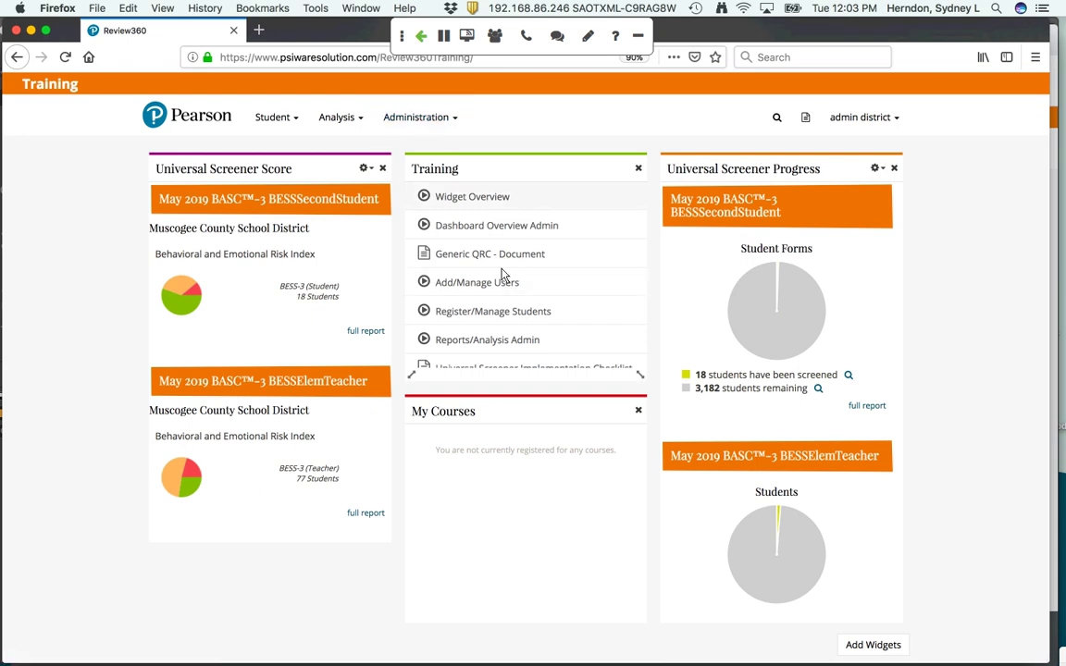
# Open Universal Screener Administration from the Administration menu
pyautogui.scroll(-5, 502, 296)
pyautogui.scroll(-1, 503, 297)
pyautogui.scroll(5, 502, 297)
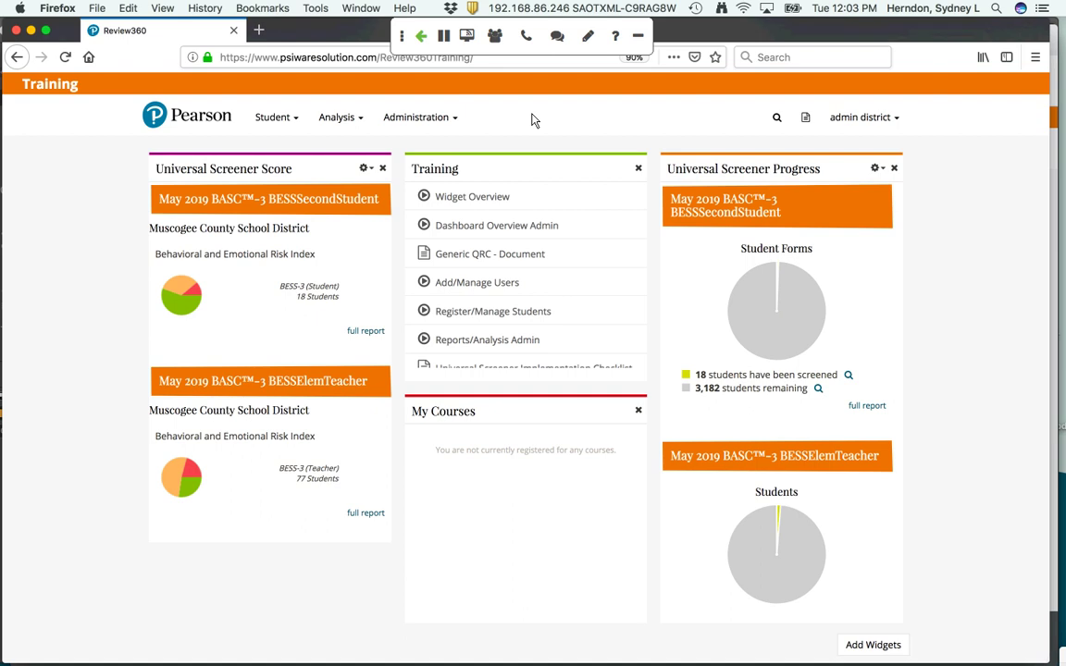
pyautogui.click(441, 120)
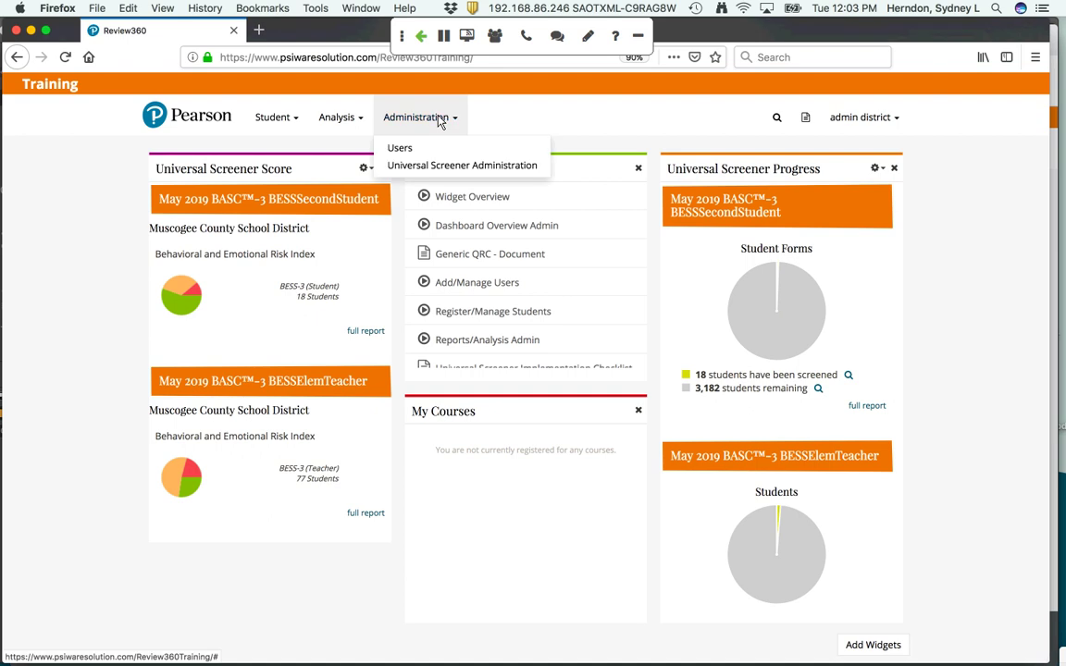
pyautogui.click(437, 166)
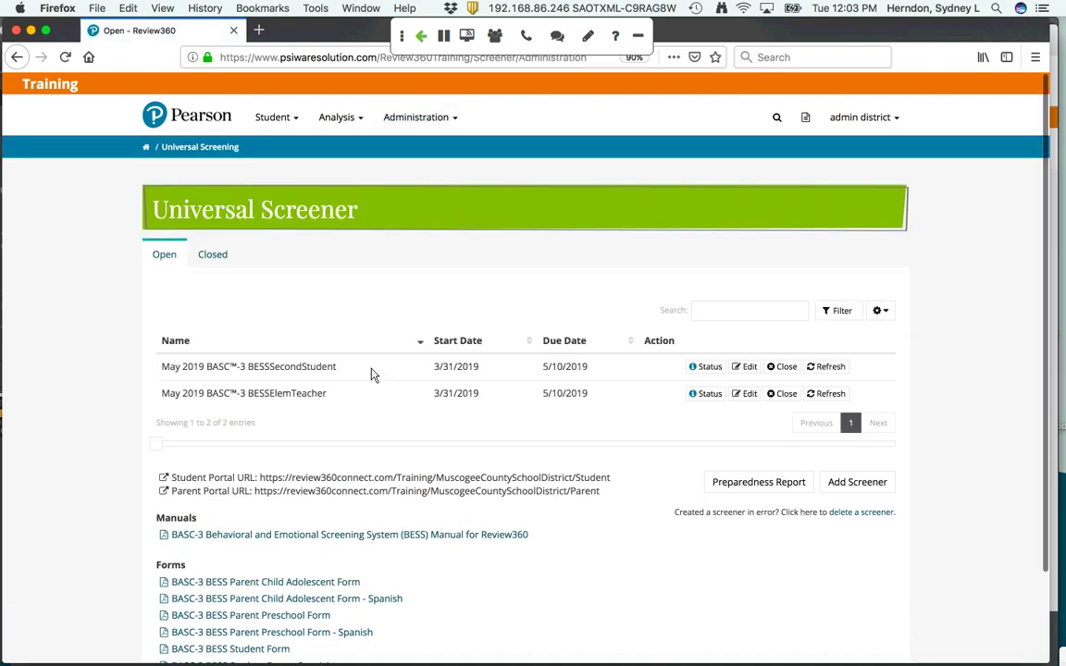
# Start a new screener that includes Teacher, Parent and Student forms for all grades
pyautogui.click(861, 484)
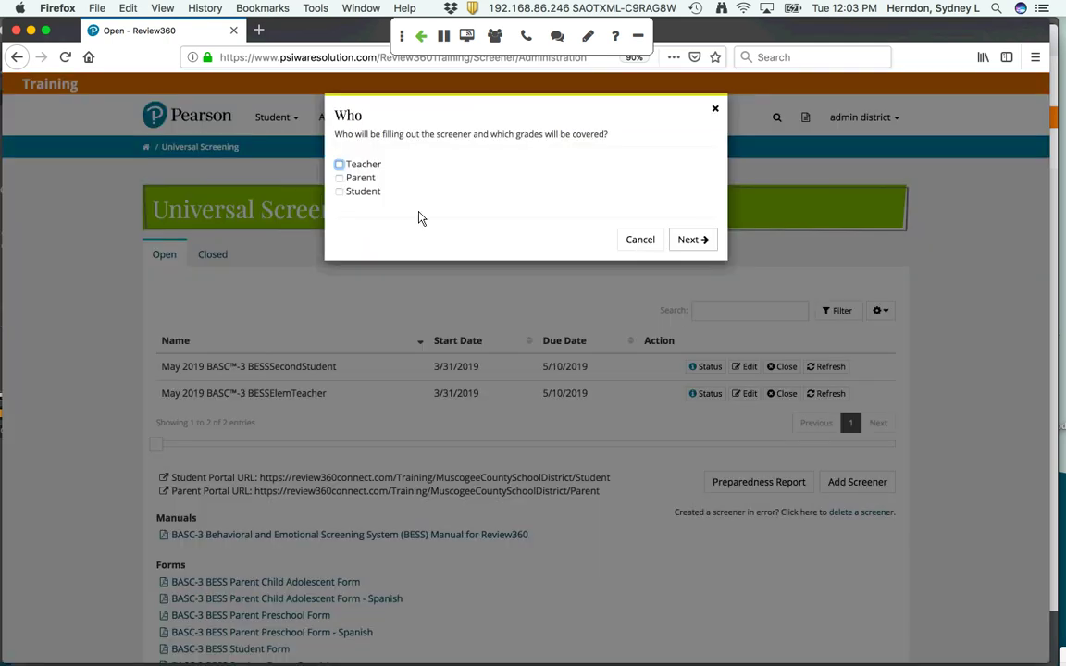
pyautogui.click(339, 164)
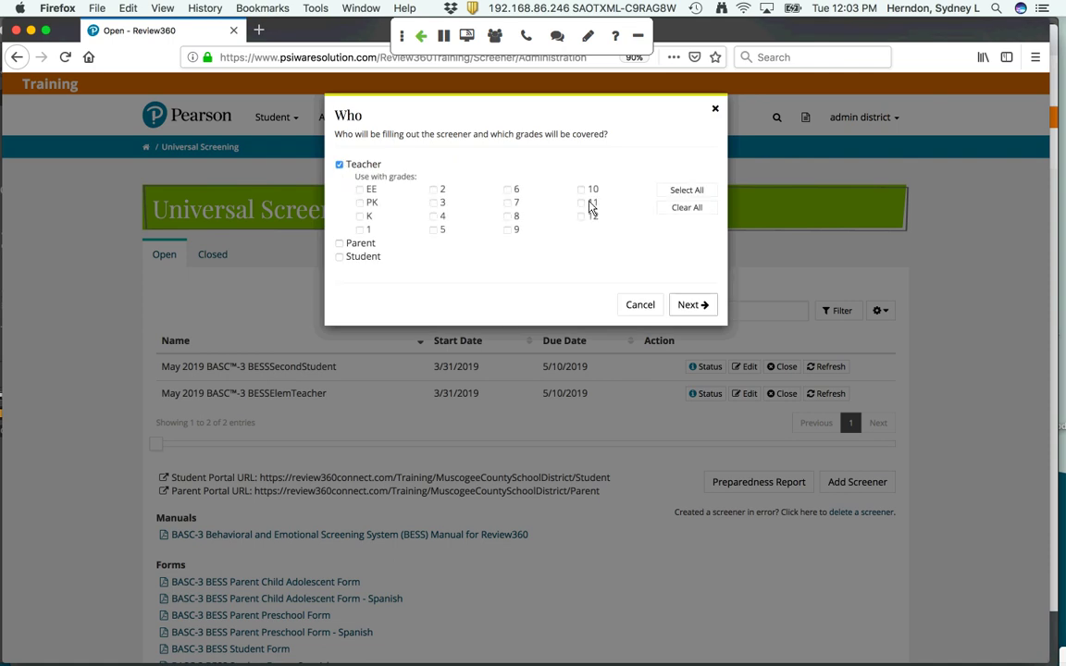
pyautogui.click(686, 191)
pyautogui.click(340, 242)
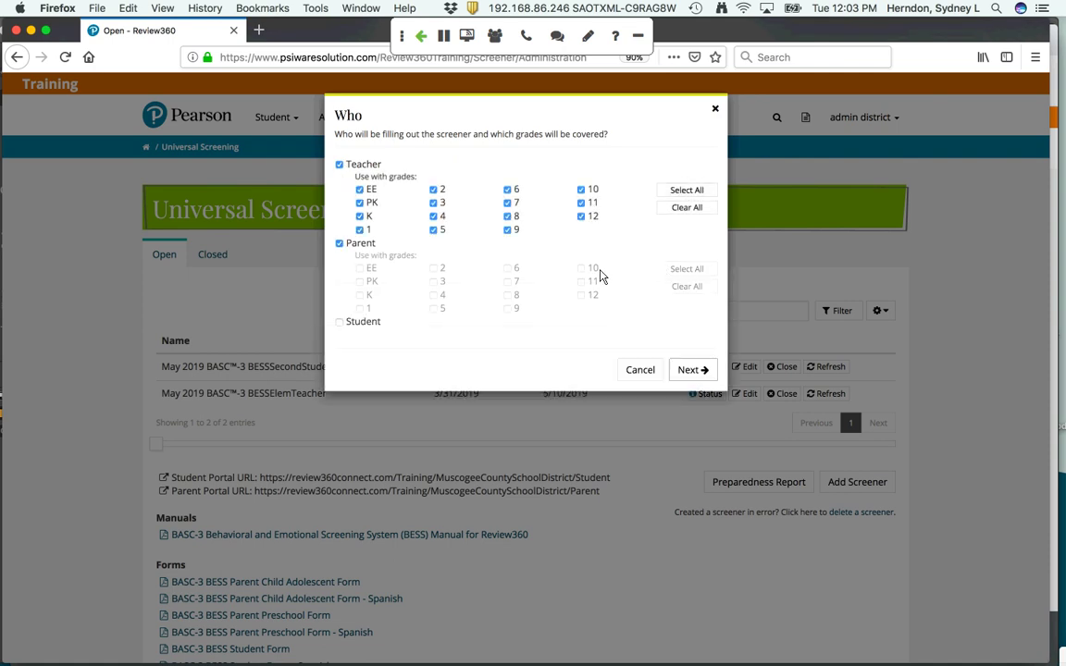
pyautogui.click(685, 268)
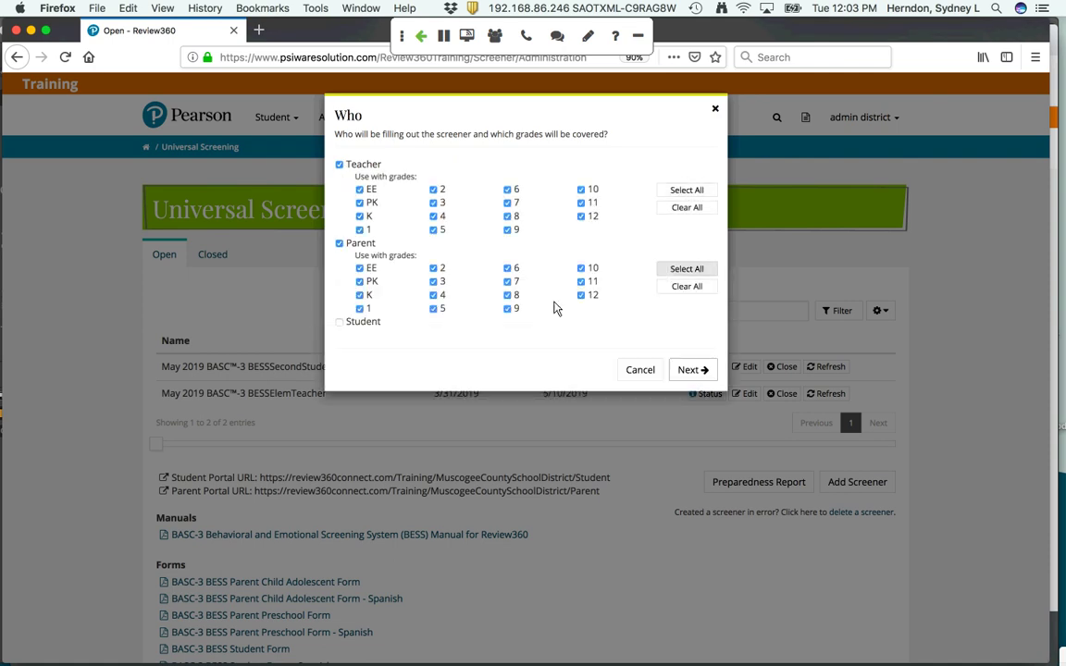
pyautogui.click(340, 325)
pyautogui.click(686, 348)
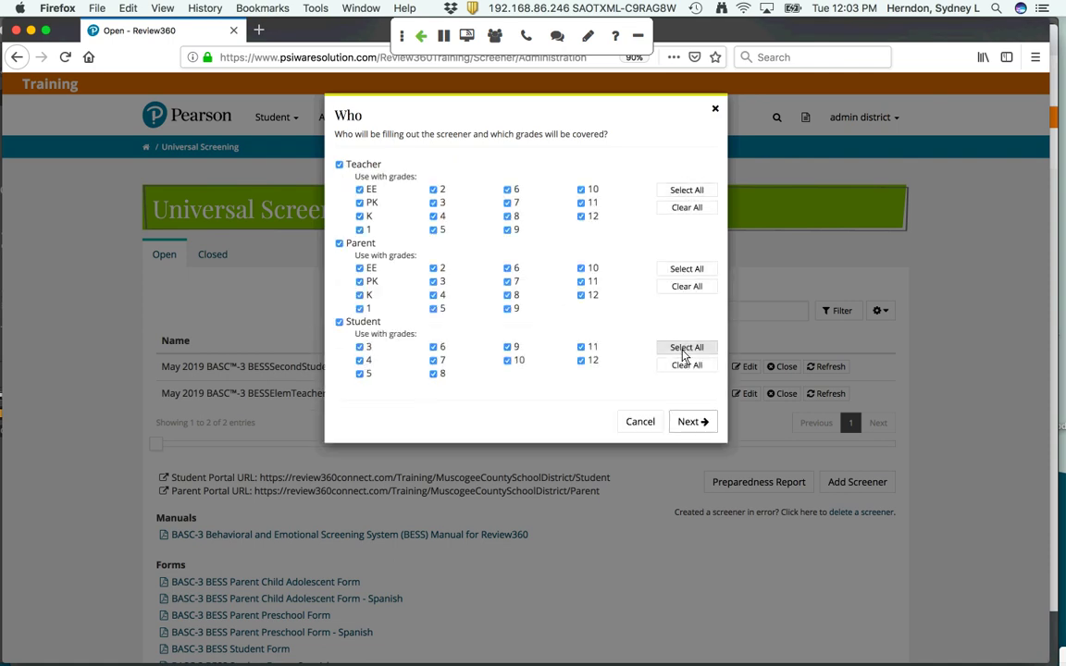
pyautogui.click(690, 423)
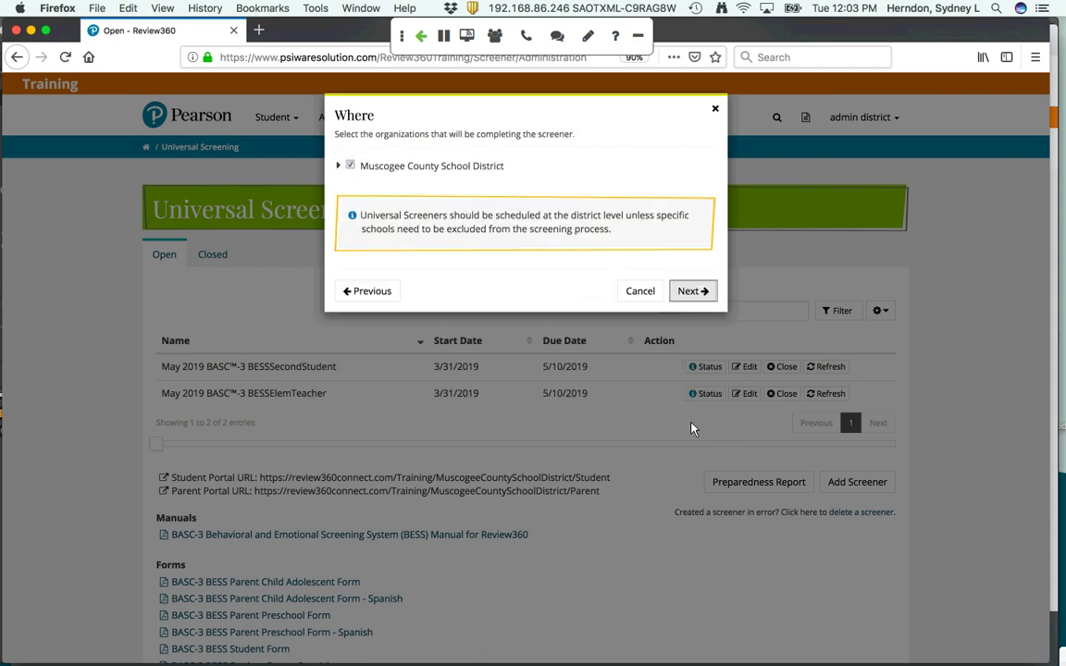
# Keep the district-wide organizations, assign the screener to Teachers, and skip parent form monitoring
pyautogui.click(687, 292)
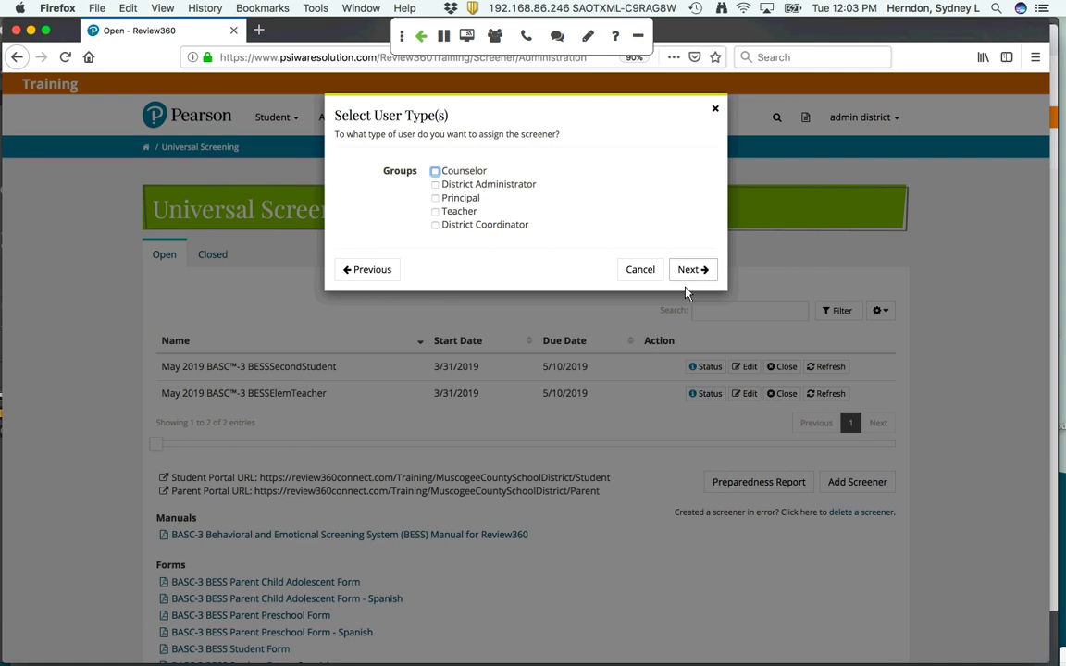
pyautogui.click(436, 213)
pyautogui.click(688, 270)
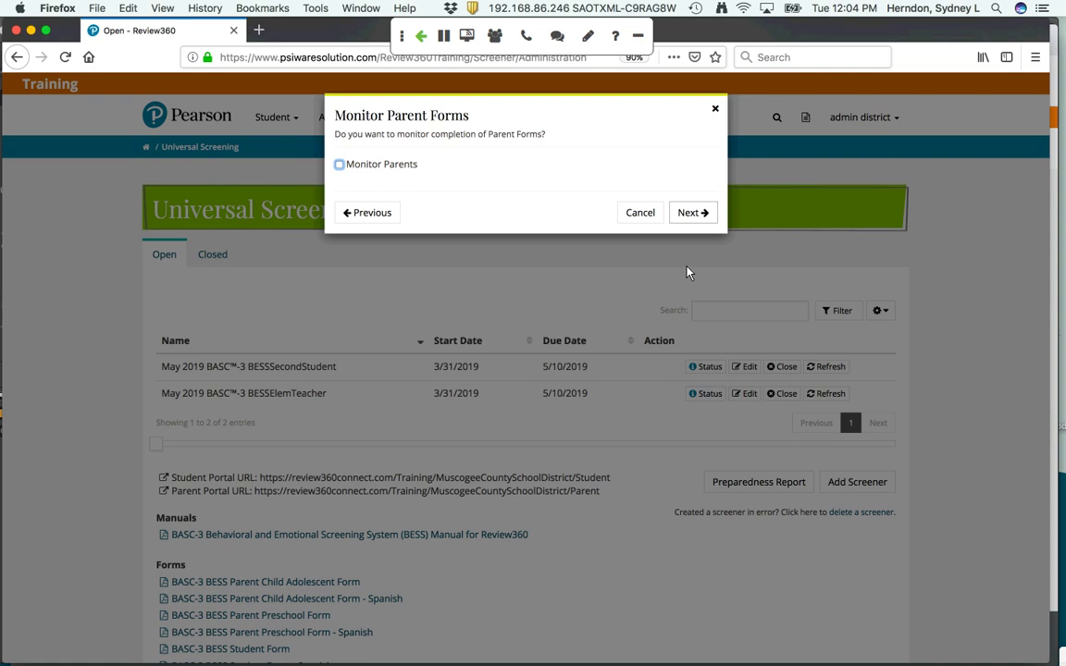
pyautogui.click(689, 214)
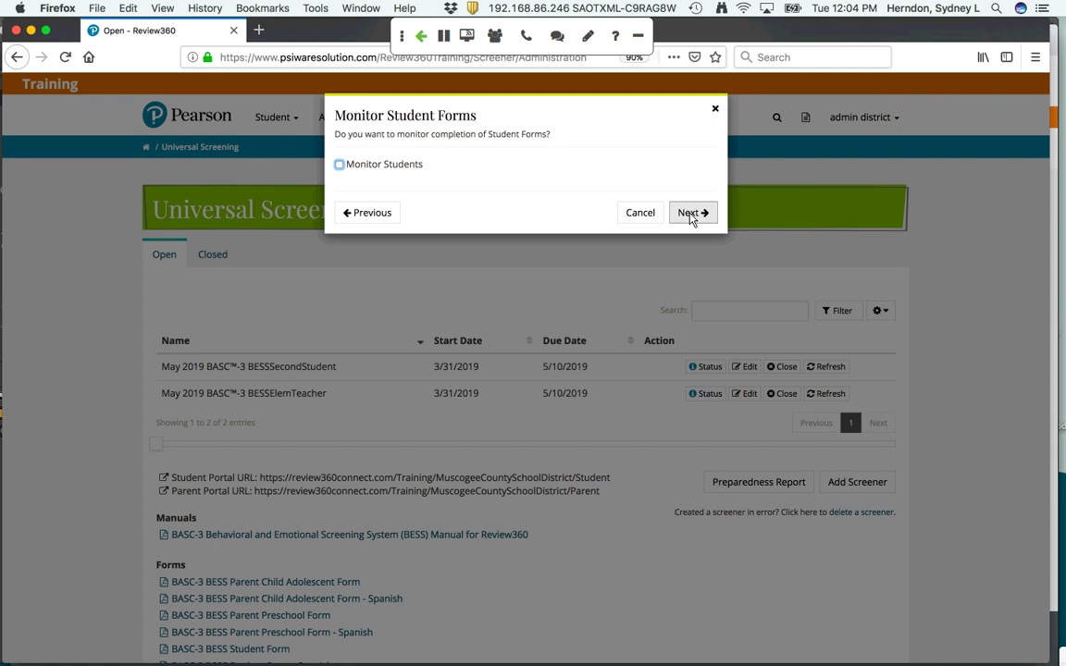
# Set the screener start date to 04/22/2019 and the due date to 05/10/2019
pyautogui.click(690, 215)
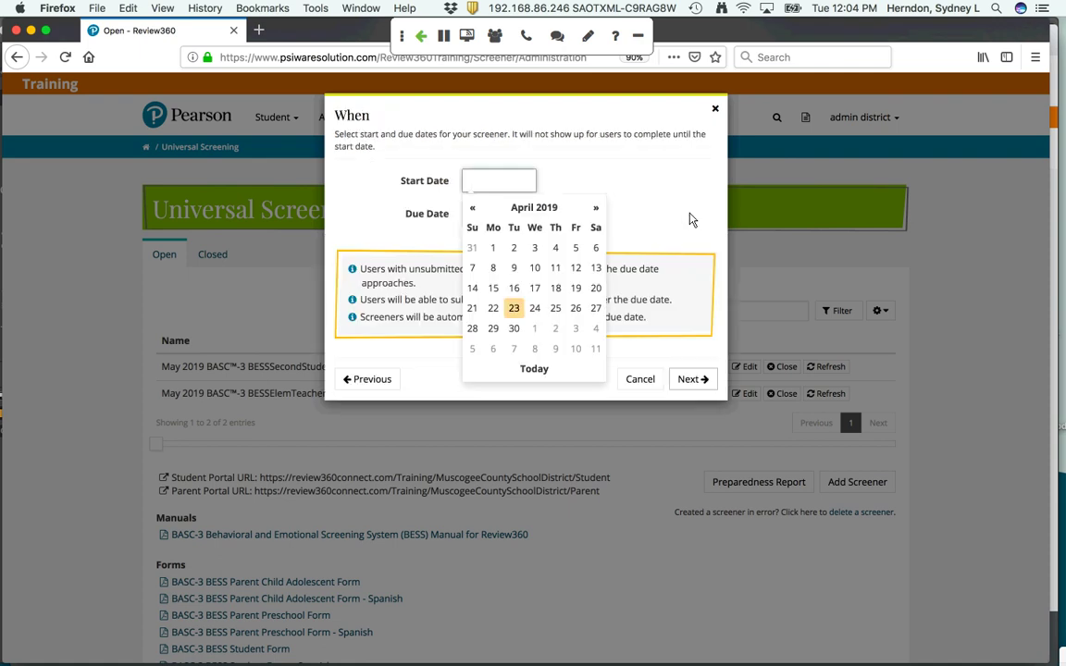
pyautogui.click(492, 308)
pyautogui.click(491, 220)
pyautogui.click(584, 386)
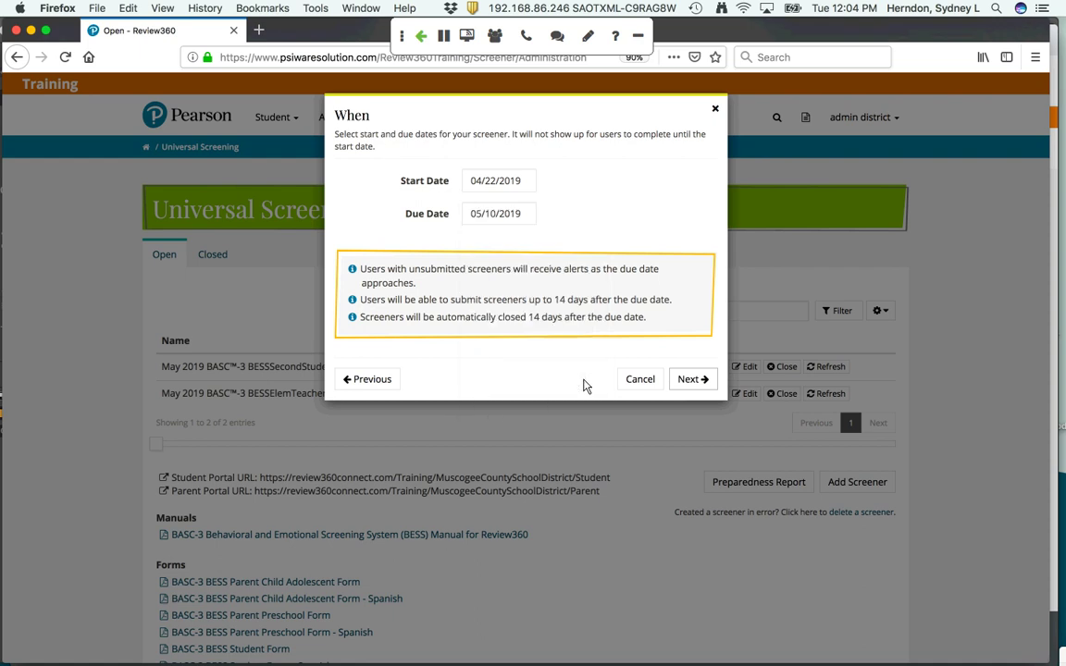
# Keep the suggested screener name, review the summary, then cancel the new screener
pyautogui.click(692, 382)
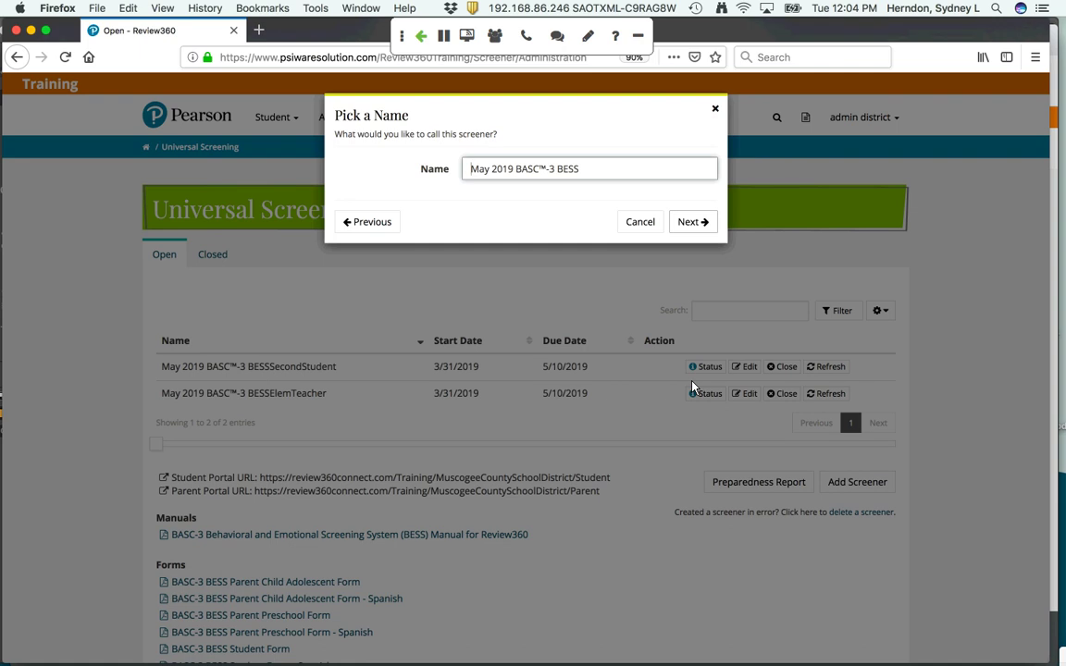
pyautogui.click(696, 222)
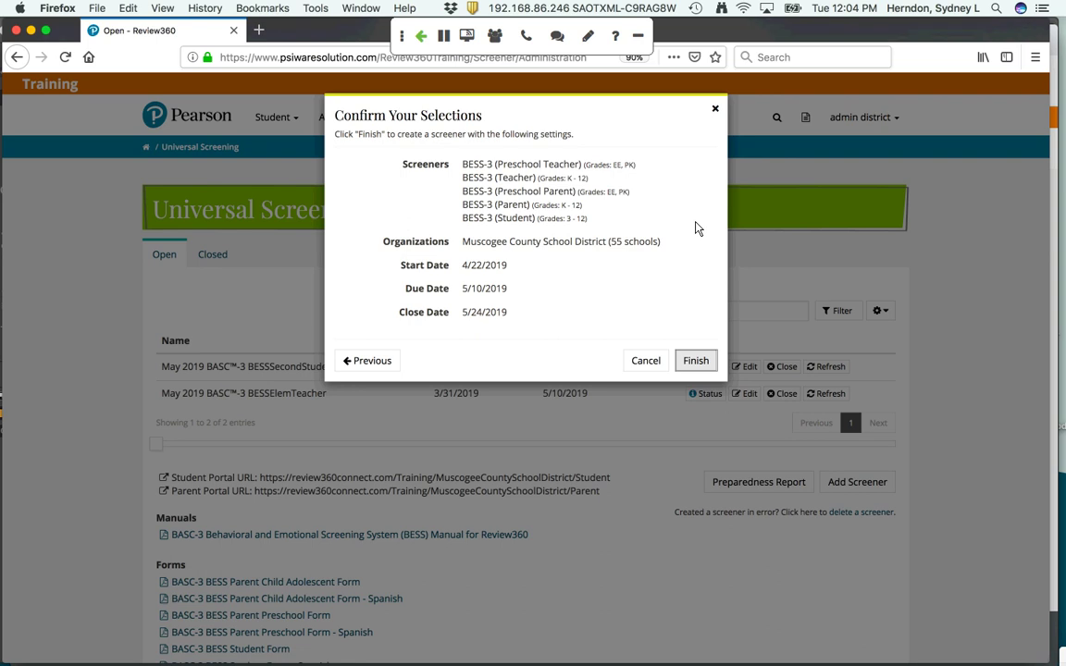
pyautogui.click(638, 367)
pyautogui.click(638, 369)
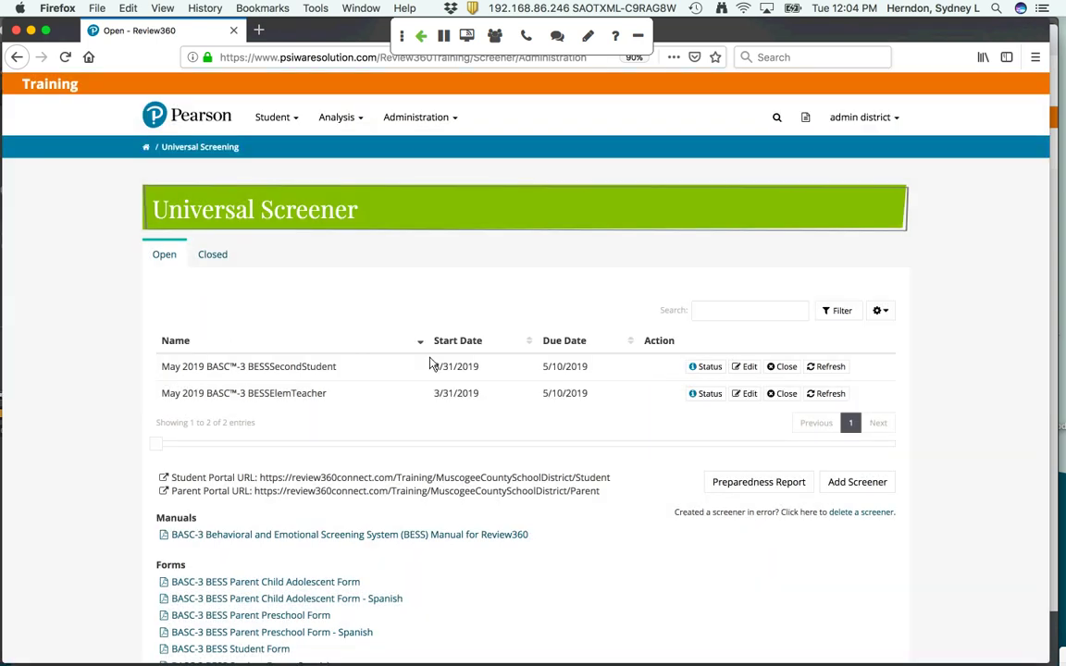
# From the dashboard's Universal Screener Progress widget, list the 1,208 teachers who haven't started
pyautogui.click(146, 148)
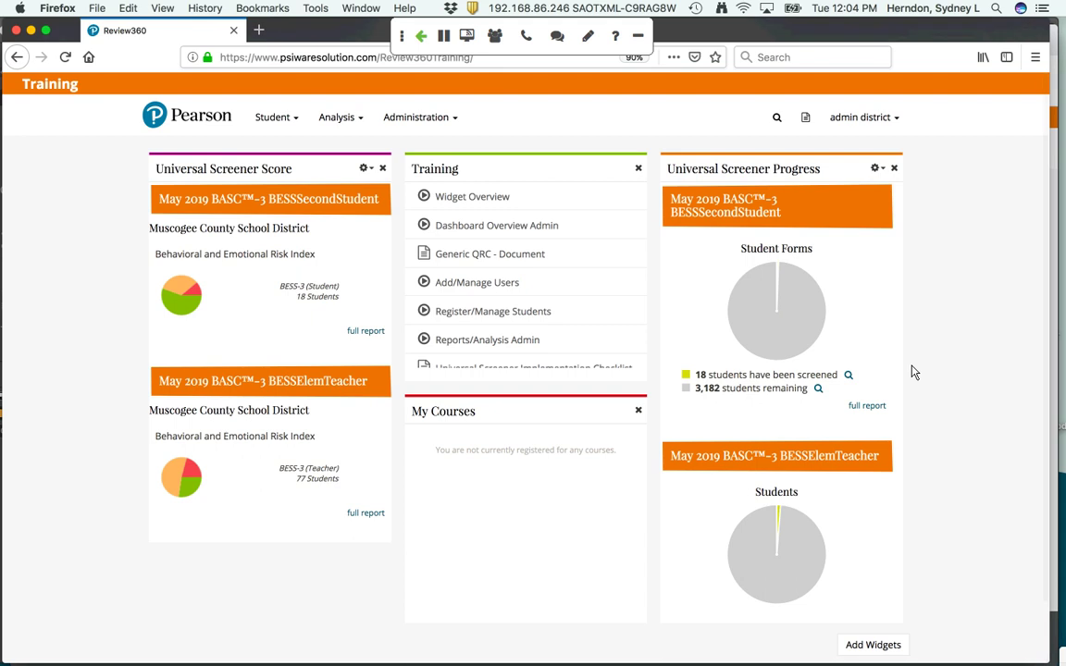
pyautogui.scroll(-1, 843, 410)
pyautogui.scroll(1, 842, 410)
pyautogui.scroll(-4, 744, 416)
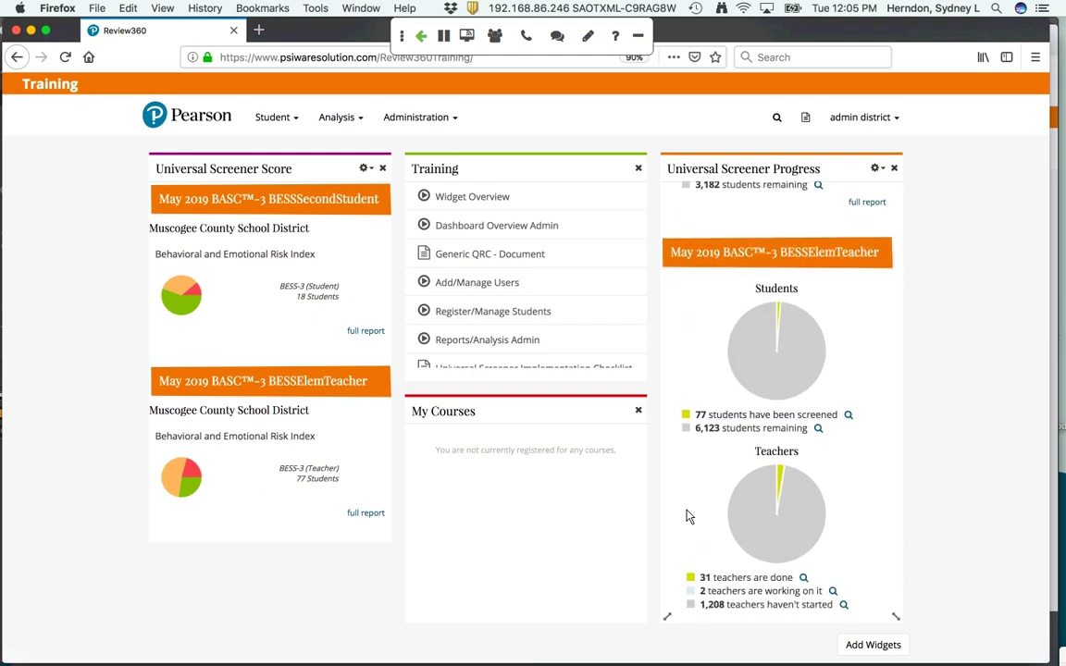
pyautogui.scroll(-1, 687, 516)
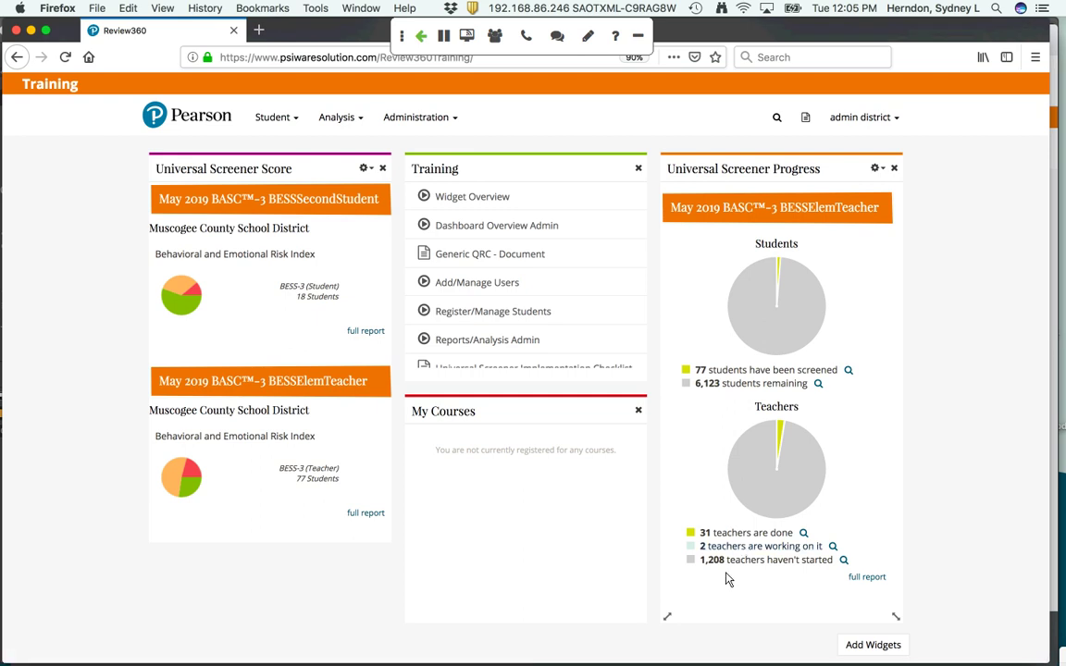
pyautogui.click(737, 562)
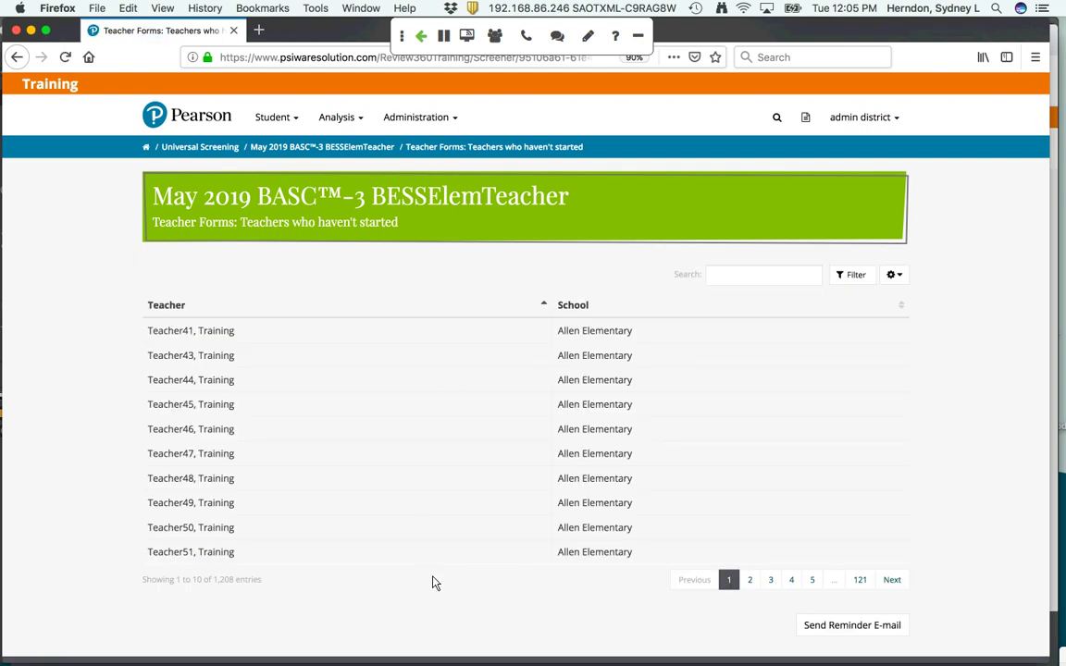
# Send those 1,208 teachers a reminder e-mail reading 'Please,,,' and return to the dashboard
pyautogui.click(850, 628)
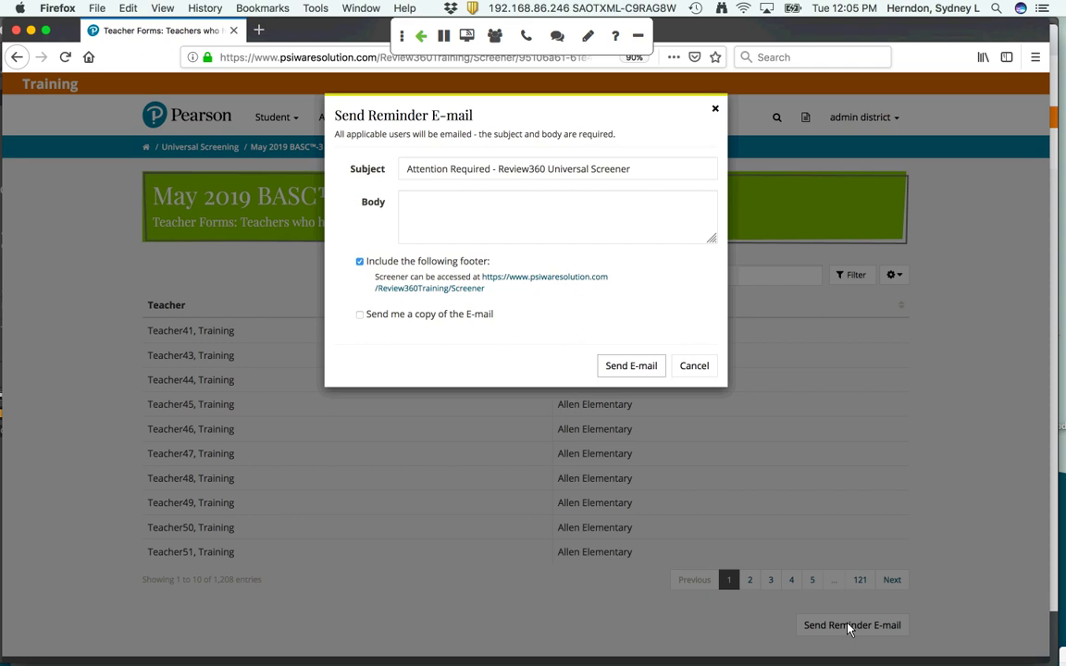
pyautogui.click(464, 231)
pyautogui.write('Please,,,')
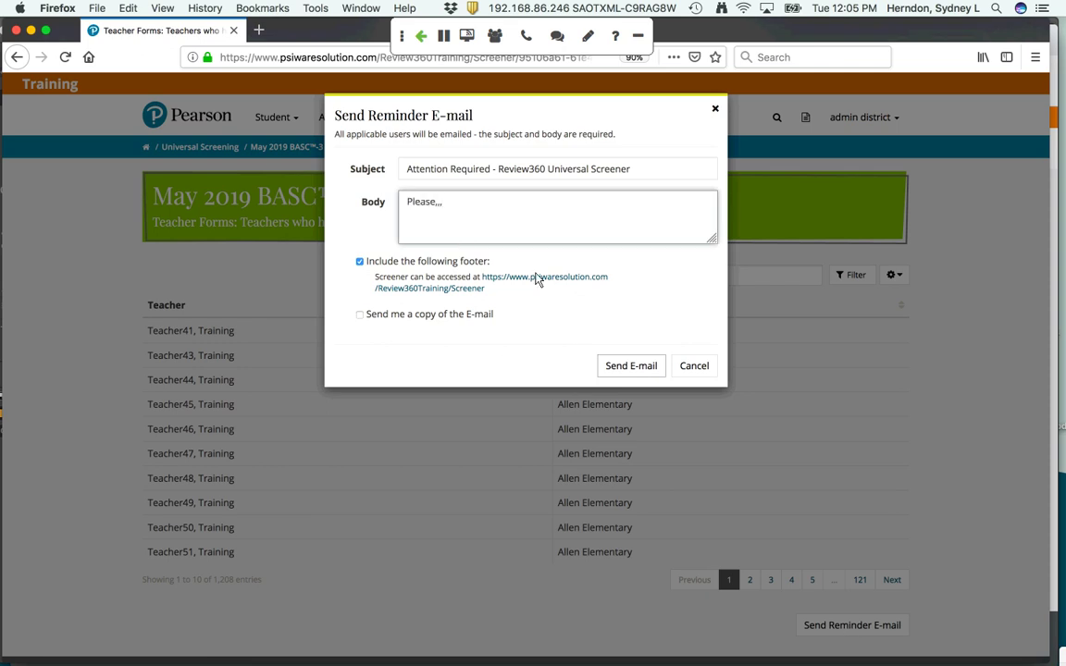
pyautogui.click(628, 366)
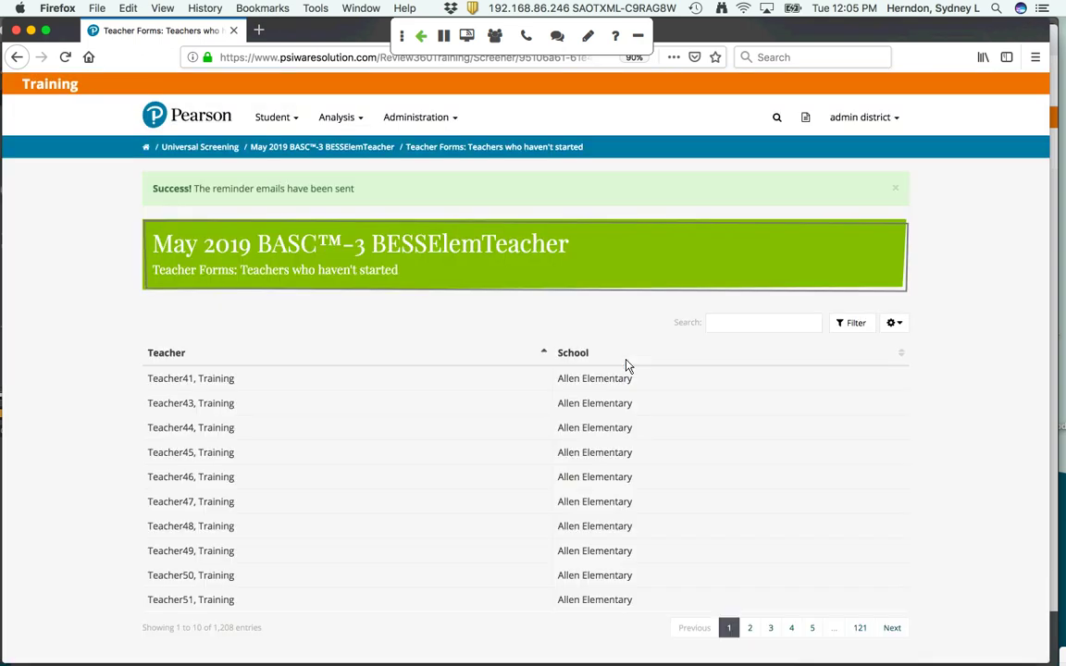
pyautogui.click(147, 150)
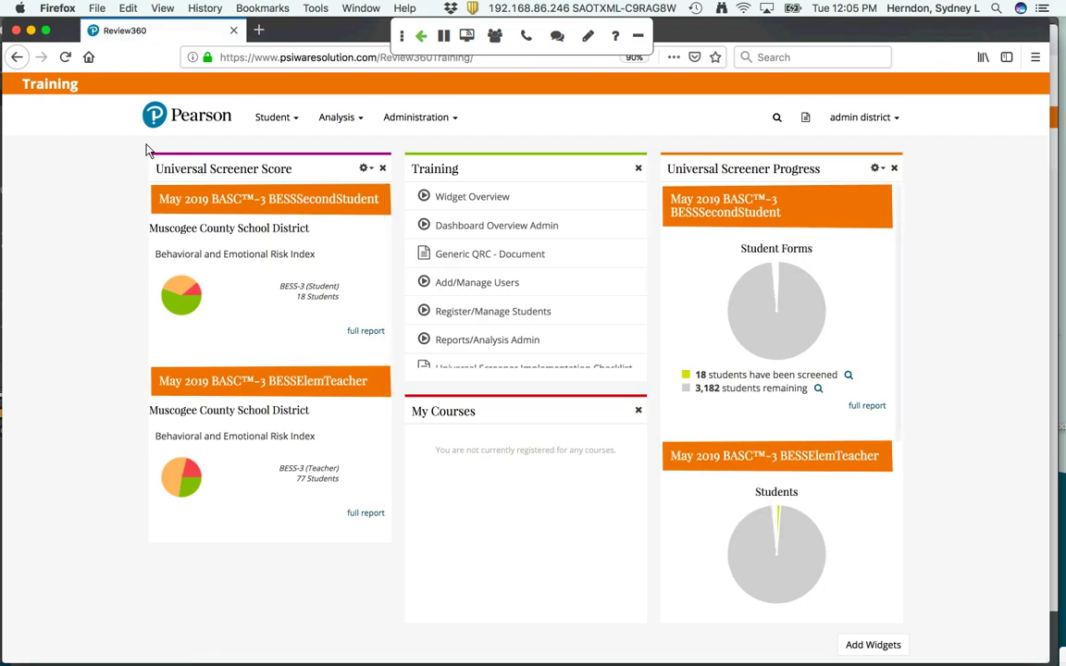
# In the teacher's browser, add three of five suggested students to the BESSElemTeacher screener, excluding the last two
pyautogui.press('super+Tab')
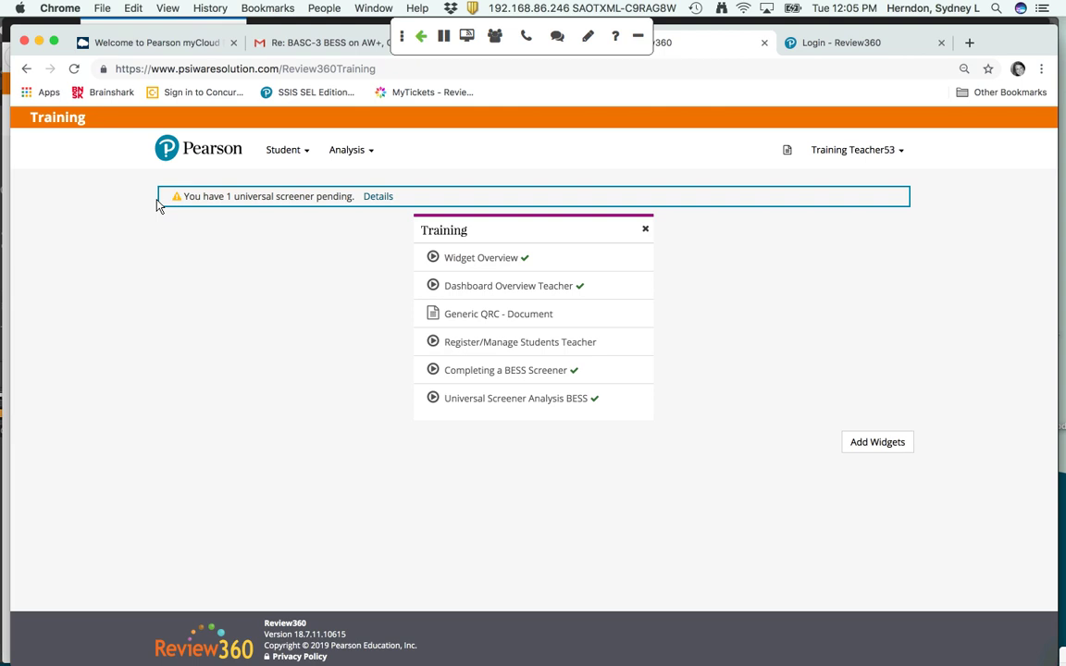
pyautogui.click(378, 197)
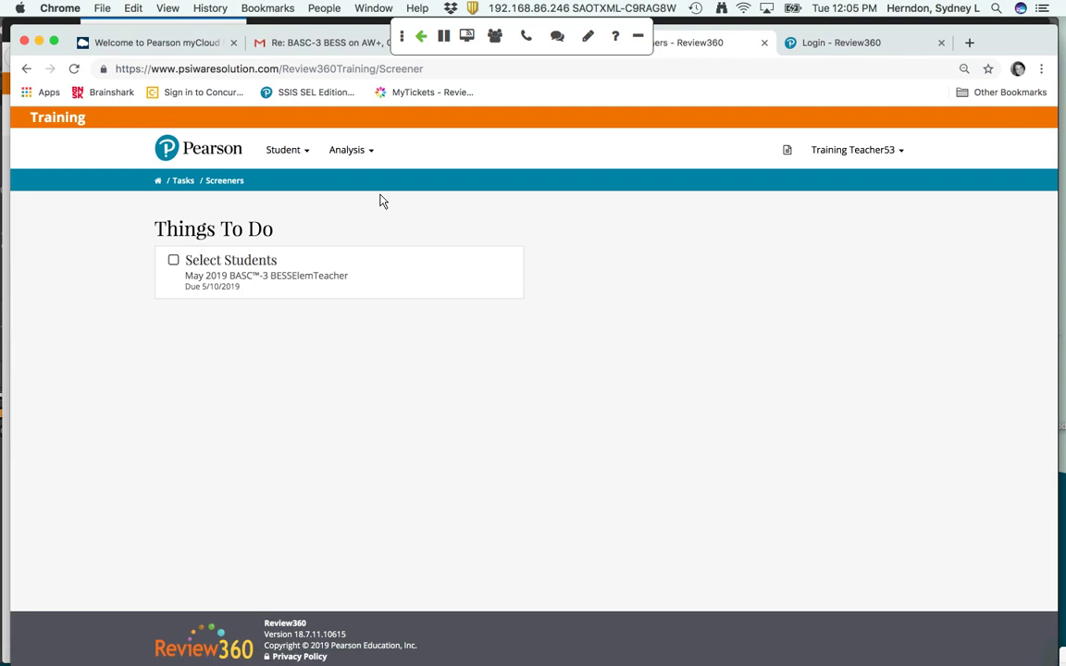
pyautogui.click(233, 267)
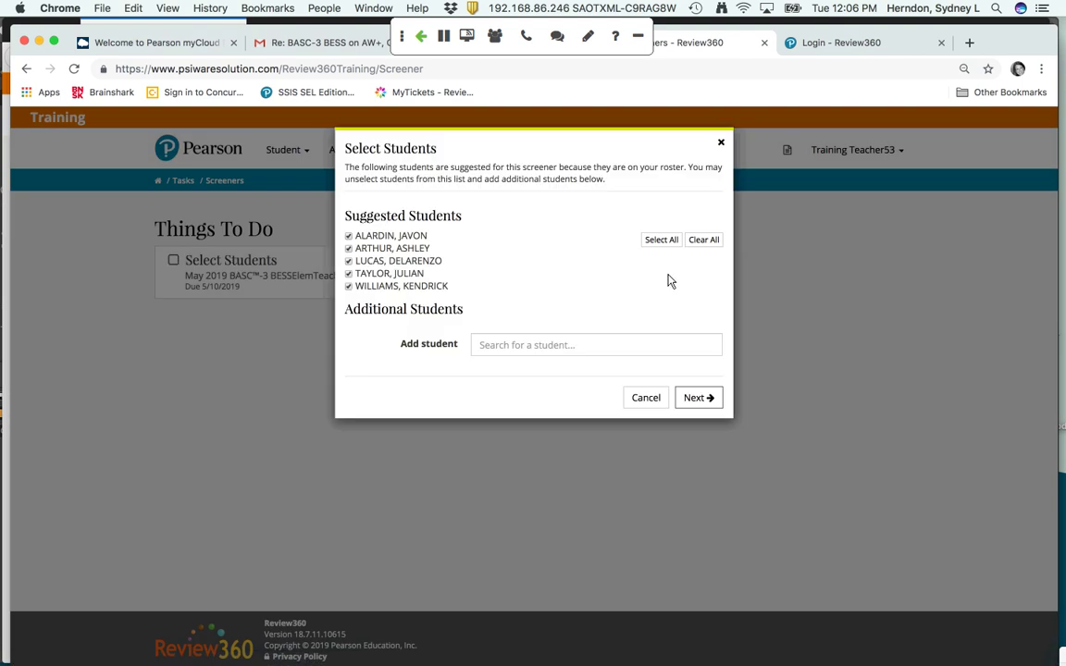
pyautogui.click(349, 288)
pyautogui.click(349, 274)
pyautogui.click(700, 397)
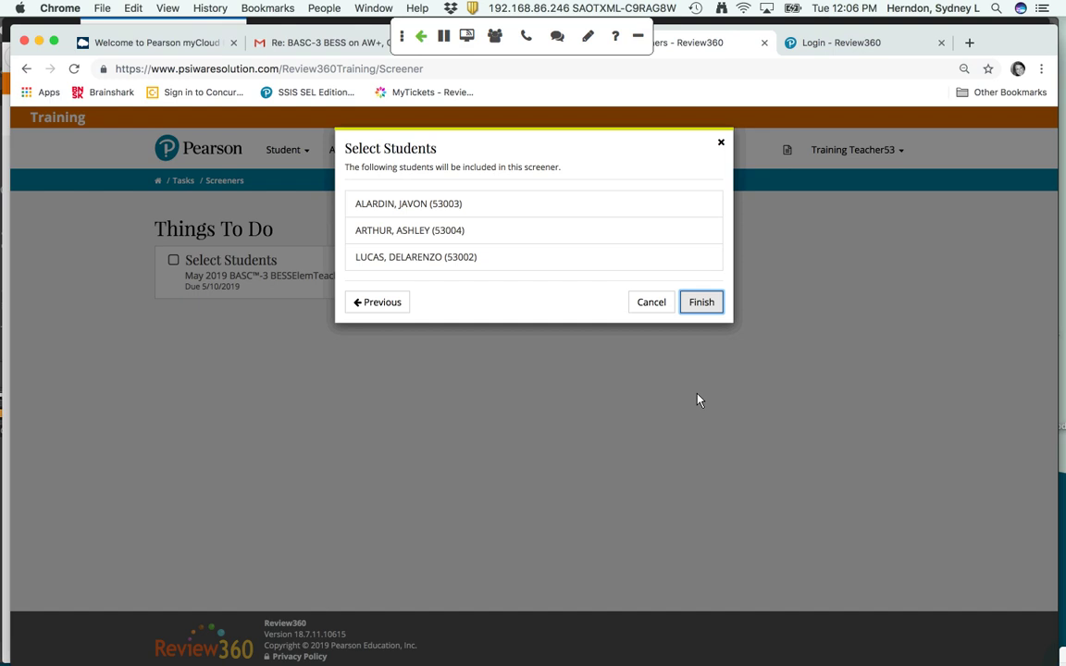
pyautogui.click(699, 305)
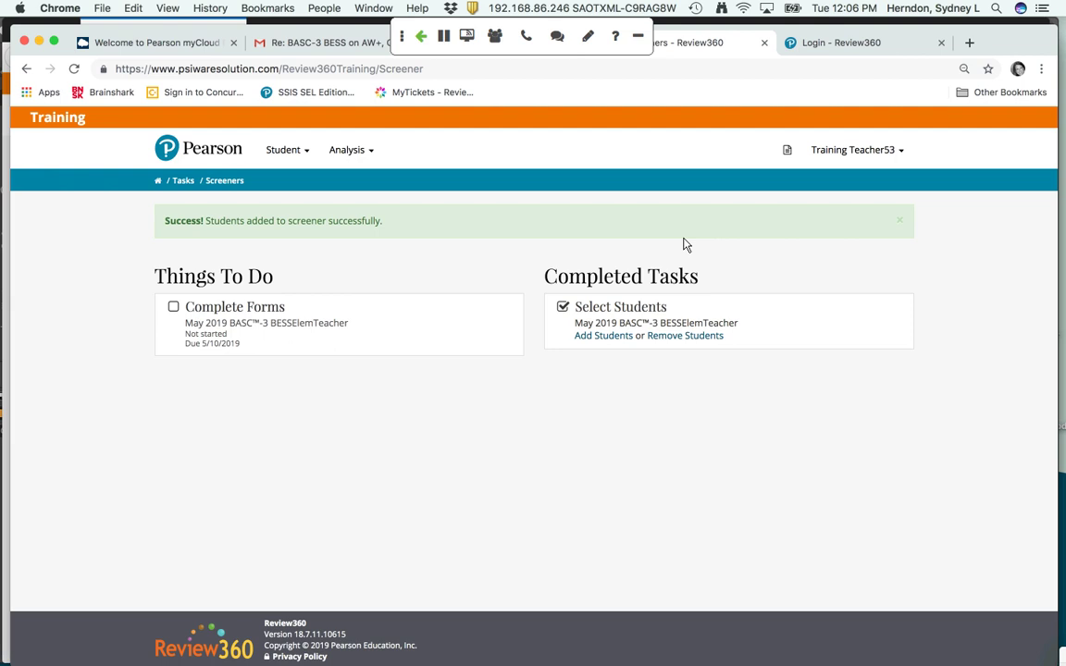
# Open Complete Forms and rate the first student's items 1-13 with a mix of Sometimes and Often
pyautogui.click(232, 325)
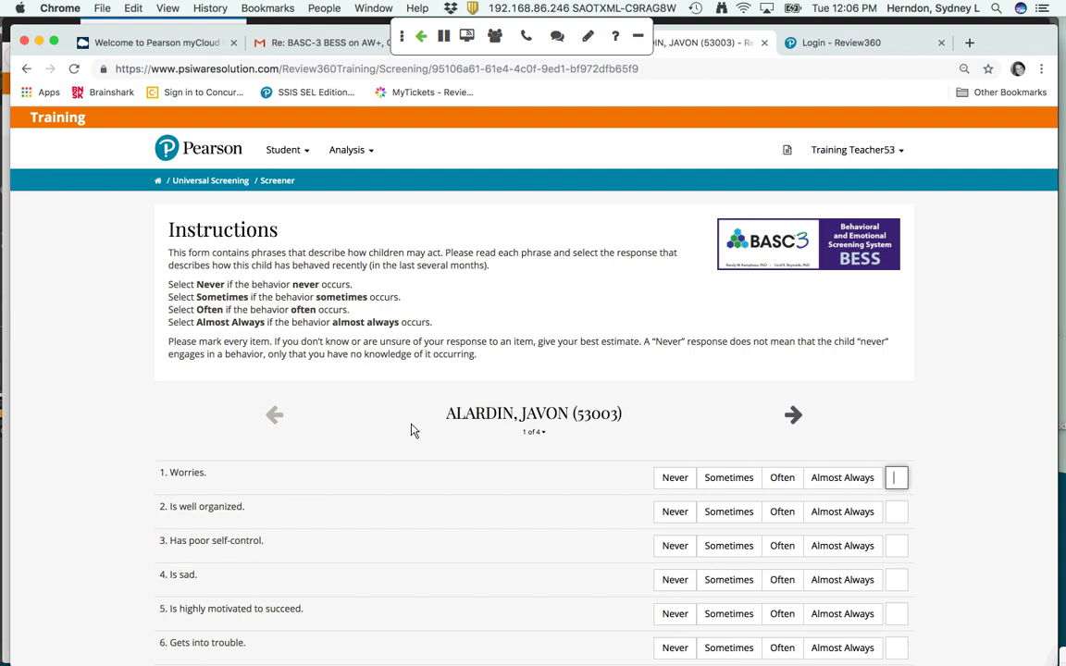
pyautogui.scroll(-3, 431, 430)
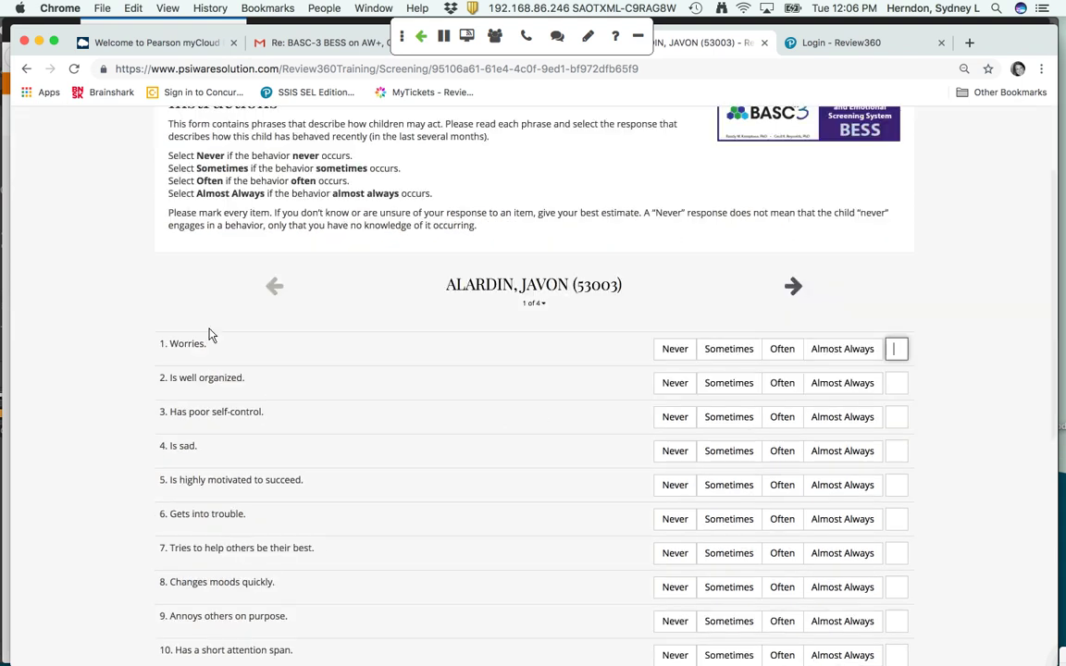
pyautogui.scroll(-3, 273, 574)
pyautogui.write('121')
pyautogui.click(768, 339)
pyautogui.click(780, 374)
pyautogui.click(741, 407)
pyautogui.click(782, 474)
pyautogui.click(741, 508)
pyautogui.click(782, 542)
pyautogui.scroll(-2, 740, 532)
pyautogui.click(729, 497)
pyautogui.click(731, 529)
pyautogui.click(782, 563)
# Rate the first student's items 14-20 and missed item 7, alternating Sometimes and Often
pyautogui.scroll(-1, 780, 576)
pyautogui.scroll(-1, 780, 576)
pyautogui.click(731, 522)
pyautogui.click(782, 554)
pyautogui.click(731, 589)
pyautogui.scroll(-2, 782, 555)
pyautogui.click(782, 544)
pyautogui.click(727, 579)
pyautogui.click(782, 612)
pyautogui.scroll(-2, 782, 611)
pyautogui.click(741, 588)
pyautogui.click(794, 638)
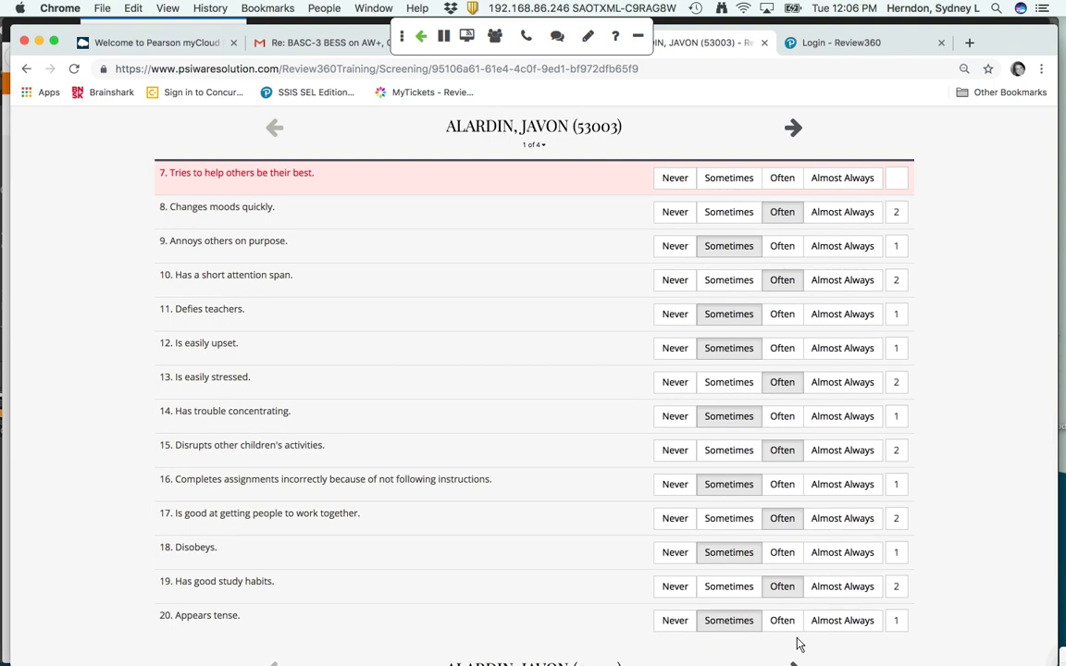
pyautogui.click(714, 183)
pyautogui.scroll(-2, 1023, 538)
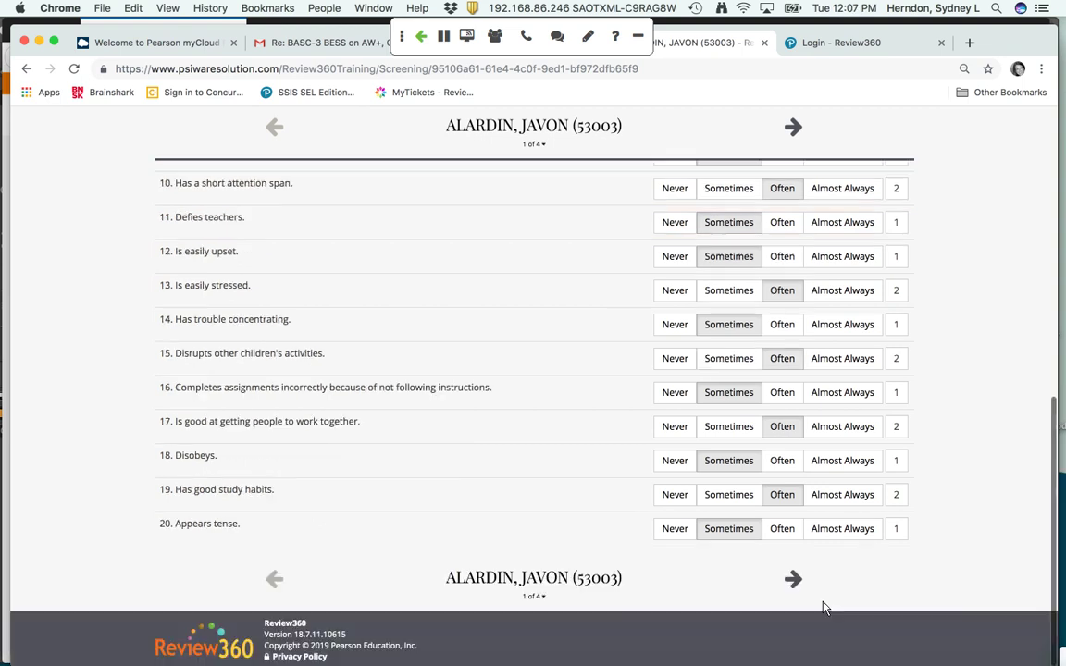
pyautogui.click(793, 581)
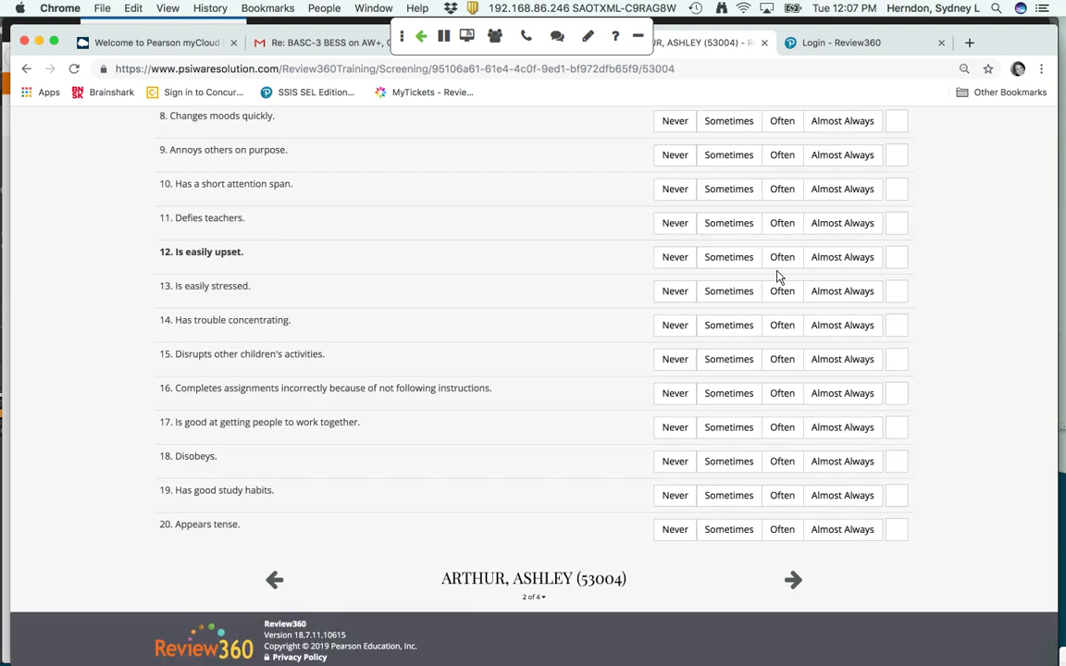
# Rate the second student's items 1-12 as Often or Almost Always
pyautogui.scroll(-3, 791, 222)
pyautogui.click(778, 224)
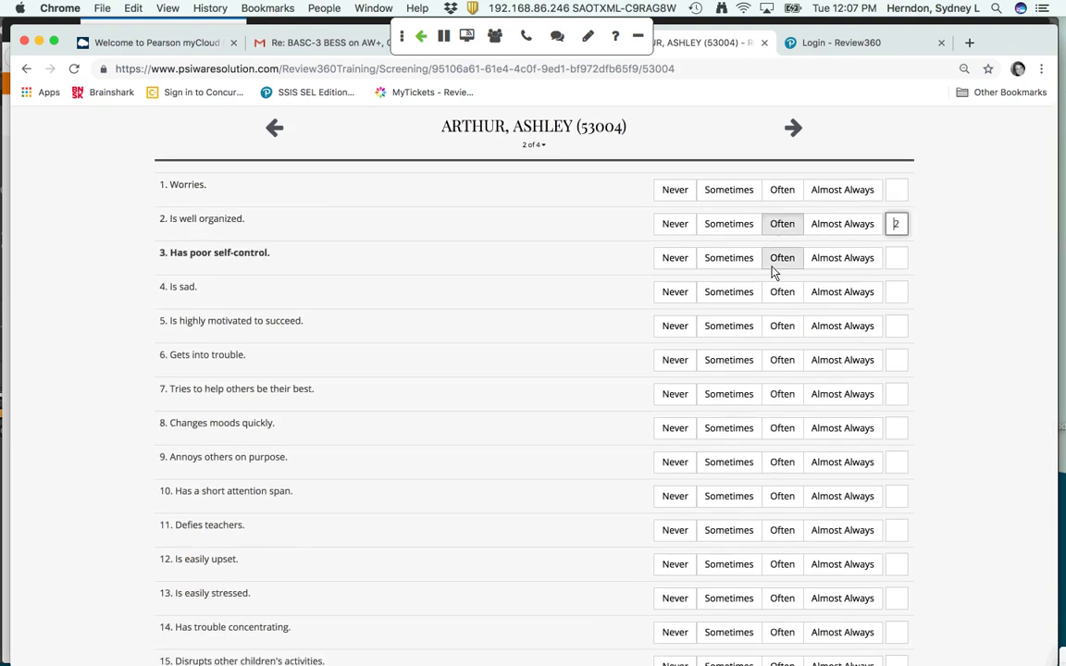
pyautogui.click(771, 262)
pyautogui.click(782, 190)
pyautogui.click(842, 292)
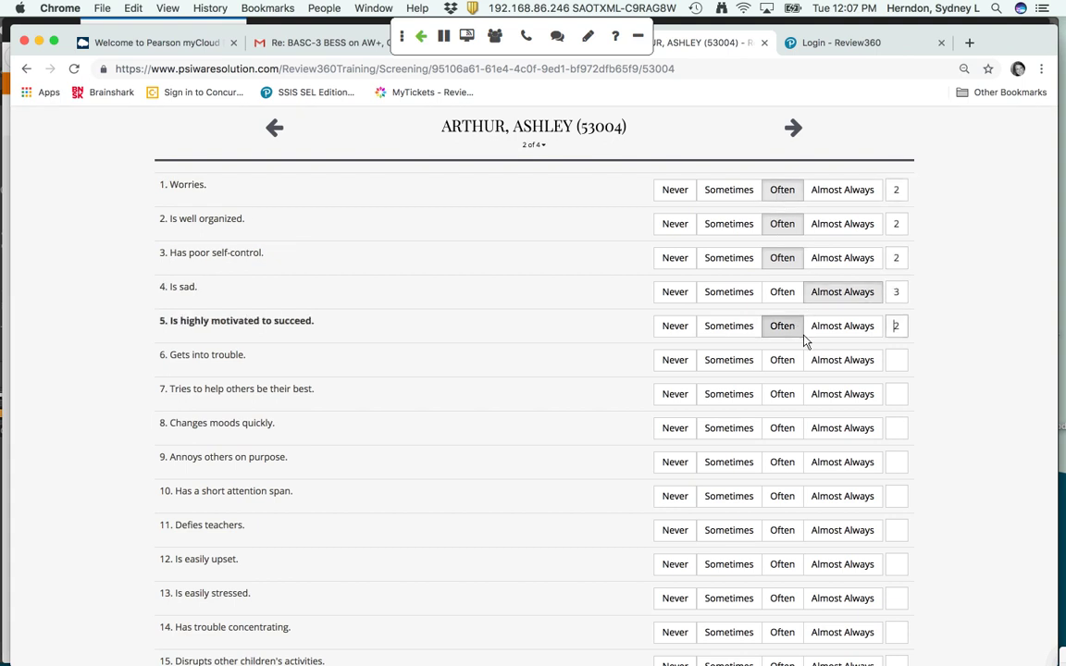
pyautogui.click(782, 326)
pyautogui.click(842, 360)
pyautogui.click(782, 394)
pyautogui.click(782, 427)
pyautogui.click(843, 462)
pyautogui.click(782, 496)
pyautogui.click(838, 531)
pyautogui.click(782, 565)
# Rate the second student's items 13-20 mostly Often, with items 14 and 16 Almost Always
pyautogui.scroll(-3, 833, 560)
pyautogui.click(782, 473)
pyautogui.click(843, 507)
pyautogui.click(782, 541)
pyautogui.click(838, 575)
pyautogui.click(782, 609)
pyautogui.scroll(-2, 783, 592)
pyautogui.click(783, 548)
pyautogui.click(783, 582)
pyautogui.click(782, 616)
pyautogui.scroll(-3, 783, 611)
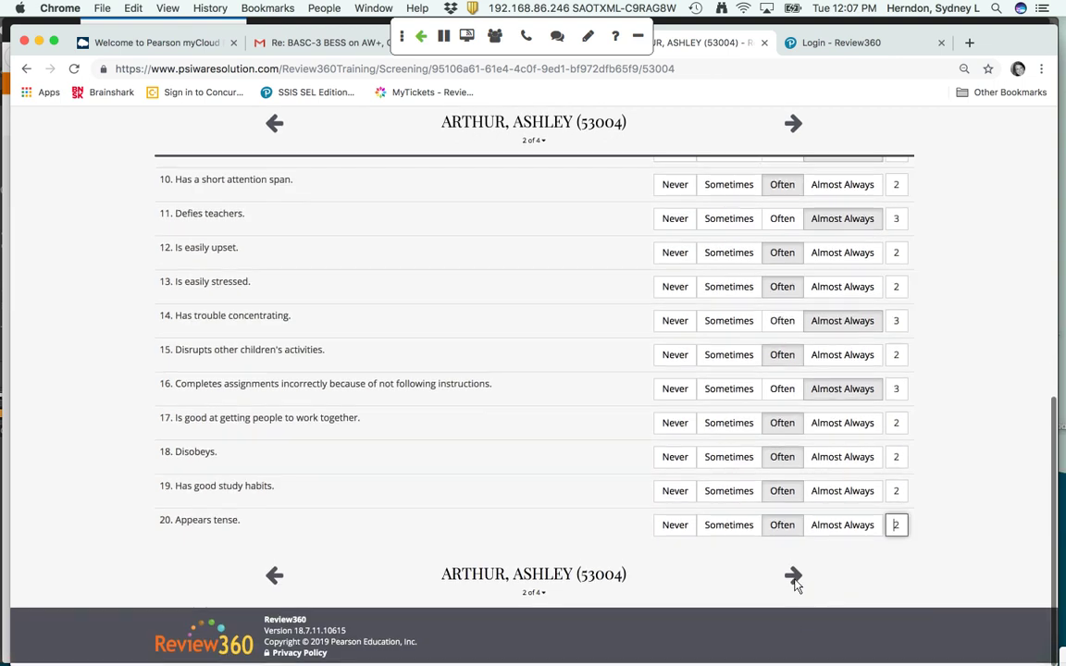
pyautogui.click(795, 580)
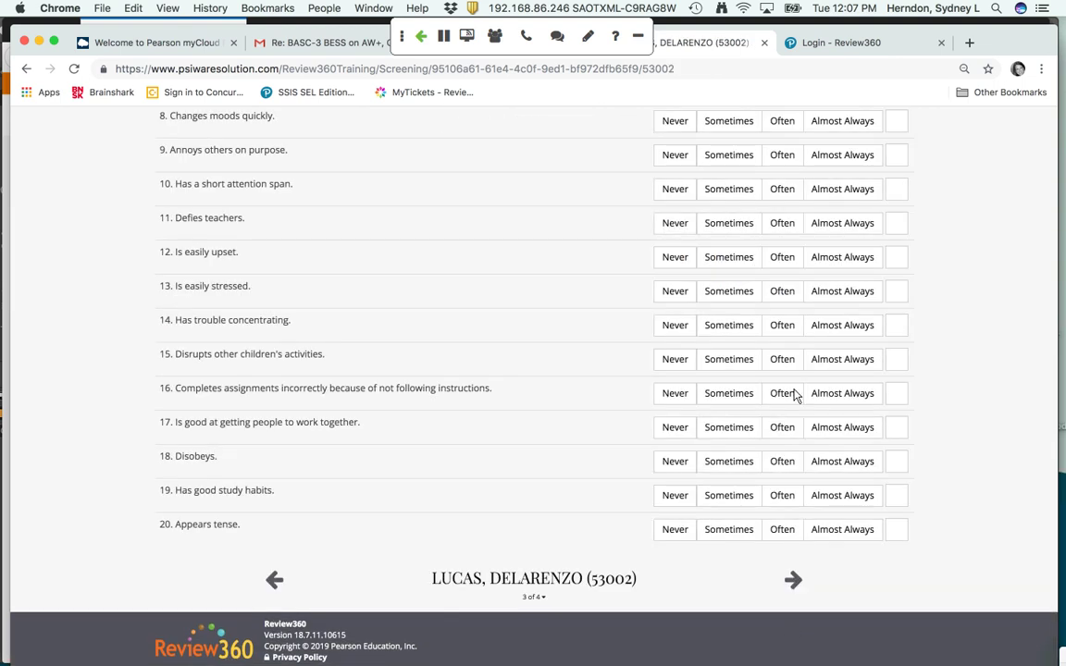
# Rate the third student's item 1 Sometimes and items 2-20 Often, then advance to review
pyautogui.scroll(-3, 833, 333)
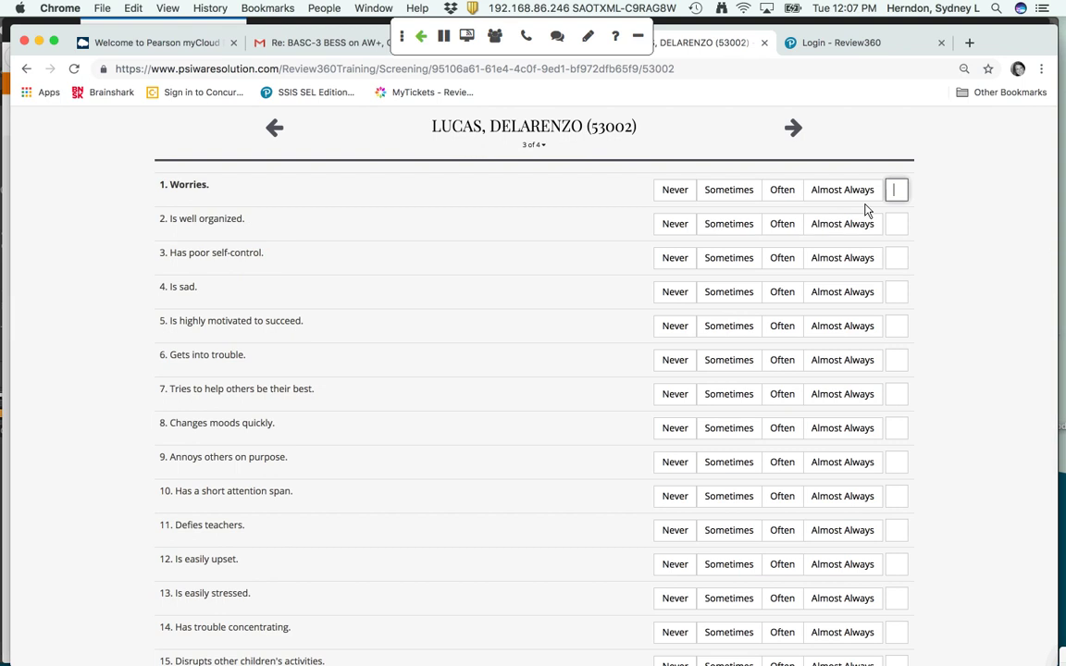
pyautogui.write('122222222')
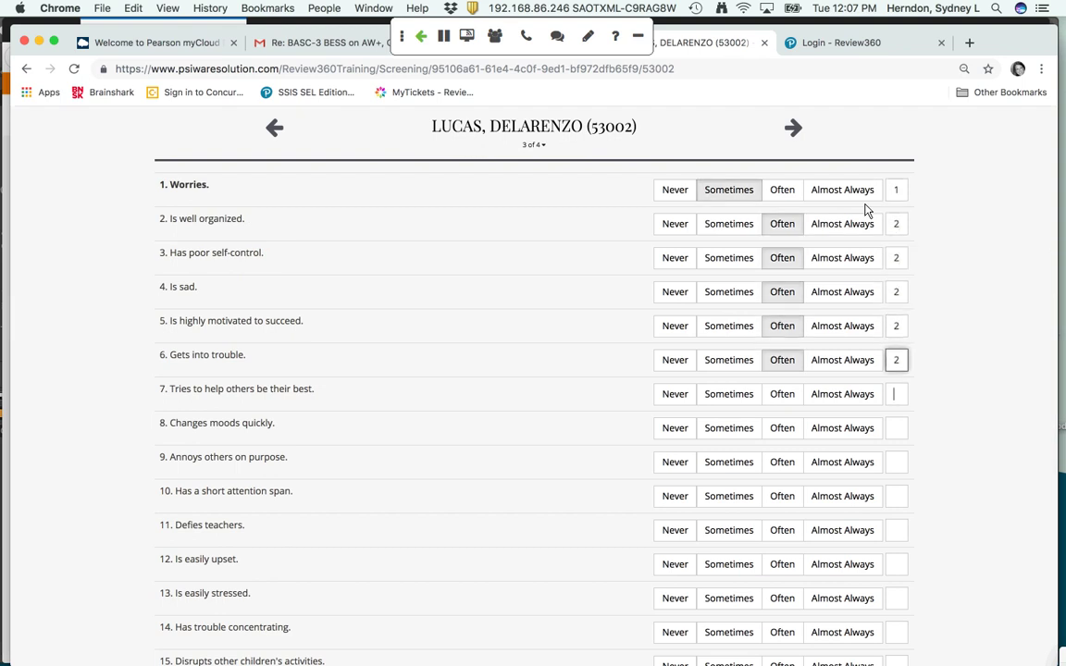
pyautogui.write('2')
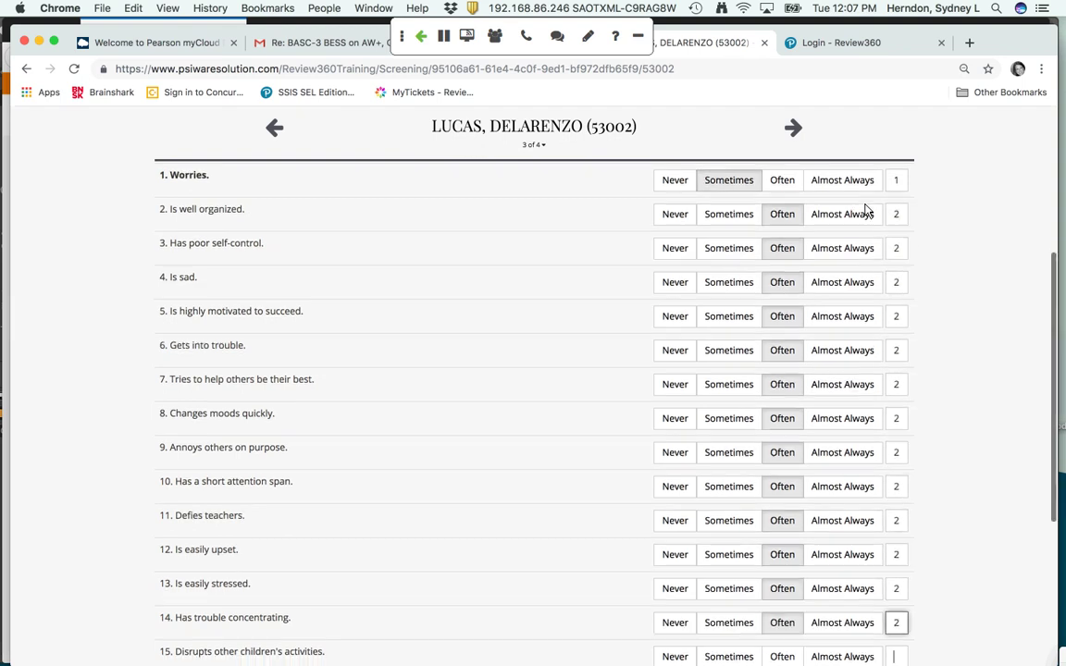
pyautogui.write('222222')
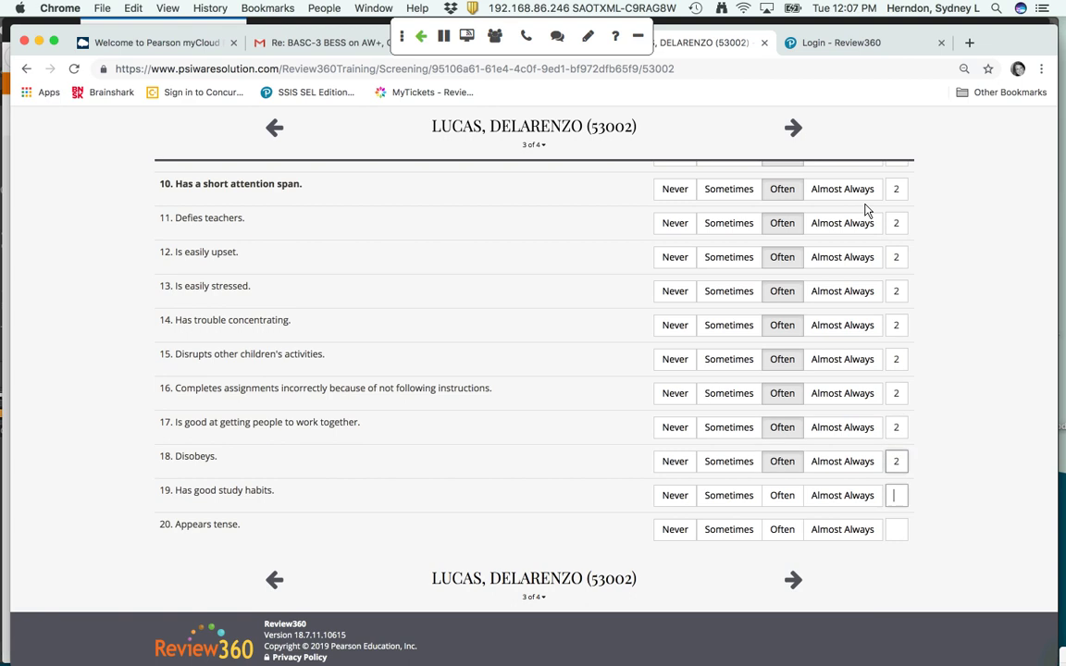
pyautogui.write('2222')
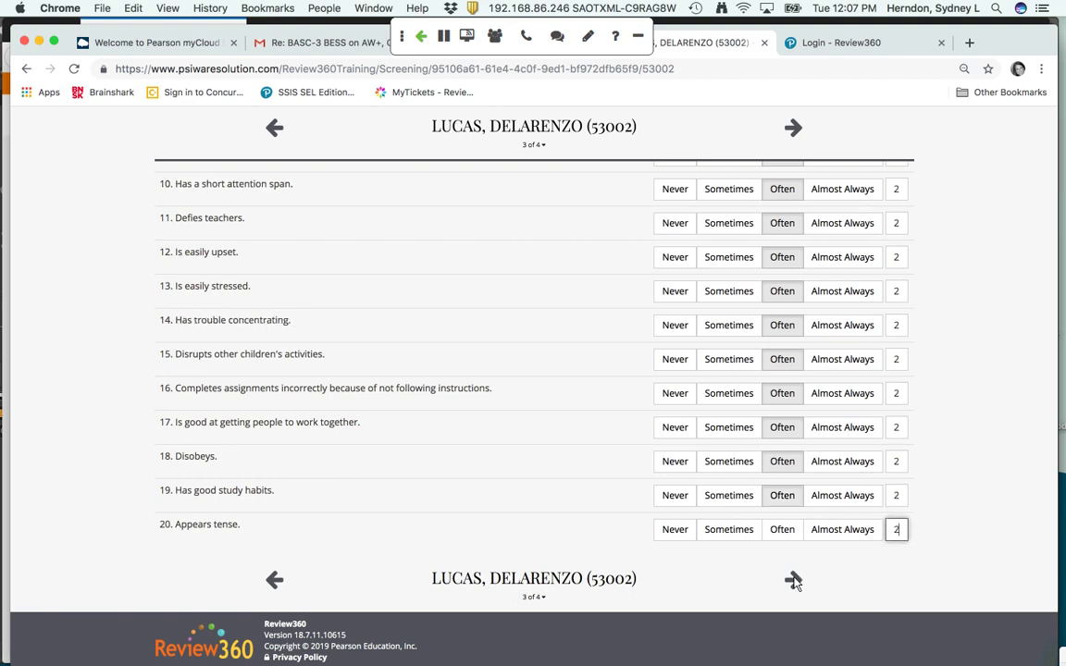
pyautogui.click(795, 581)
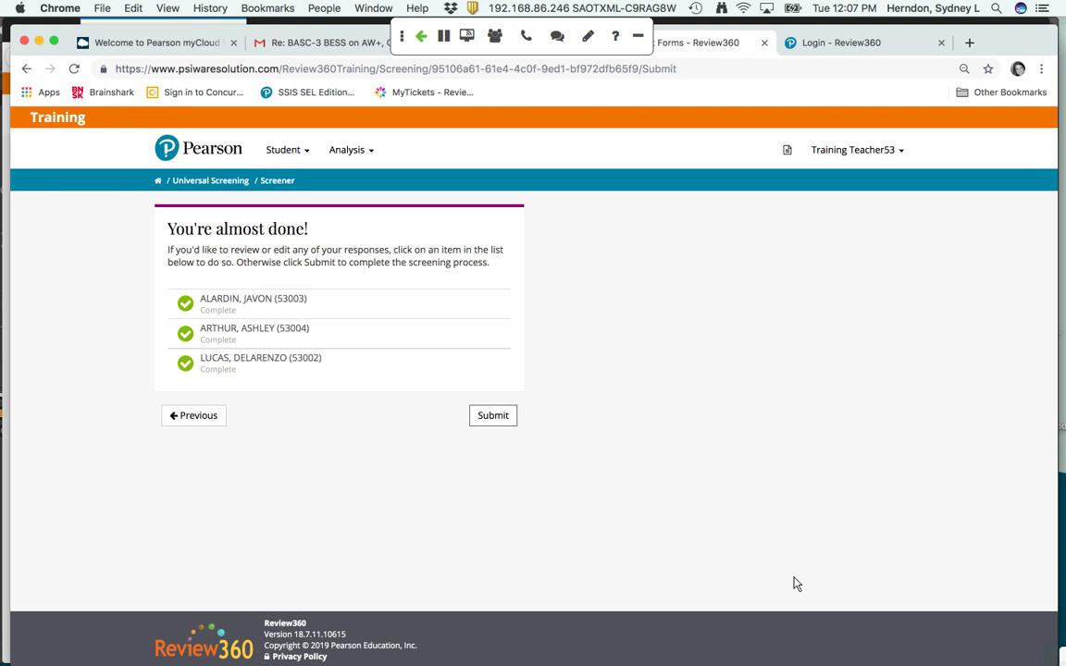
# Submit the completed screener and switch back to the admin's Firefox session
pyautogui.click(499, 421)
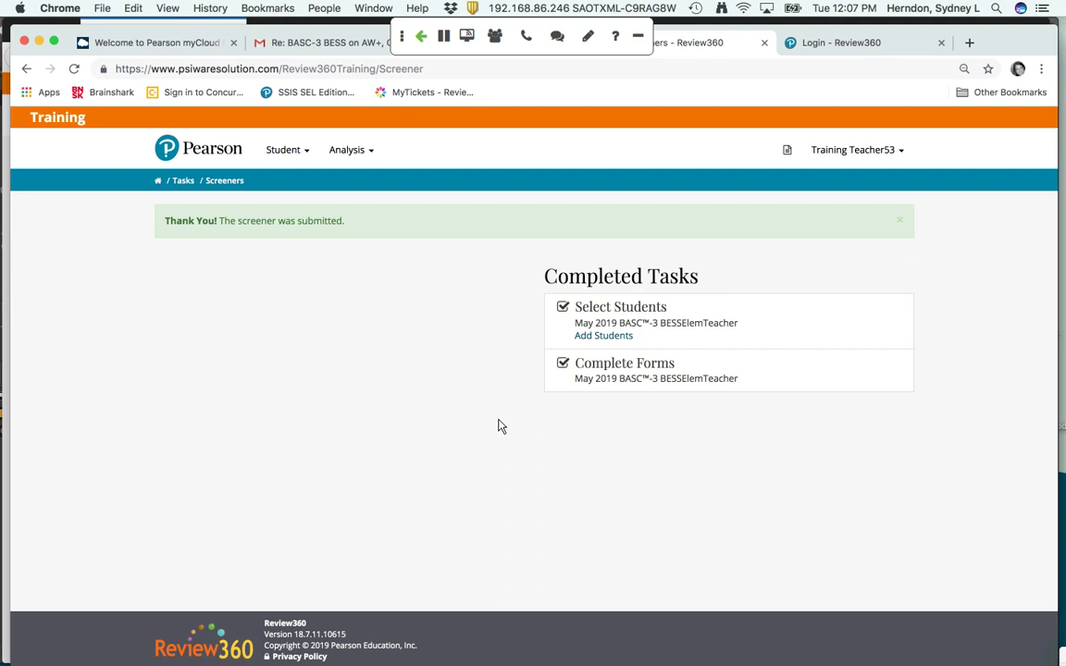
pyautogui.press('super+Tab')
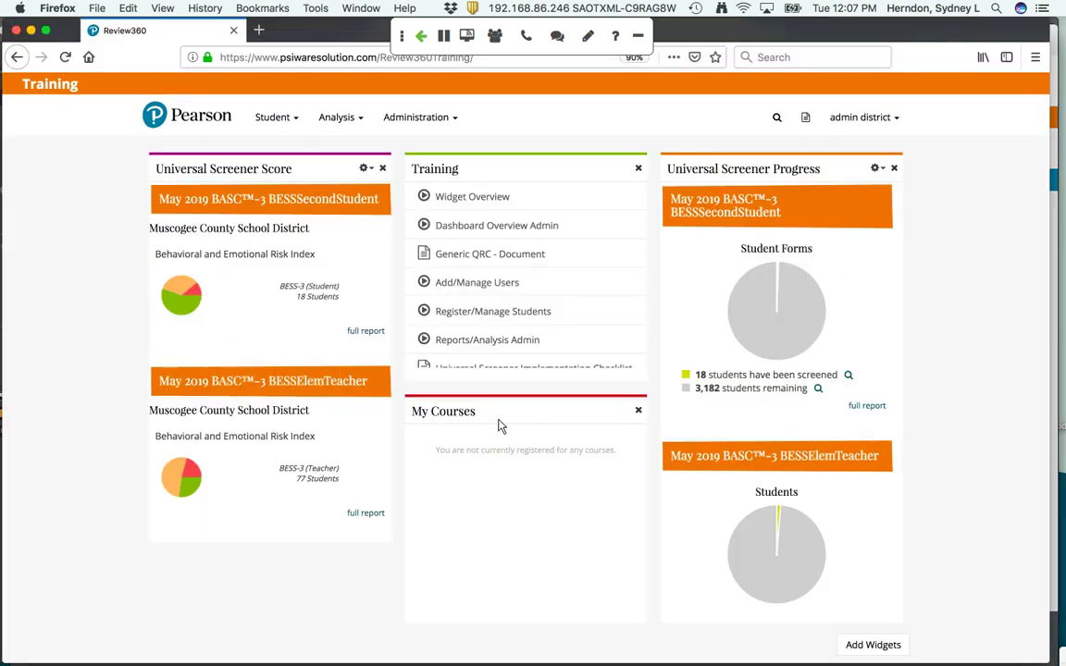
# Reload the admin dashboard to show 78 students scored and 1,207 teachers not started
pyautogui.click(65, 57)
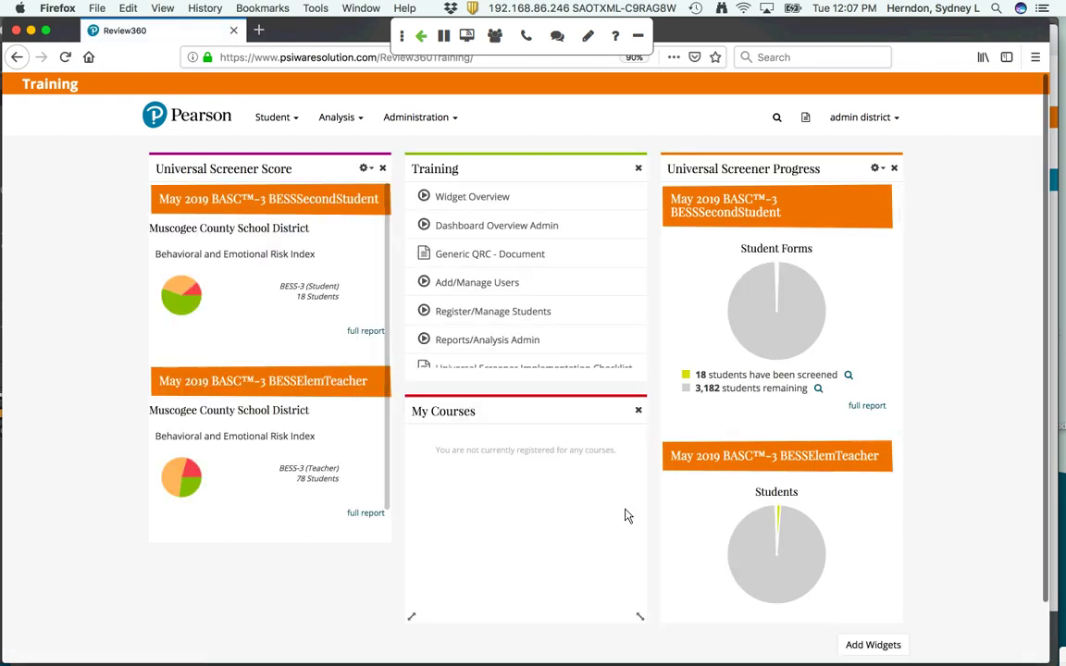
pyautogui.scroll(-2, 625, 514)
pyautogui.scroll(-5, 692, 516)
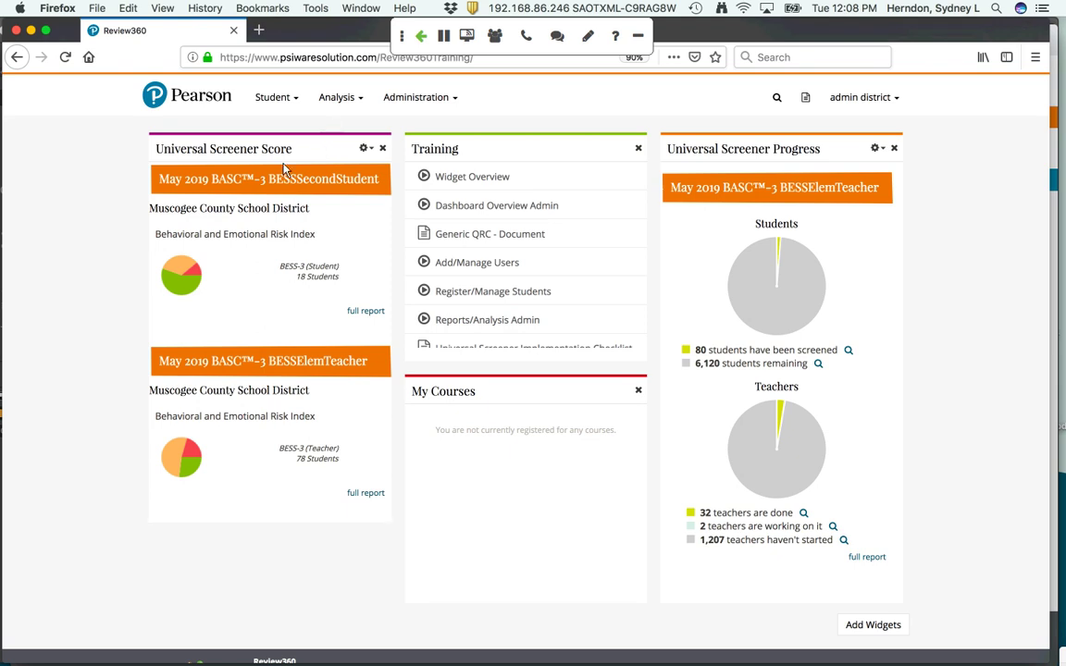
pyautogui.moveTo(173, 293)
pyautogui.moveTo(171, 268)
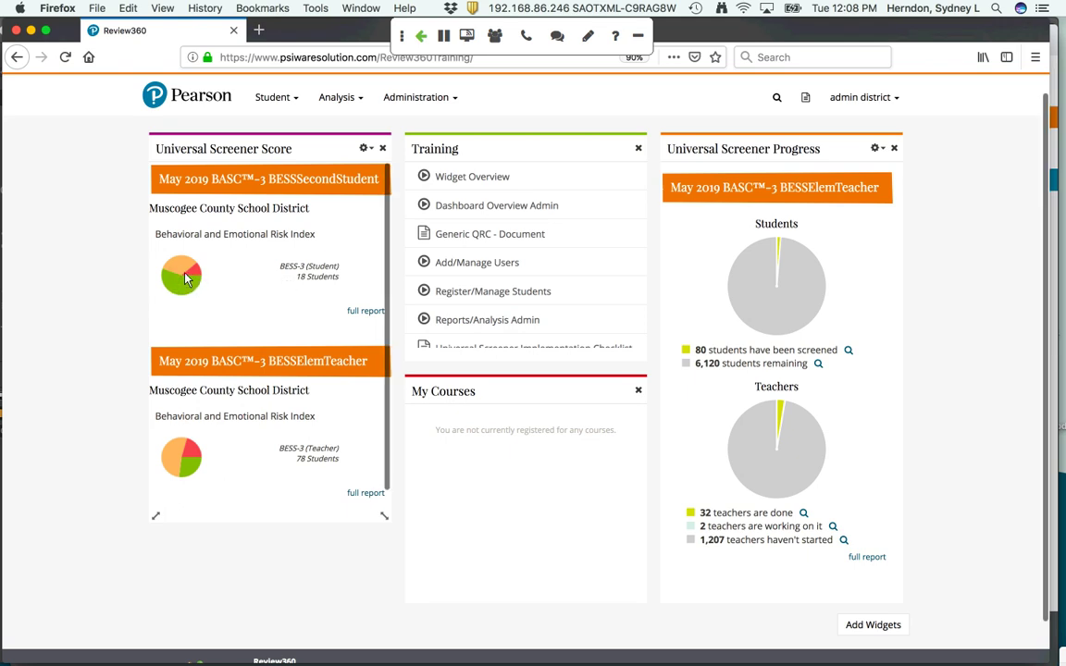
pyautogui.moveTo(201, 281)
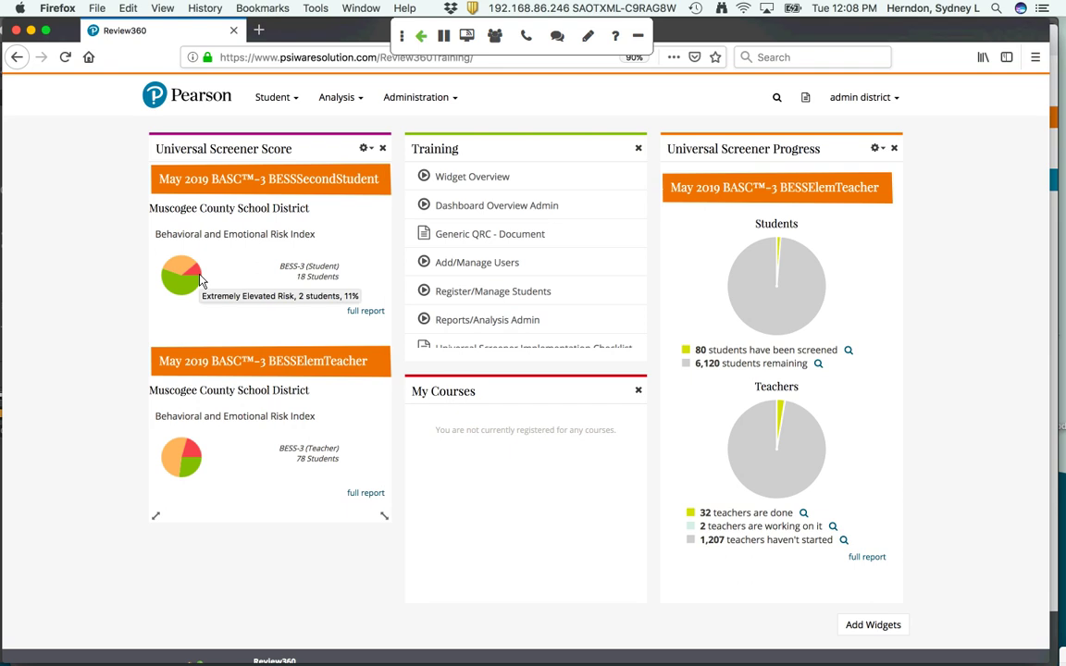
# Generate the Universal Screener Summary report for the May 2019 BASC-3 BESSElemTeacher screener
pyautogui.click(340, 98)
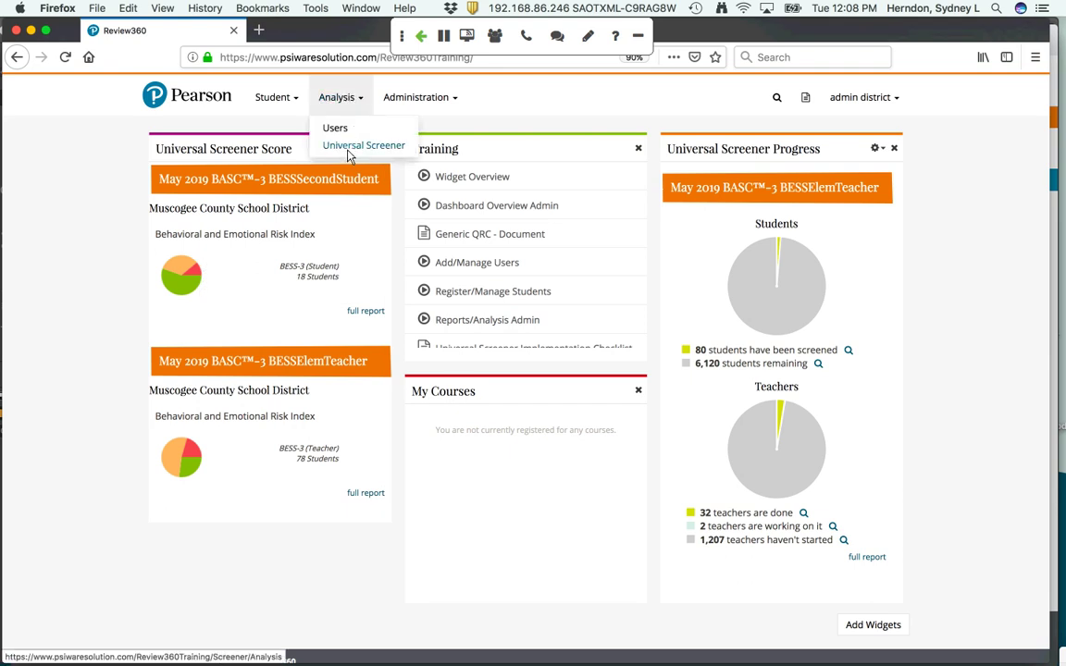
pyautogui.click(350, 149)
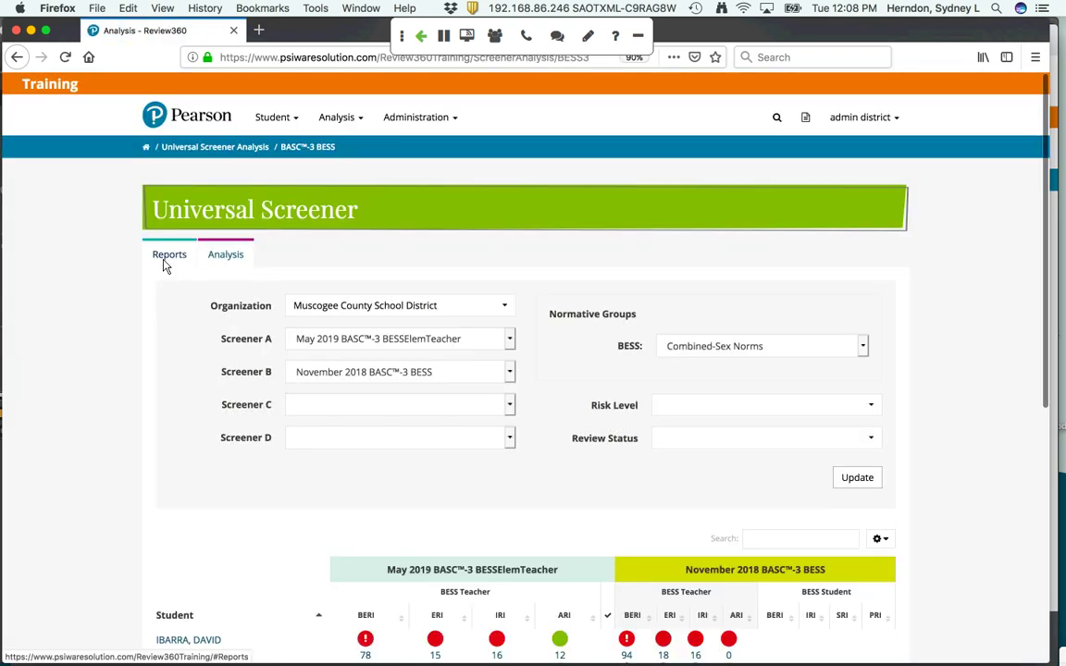
pyautogui.click(167, 256)
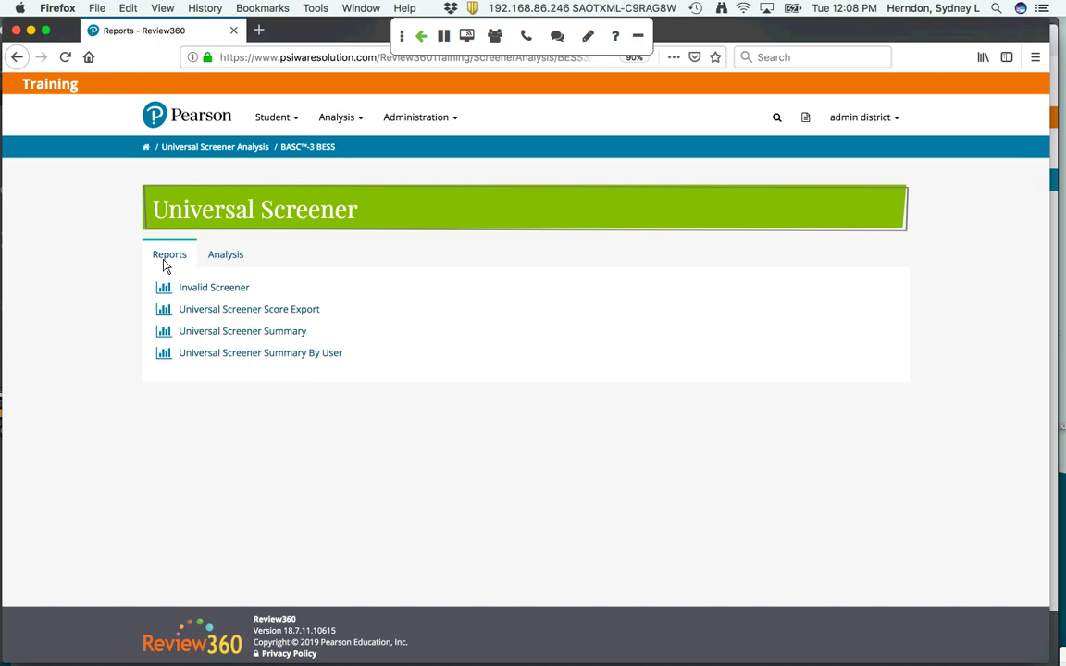
pyautogui.click(247, 335)
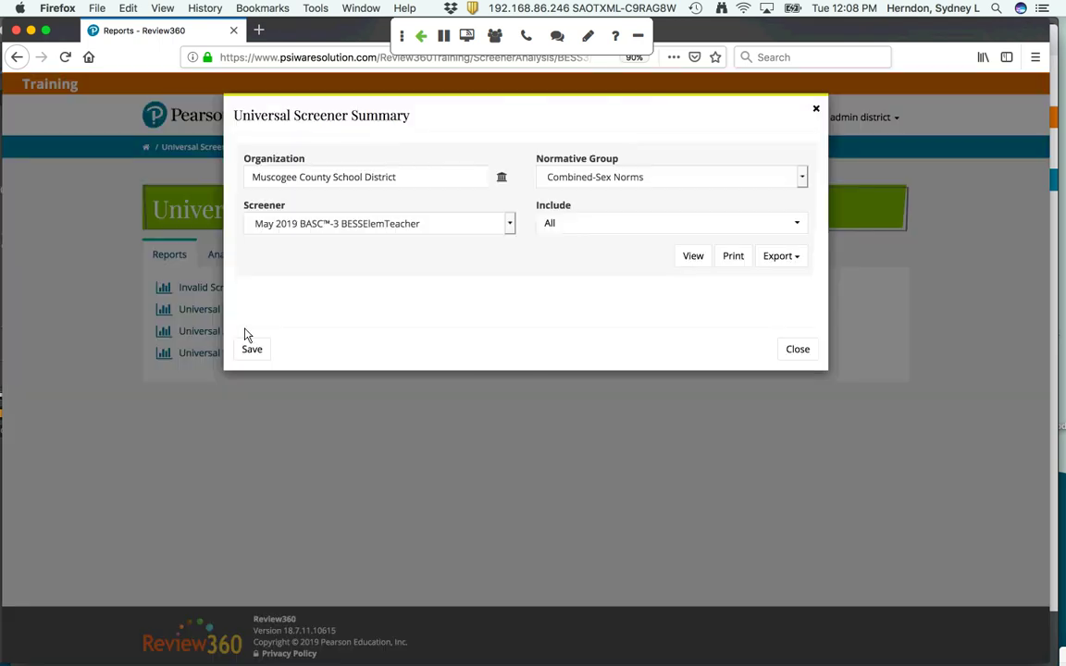
pyautogui.click(688, 263)
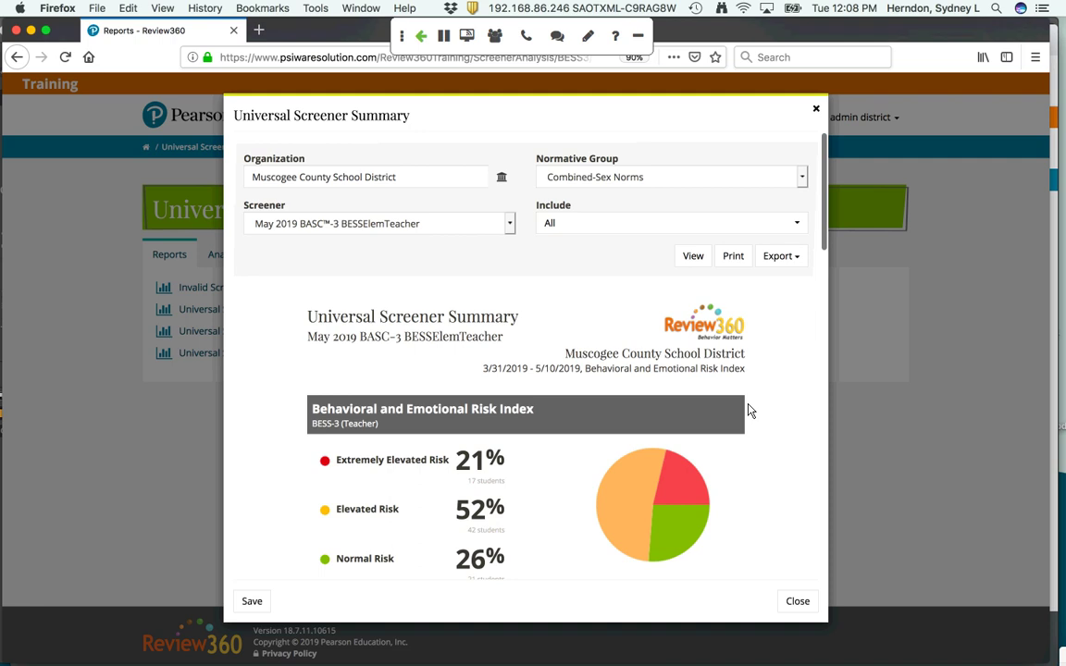
# Review the report's risk by grade, gender, ethnicity and school: 21% extremely elevated, 52% elevated, 26% normal
pyautogui.scroll(-3, 750, 411)
pyautogui.scroll(-1, 750, 411)
pyautogui.moveTo(683, 329)
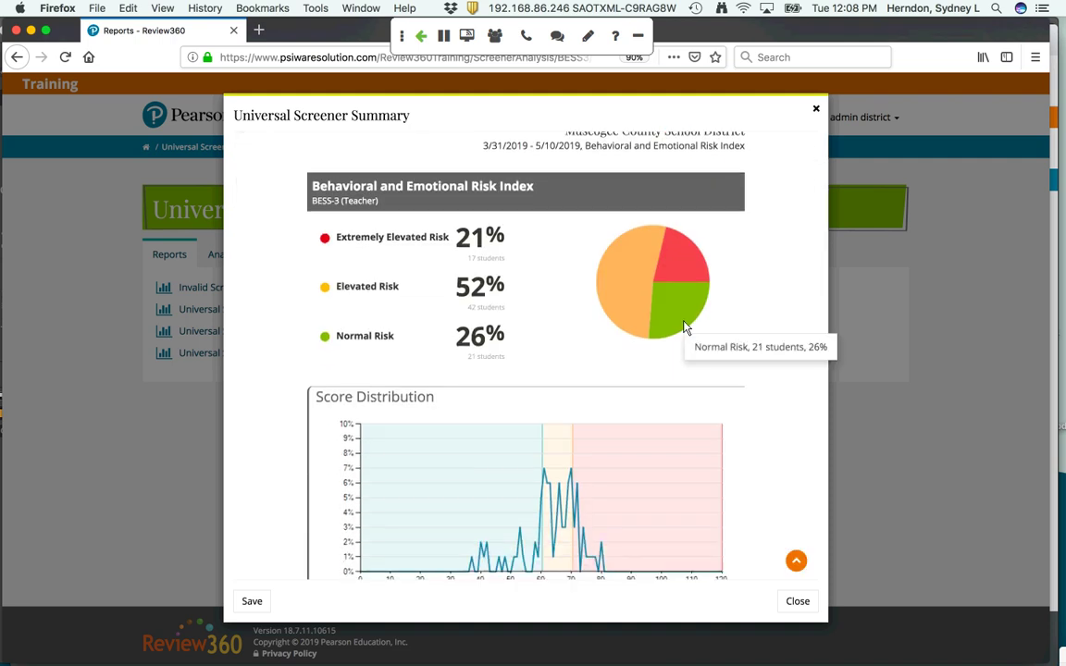
pyautogui.scroll(-3, 685, 328)
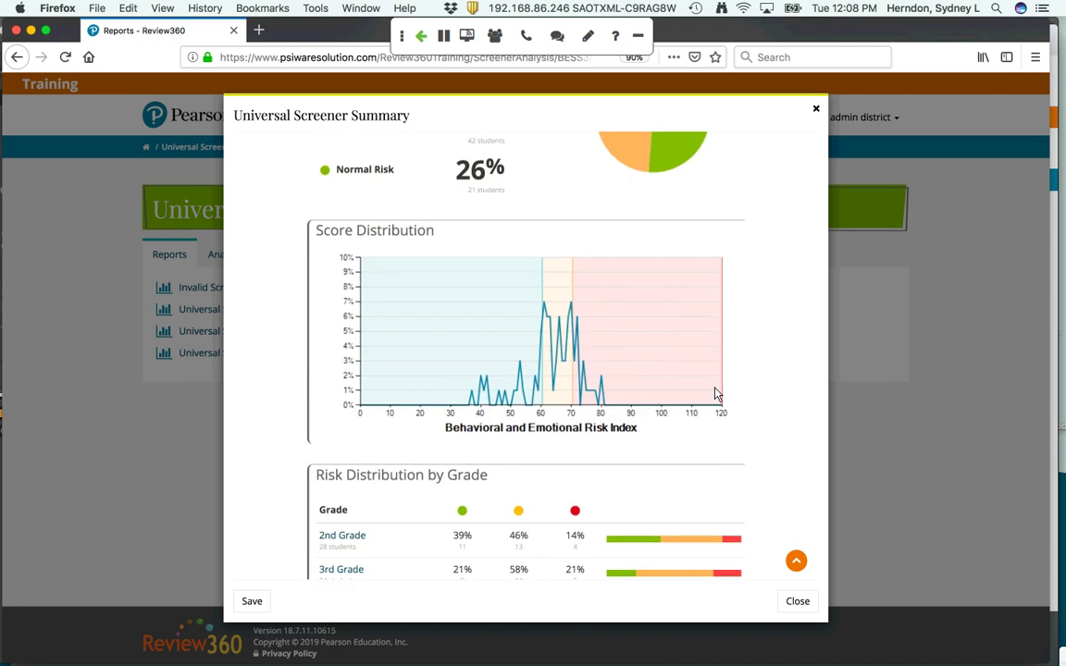
pyautogui.scroll(-3, 719, 394)
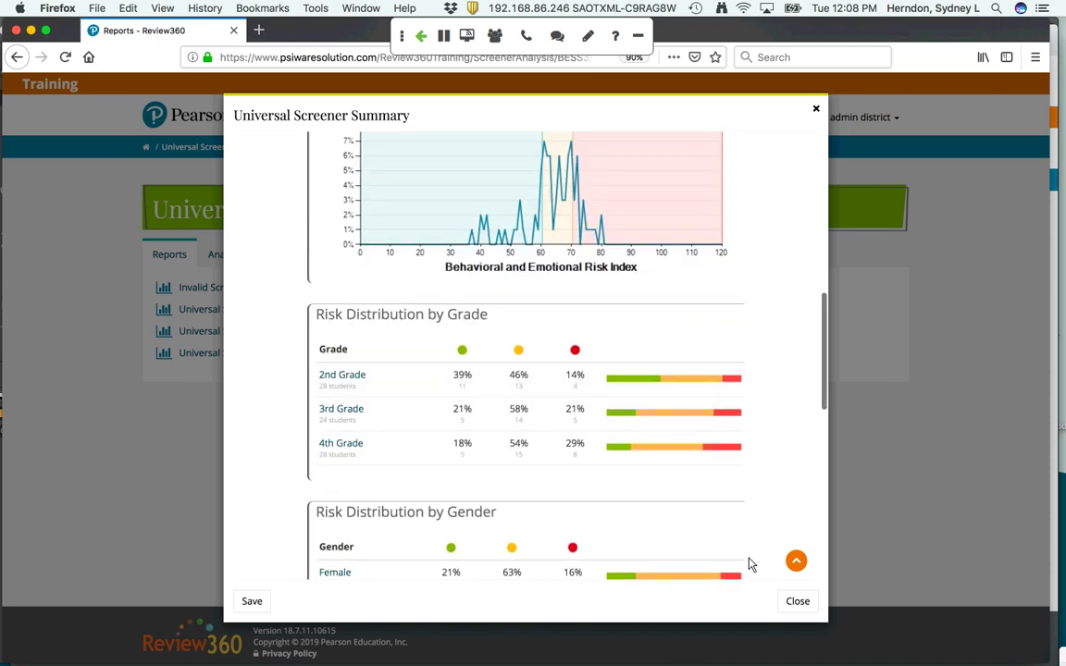
pyautogui.scroll(-3, 734, 533)
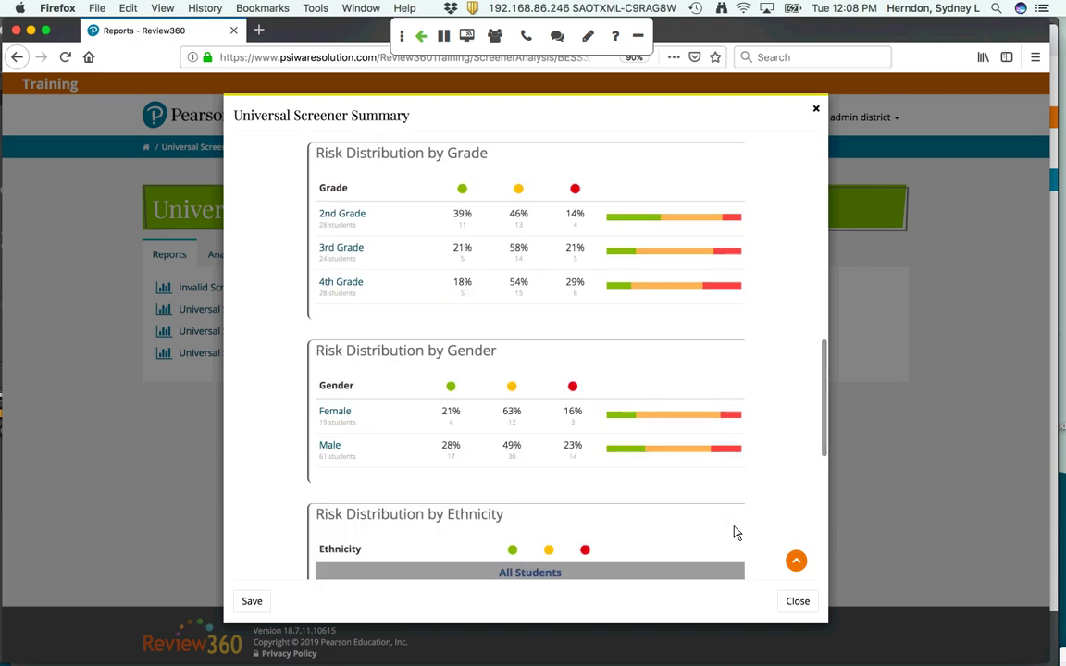
pyautogui.scroll(-6, 734, 533)
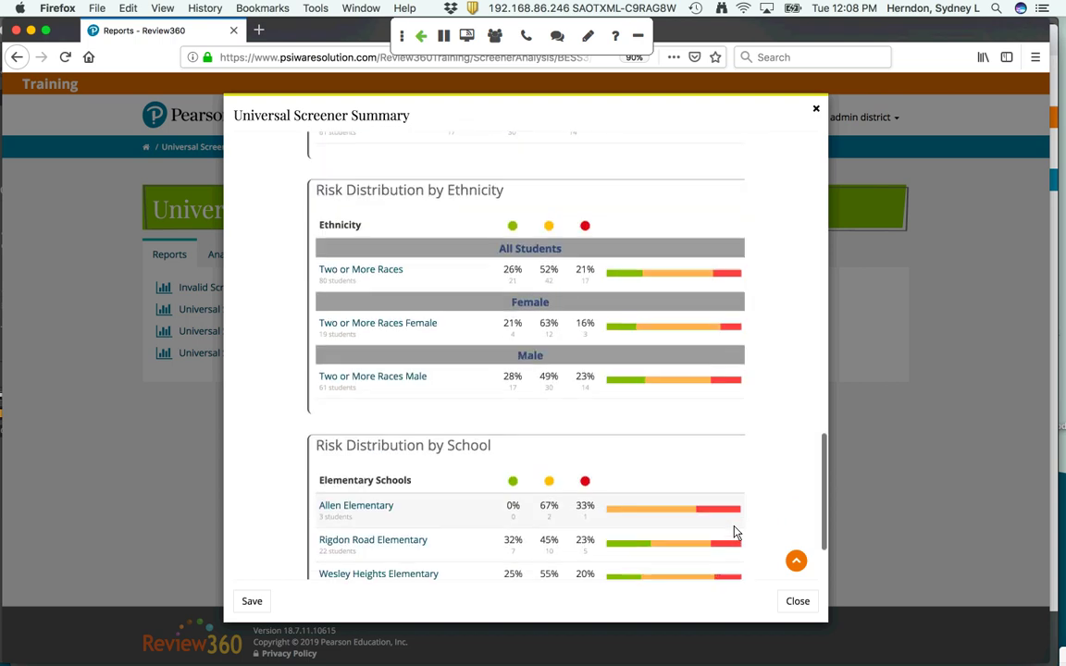
pyautogui.scroll(-2, 734, 533)
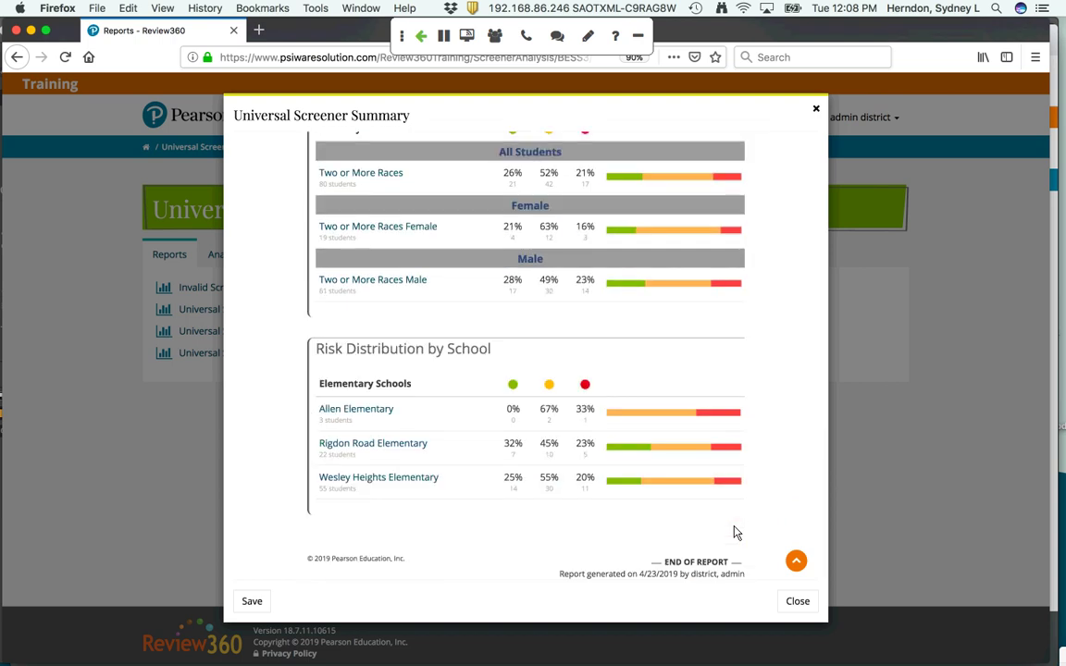
pyautogui.scroll(2, 734, 534)
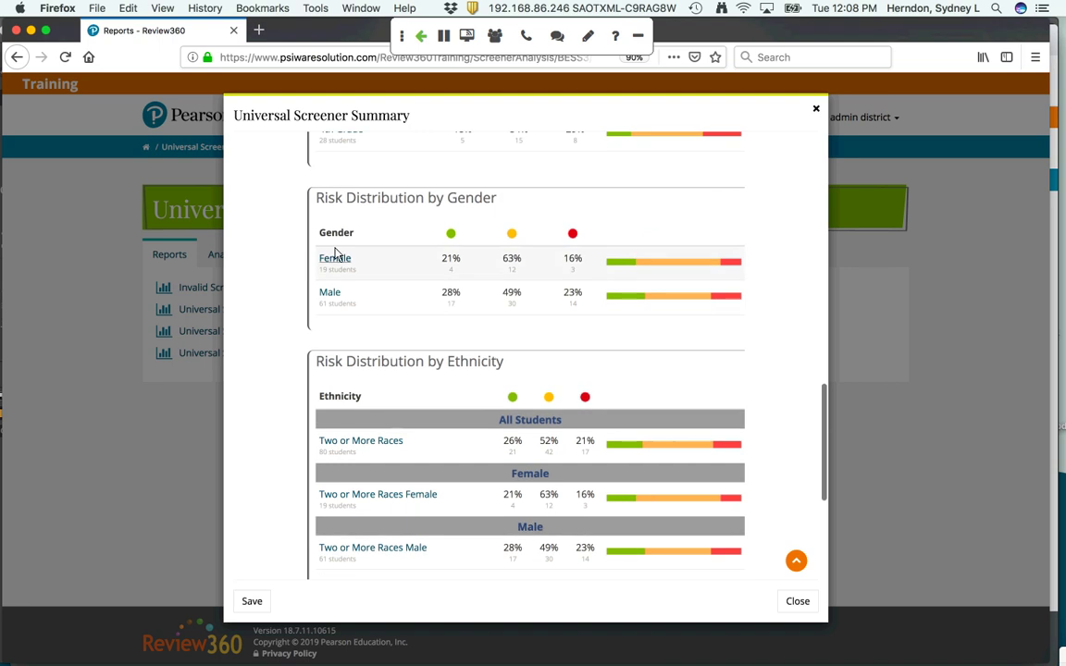
# Drill the summary report down to Female students and review the results
pyautogui.click(336, 261)
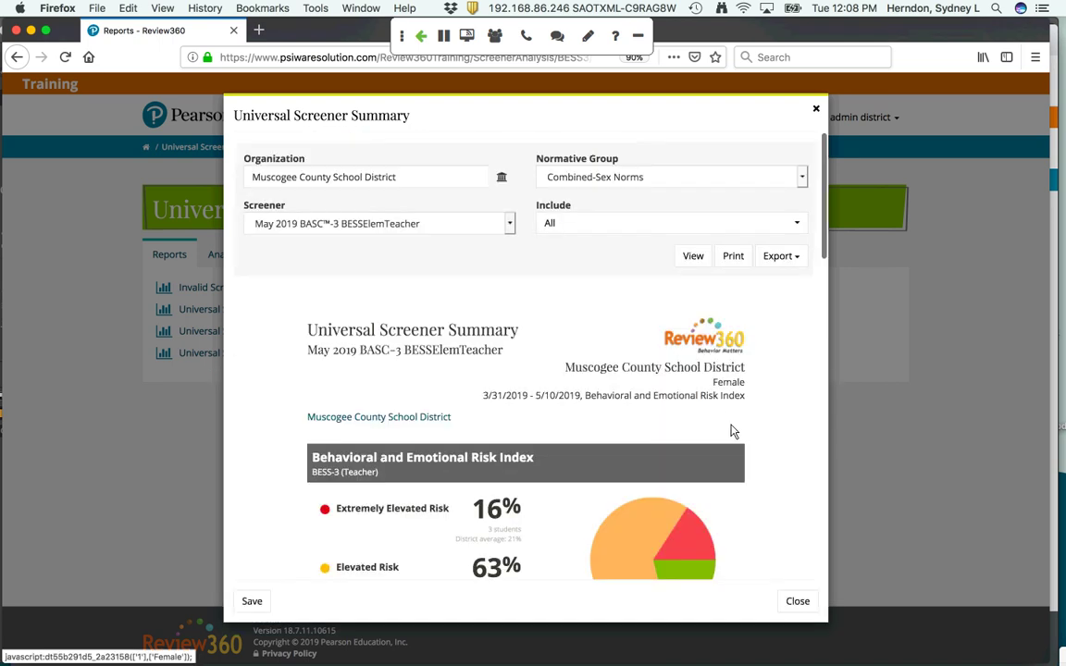
pyautogui.scroll(-3, 731, 432)
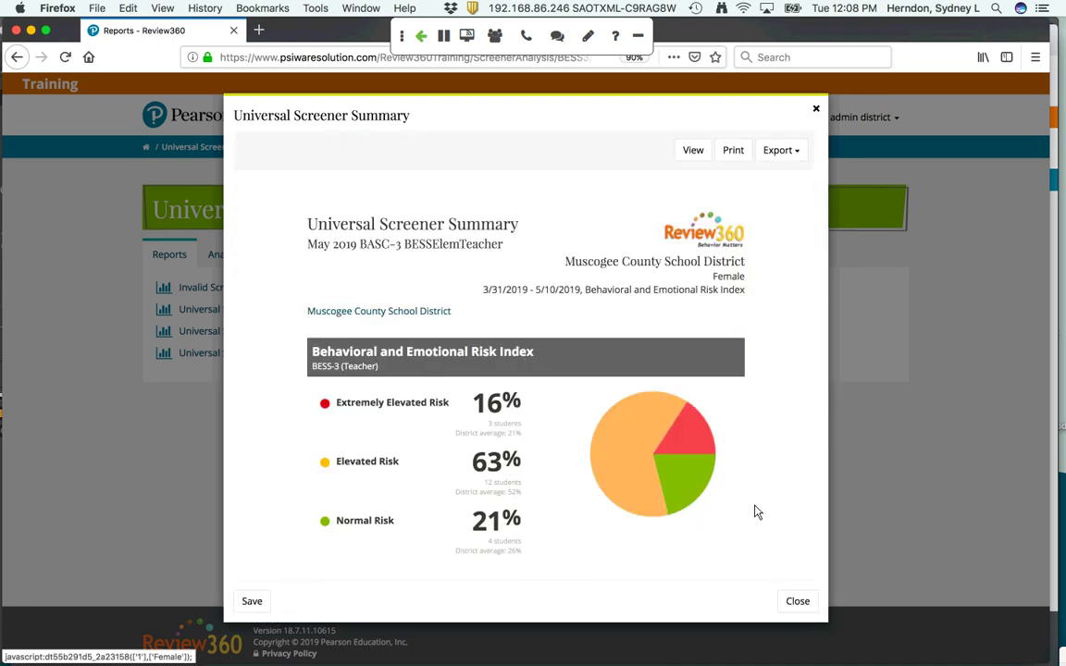
pyautogui.scroll(-2, 756, 512)
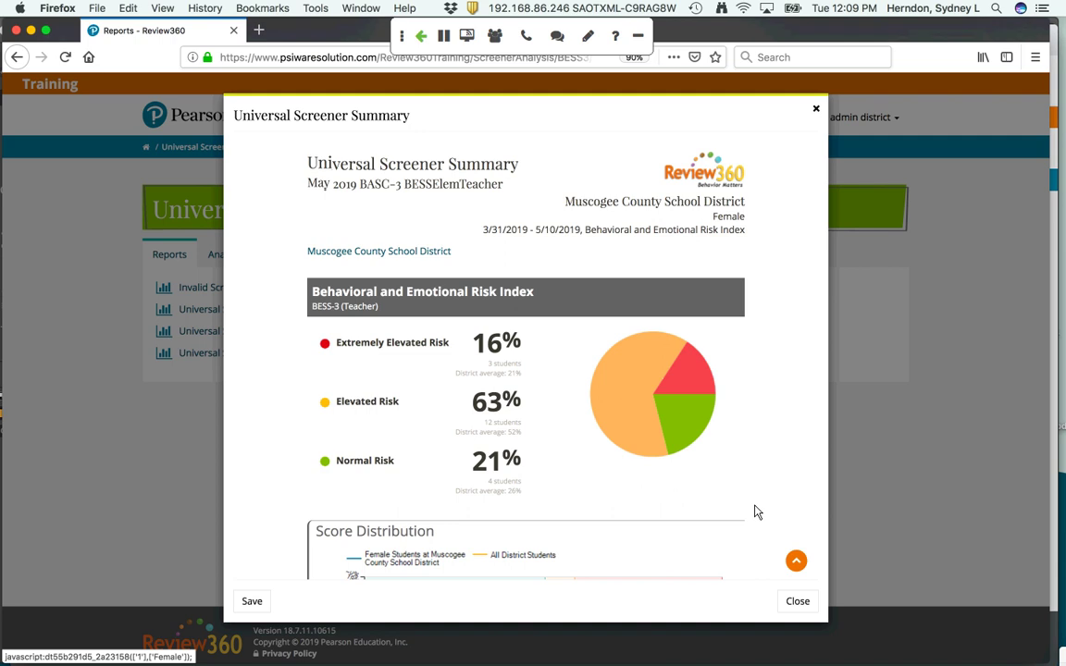
pyautogui.scroll(-3, 755, 512)
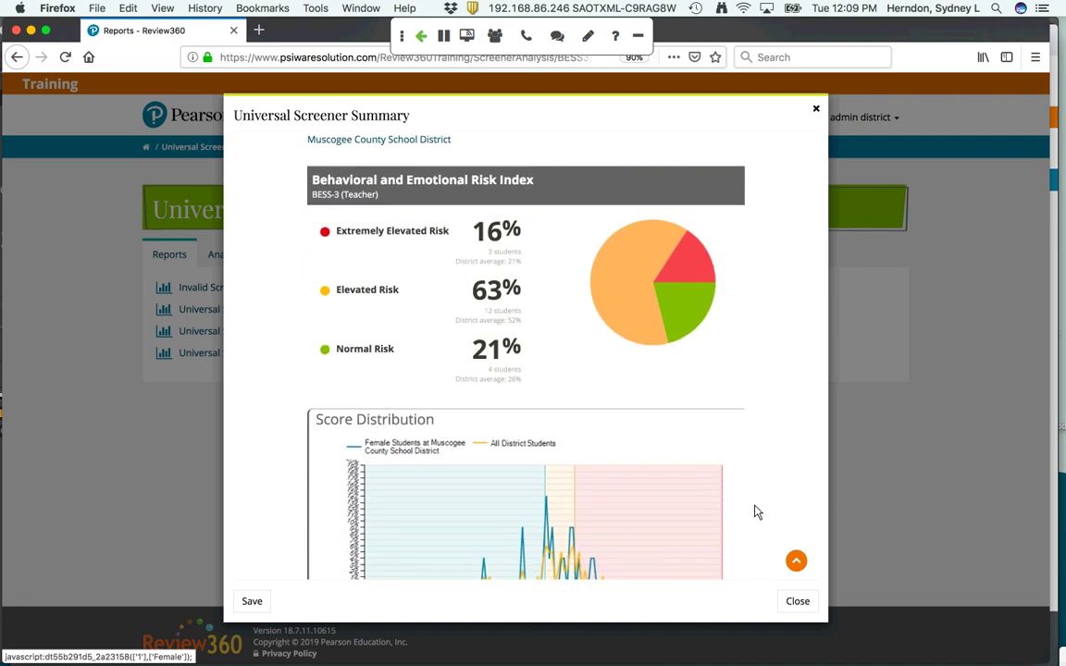
pyautogui.scroll(-12, 756, 512)
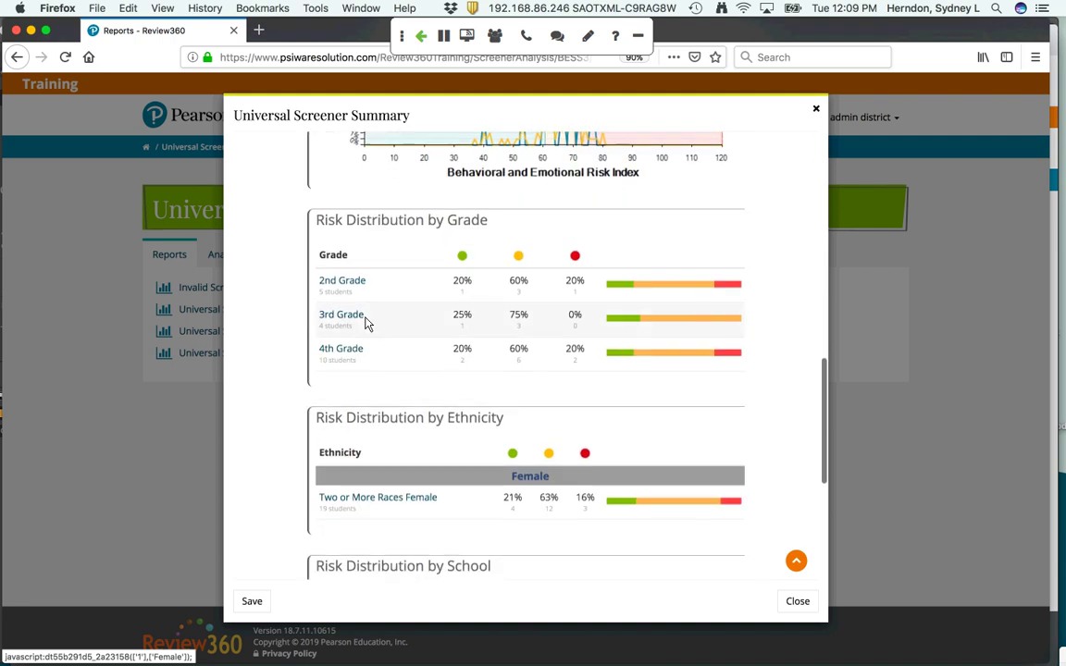
# Narrow to 2nd Grade females (20% extremely elevated, 60% elevated, 20% normal), check export formats, then close
pyautogui.click(351, 290)
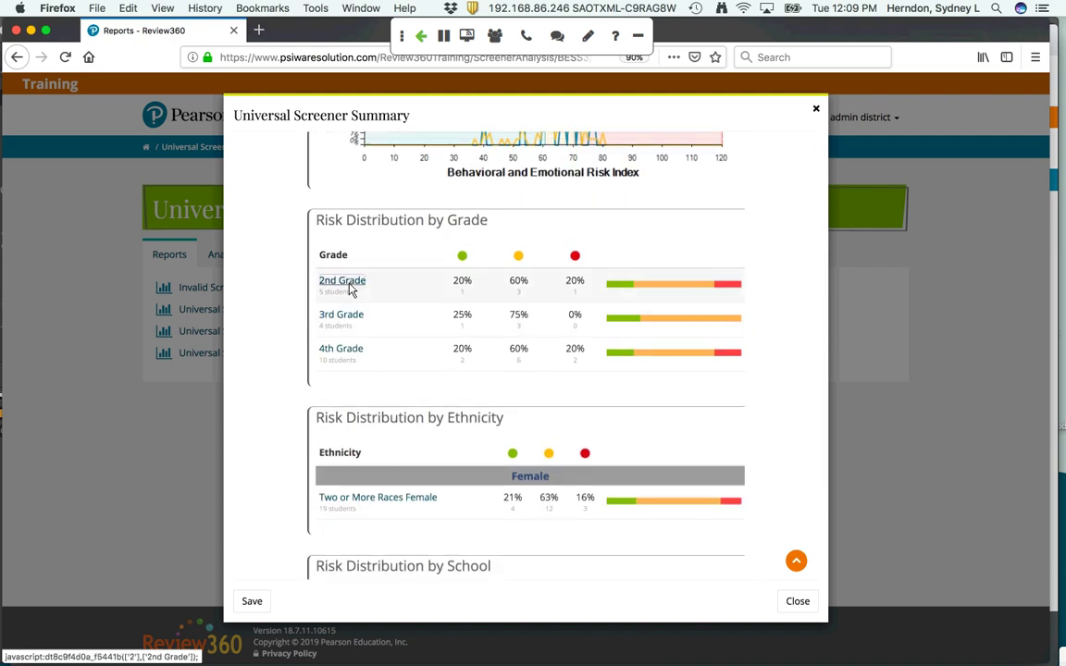
pyautogui.scroll(-5, 751, 472)
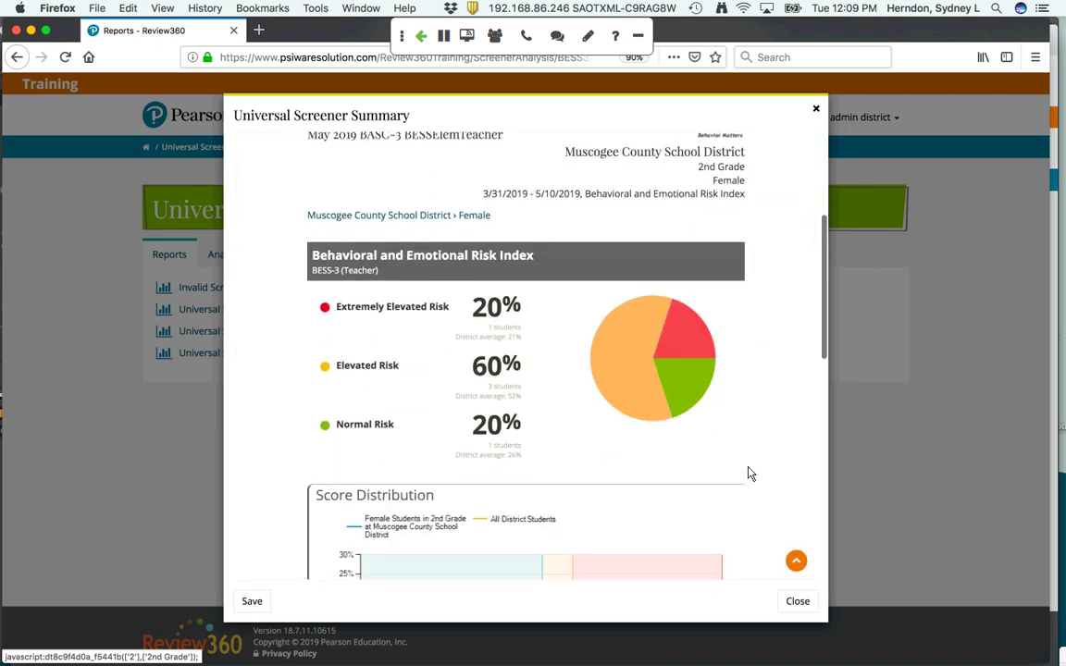
pyautogui.scroll(5, 750, 472)
pyautogui.click(779, 256)
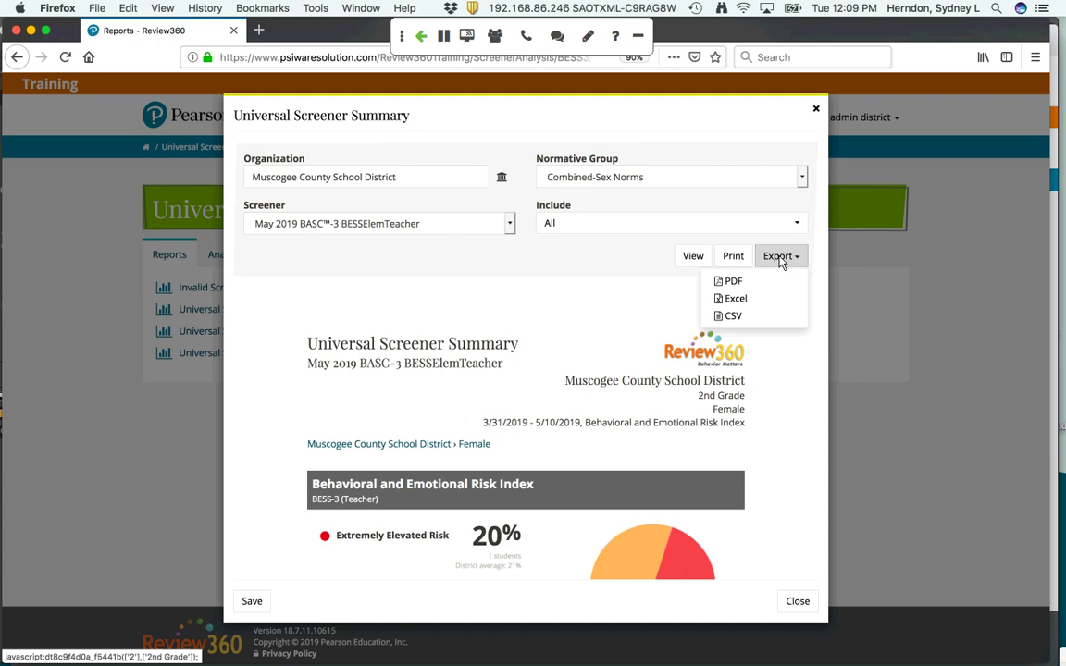
pyautogui.click(798, 602)
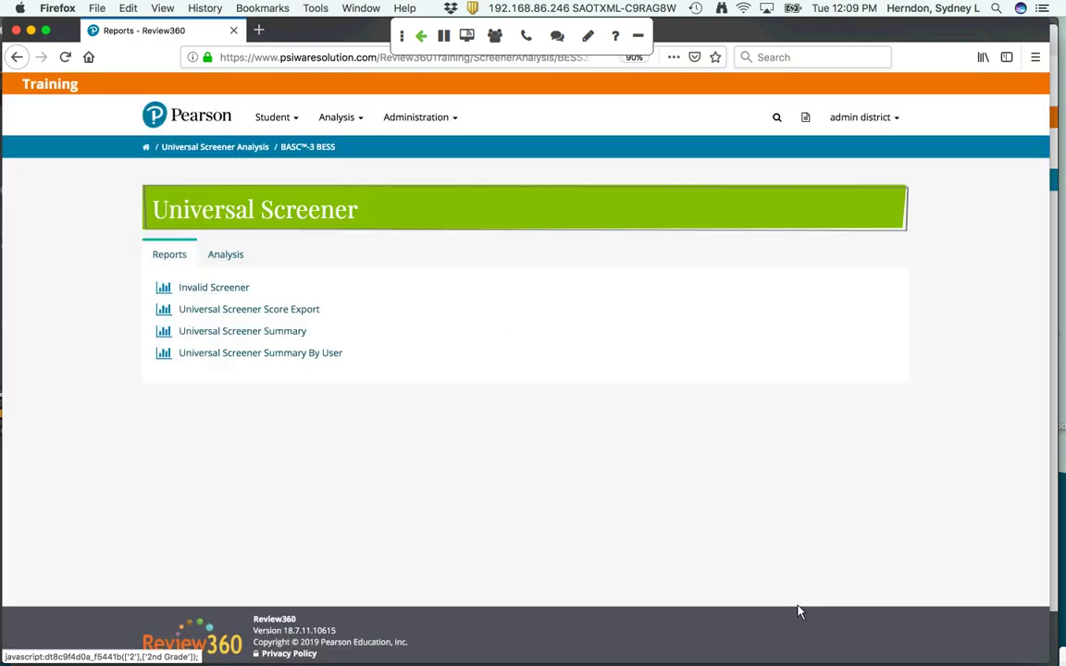
# Show the Analysis table comparing May 2019 BESSElemTeacher and November 2018 BESS scores for 483 students
pyautogui.click(229, 256)
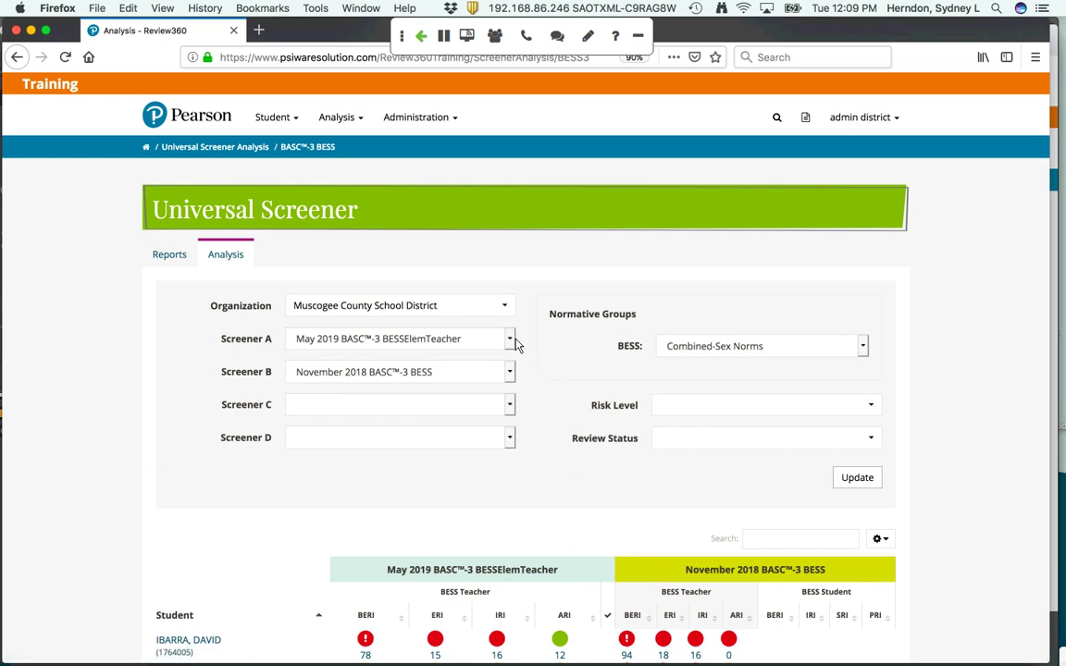
pyautogui.scroll(-1, 965, 542)
pyautogui.scroll(-10, 965, 542)
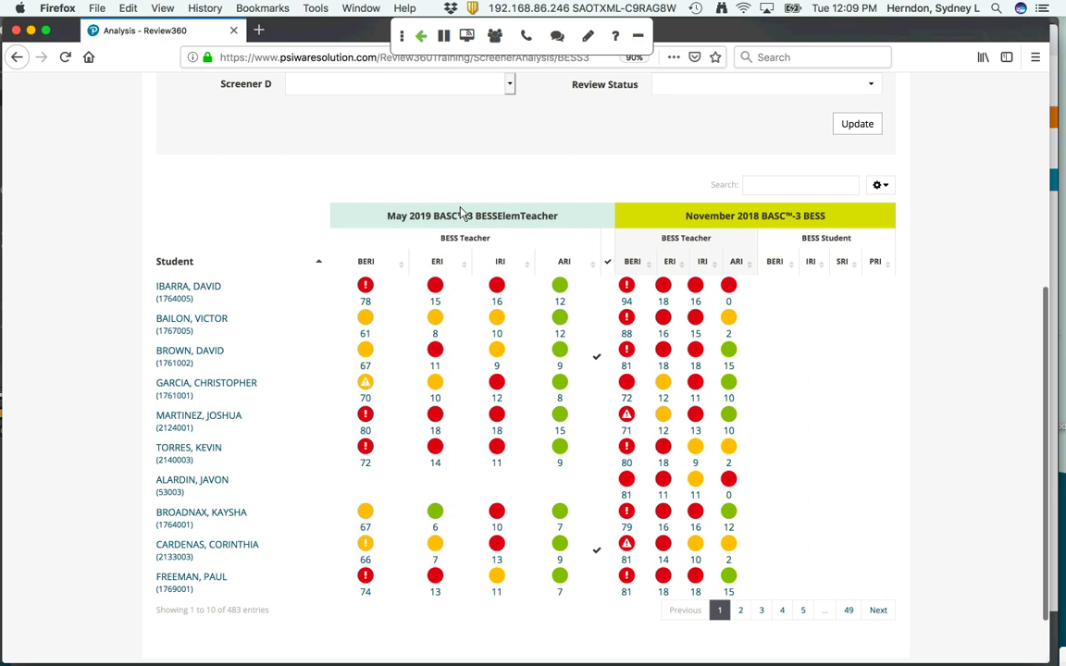
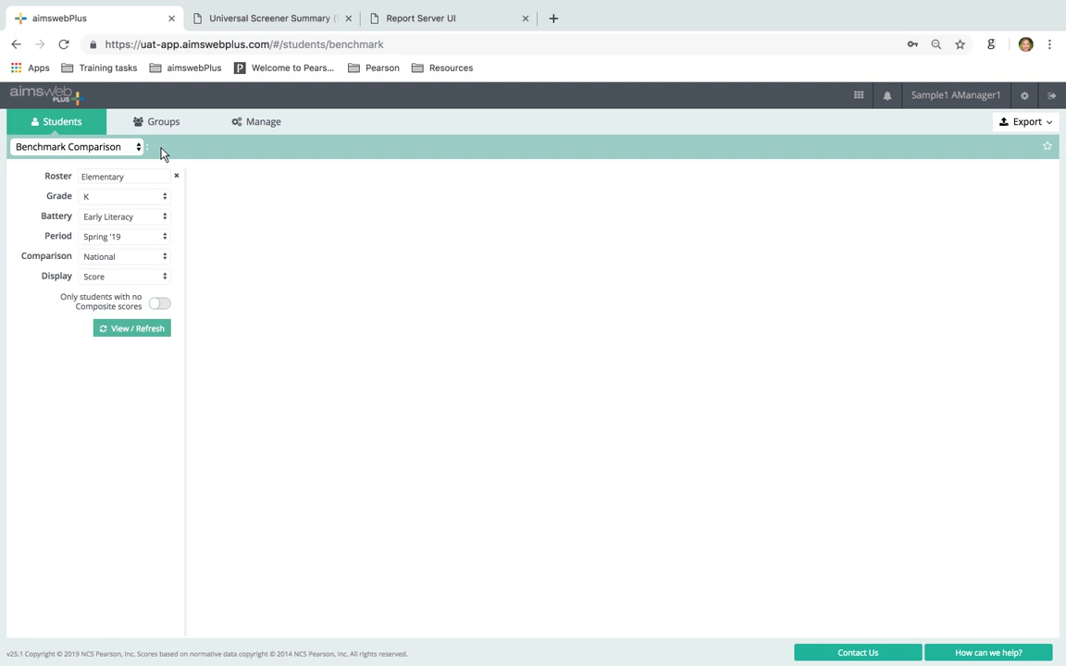
# Choose the BASC™-3 BESS report, filter to roster Class 4 and Spring '19, and load results
pyautogui.click(118, 154)
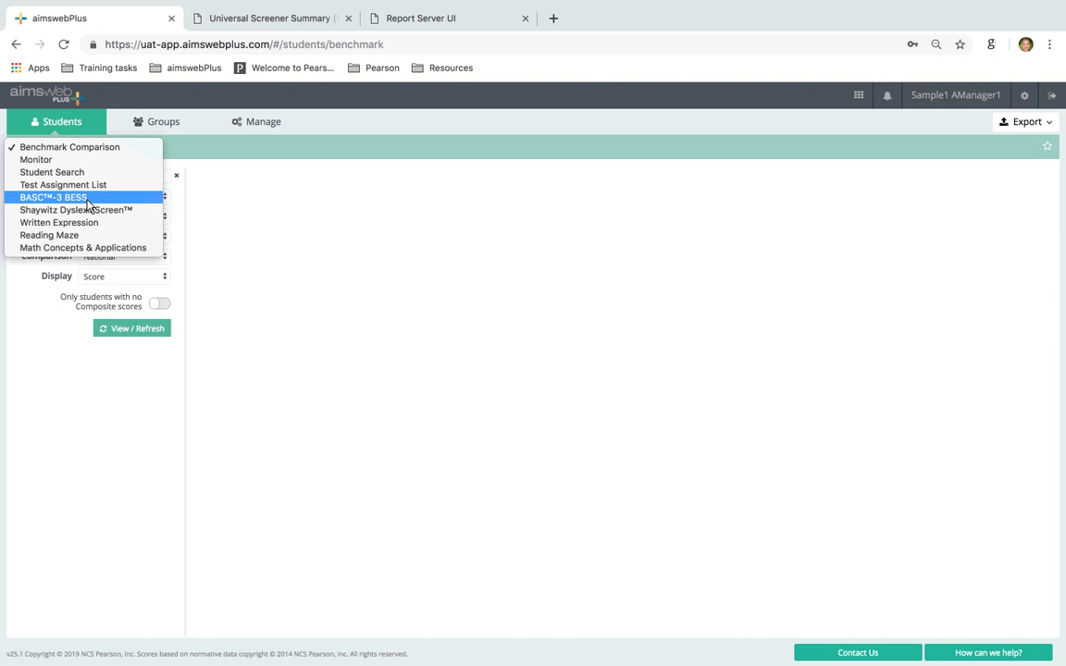
pyautogui.click(88, 198)
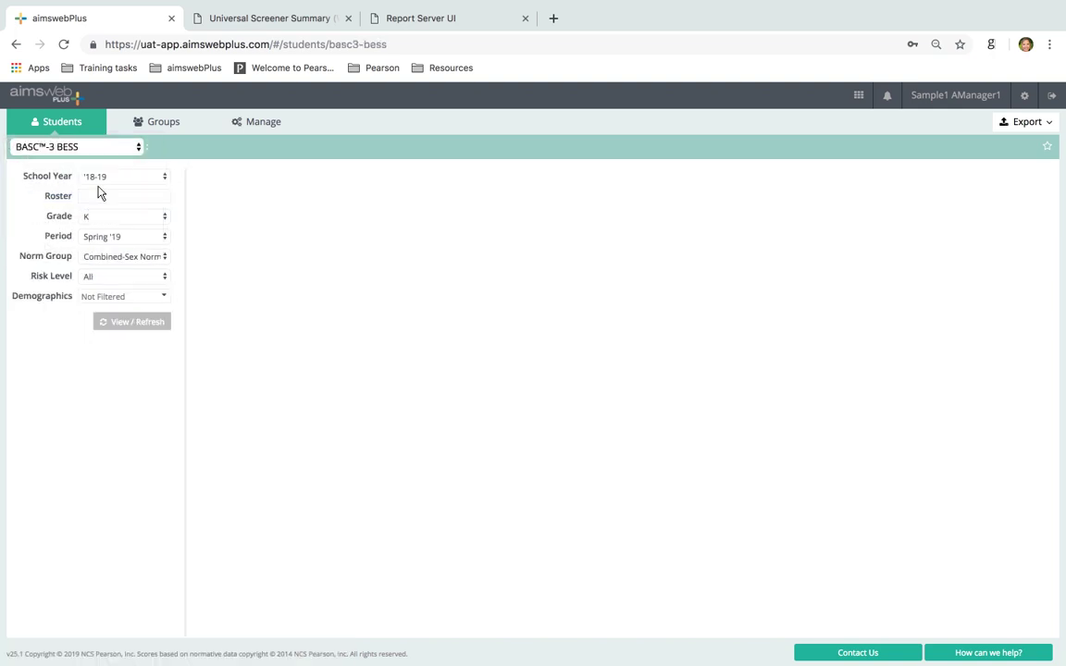
pyautogui.click(86, 196)
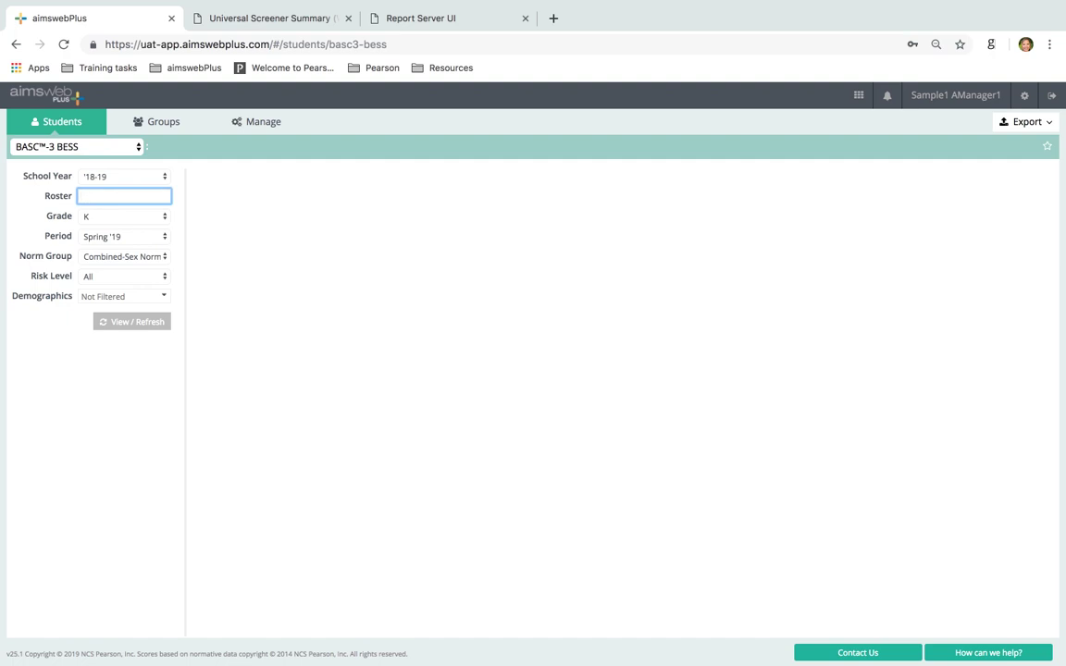
pyautogui.write('class')
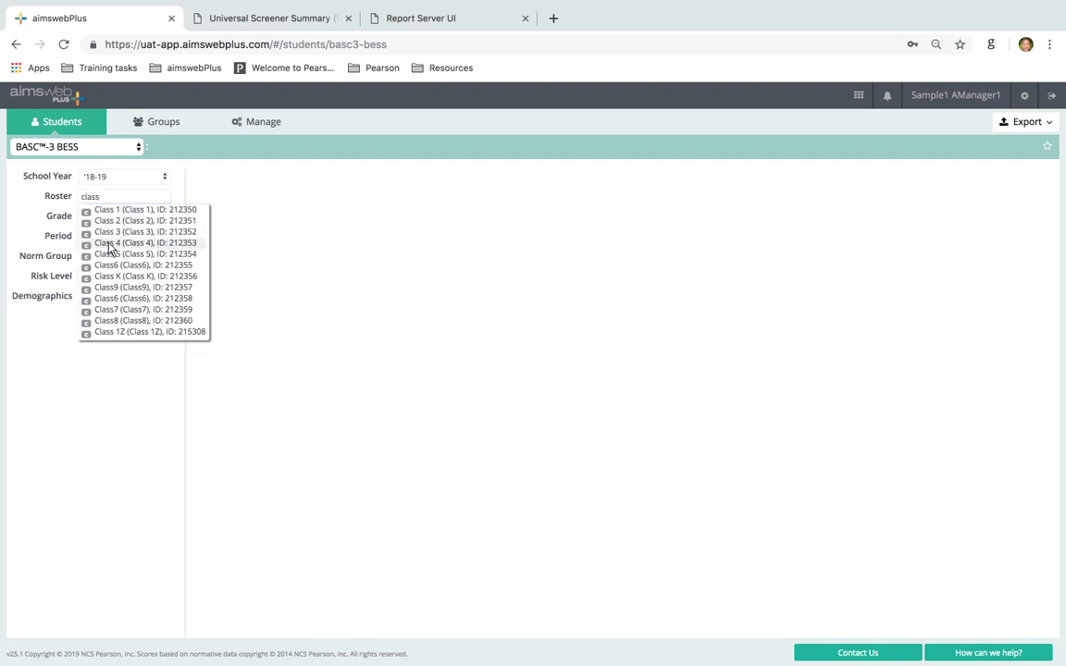
pyautogui.click(108, 244)
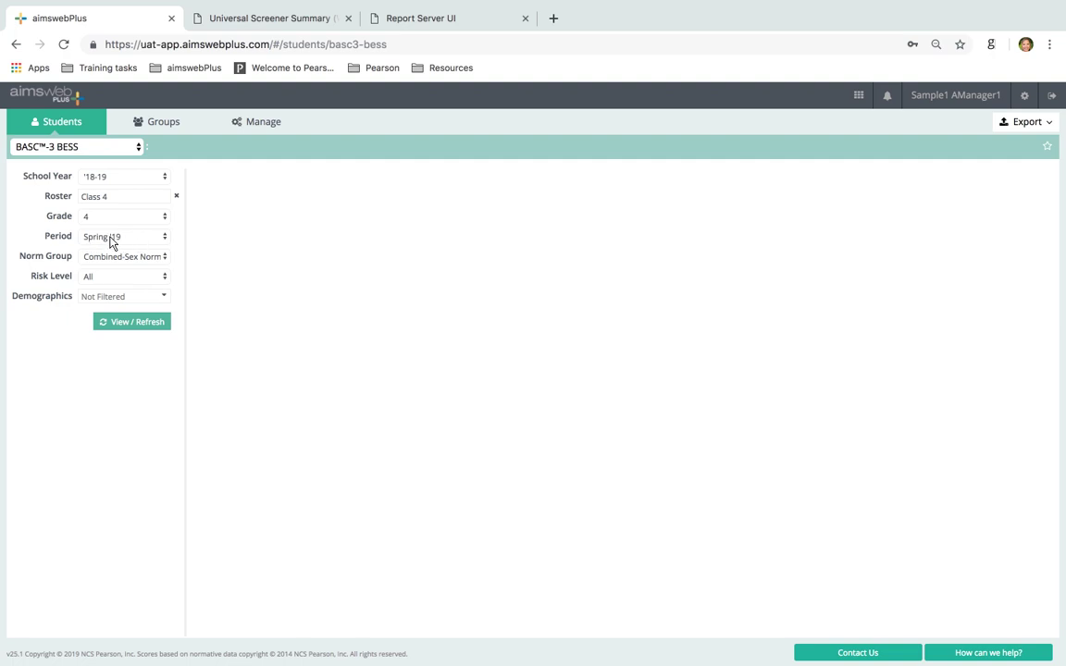
pyautogui.click(110, 240)
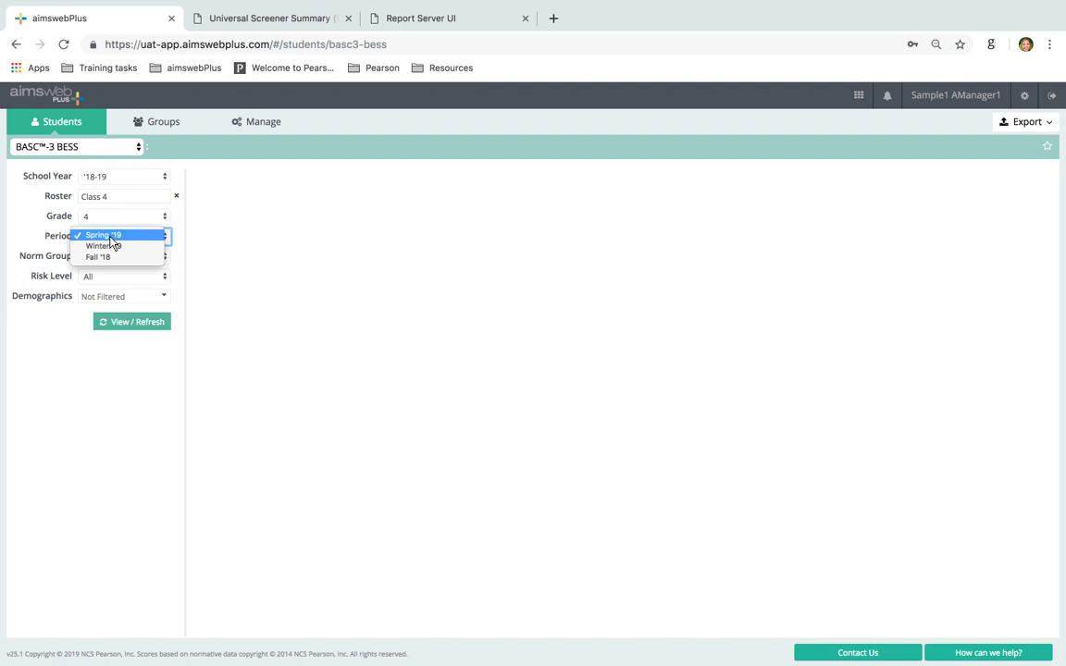
pyautogui.click(118, 237)
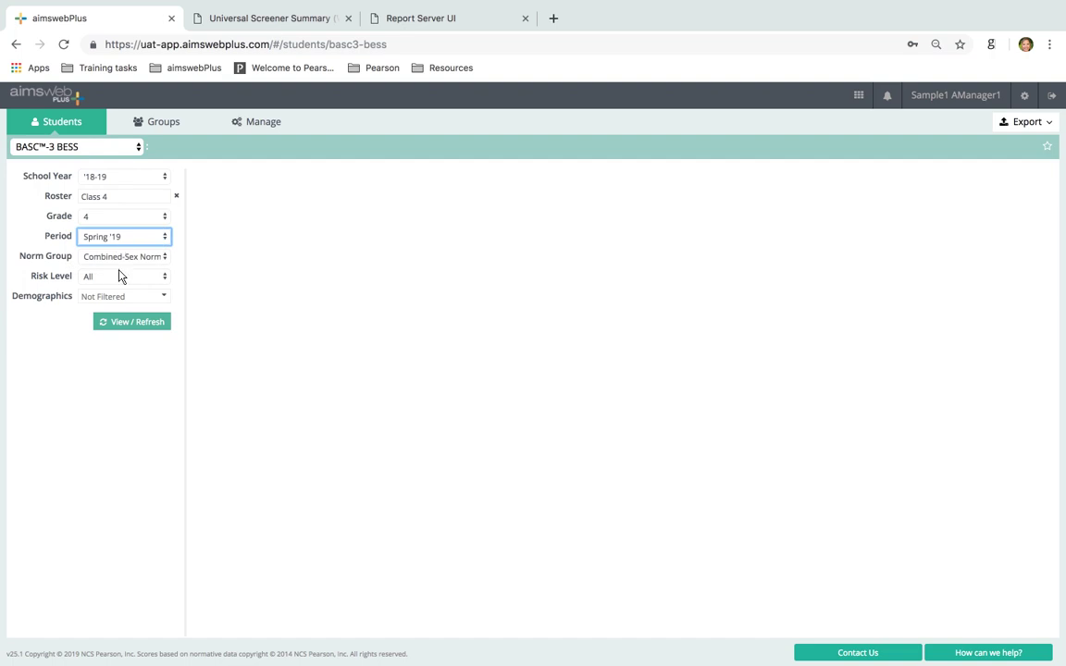
pyautogui.click(133, 323)
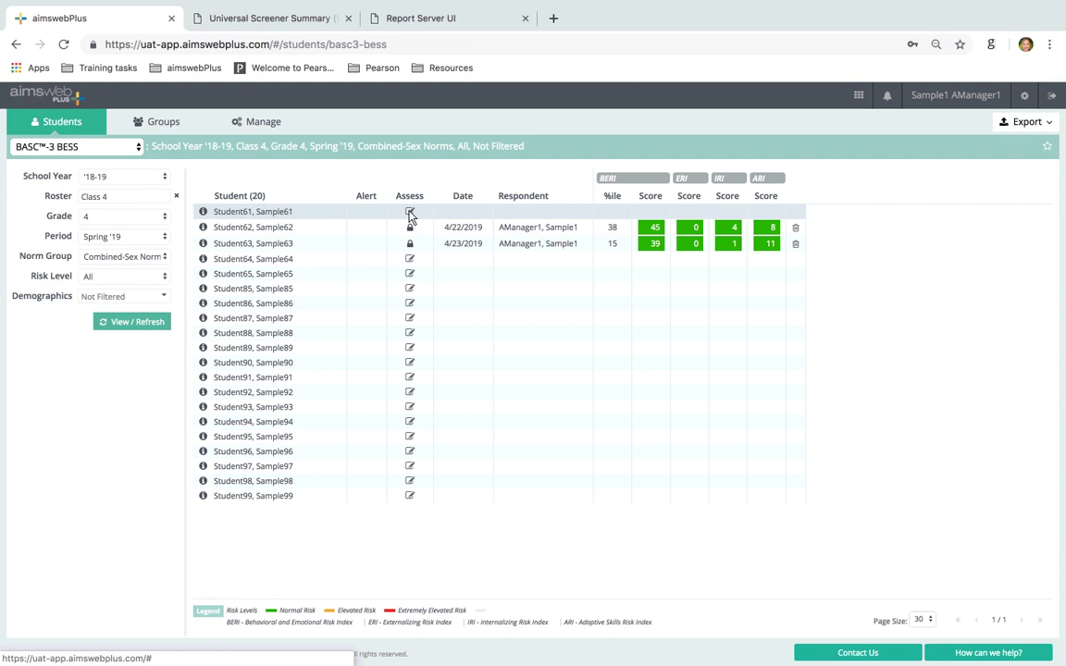
# Open Student61's BESS screener form in Review360
pyautogui.click(411, 214)
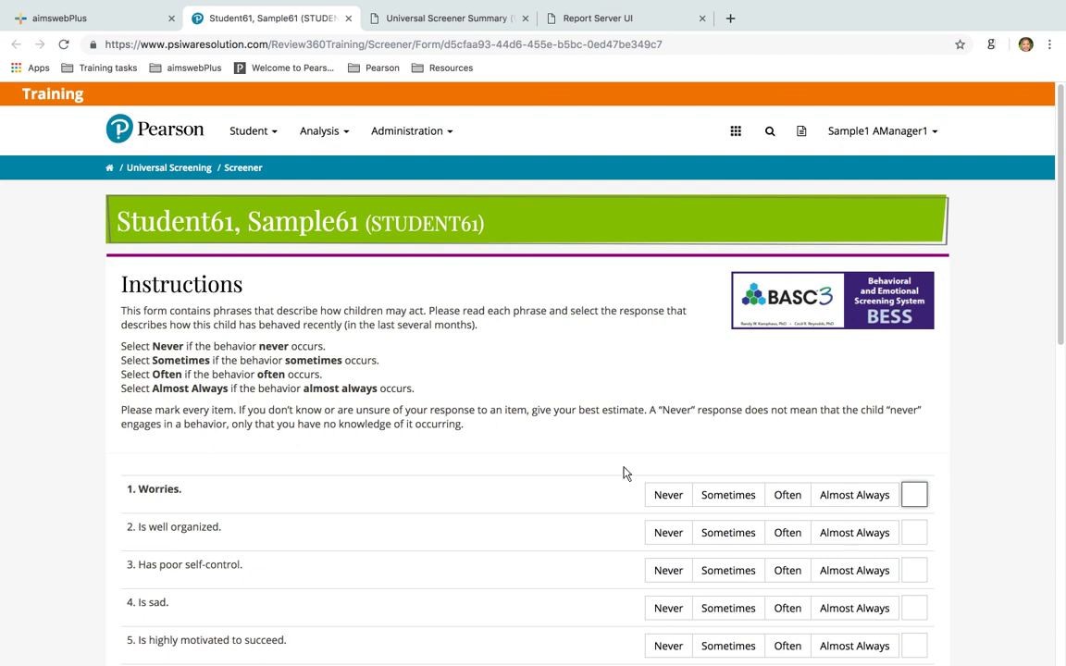
pyautogui.scroll(-7, 830, 483)
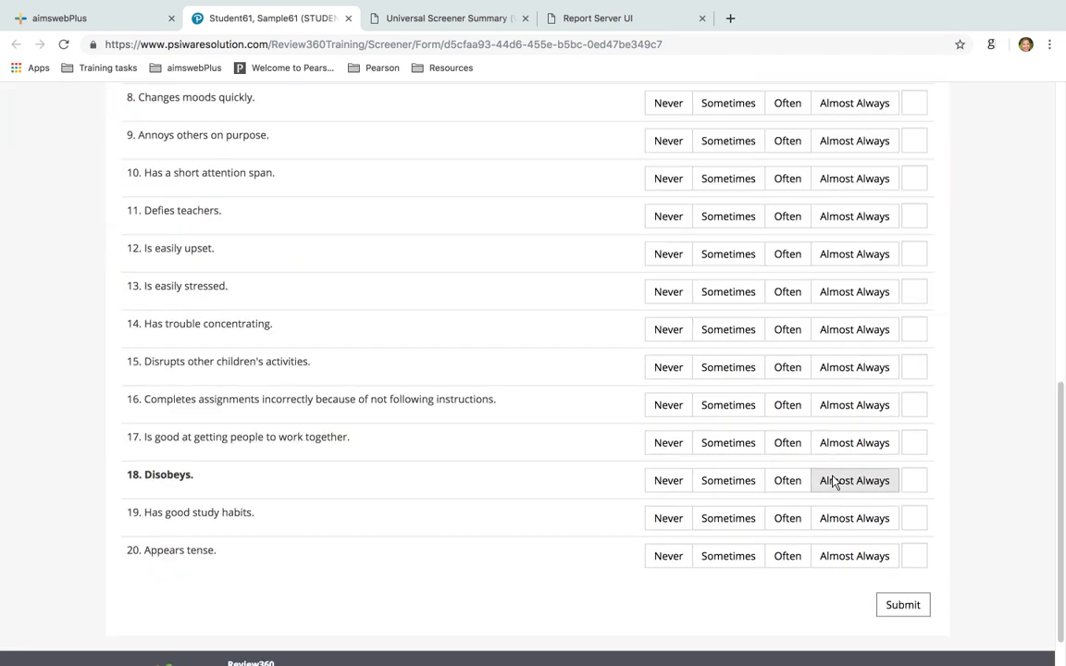
pyautogui.scroll(7, 833, 482)
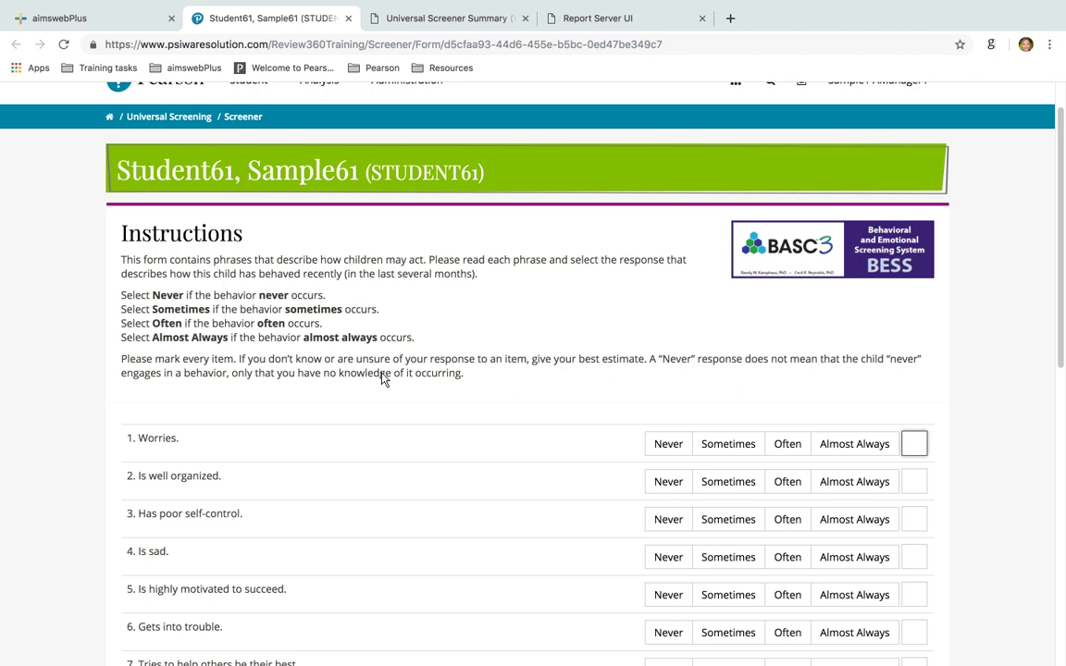
# Rate the first five screener items 3, 2, 3, 2 and 1
pyautogui.write('3')
pyautogui.press('Tab')
pyautogui.write('2')
pyautogui.press('Tab')
pyautogui.write('3')
pyautogui.press('Tab')
pyautogui.write('2')
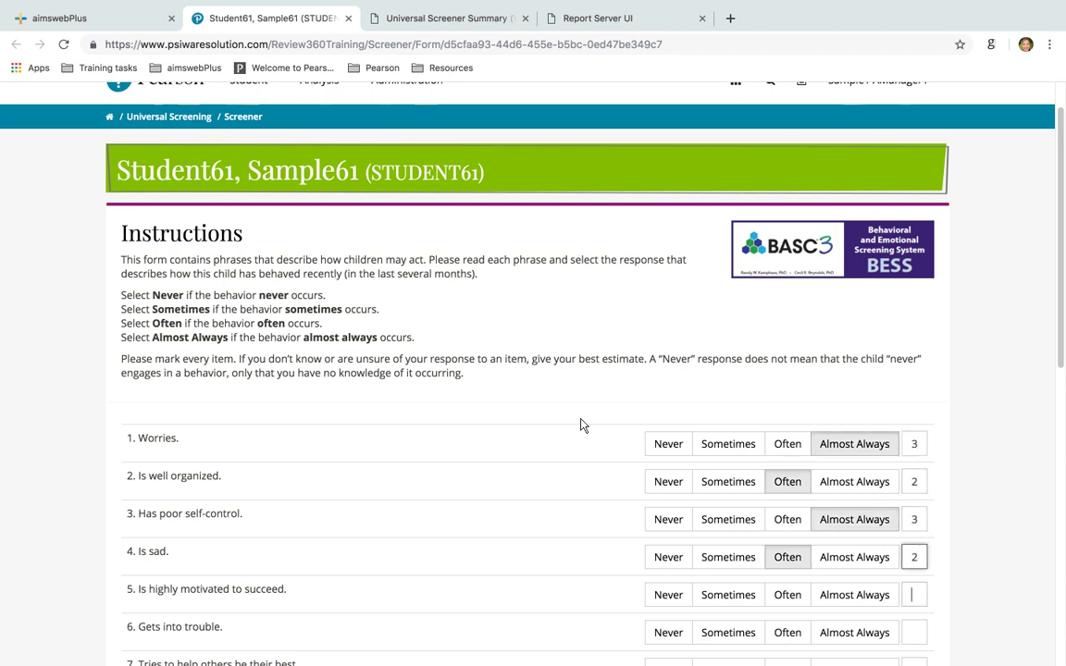
pyautogui.press('Tab')
# Rate items 6 through 12 as 2, 1, 2, 1, 2, 1, 2
pyautogui.press('Tab')
pyautogui.write('2')
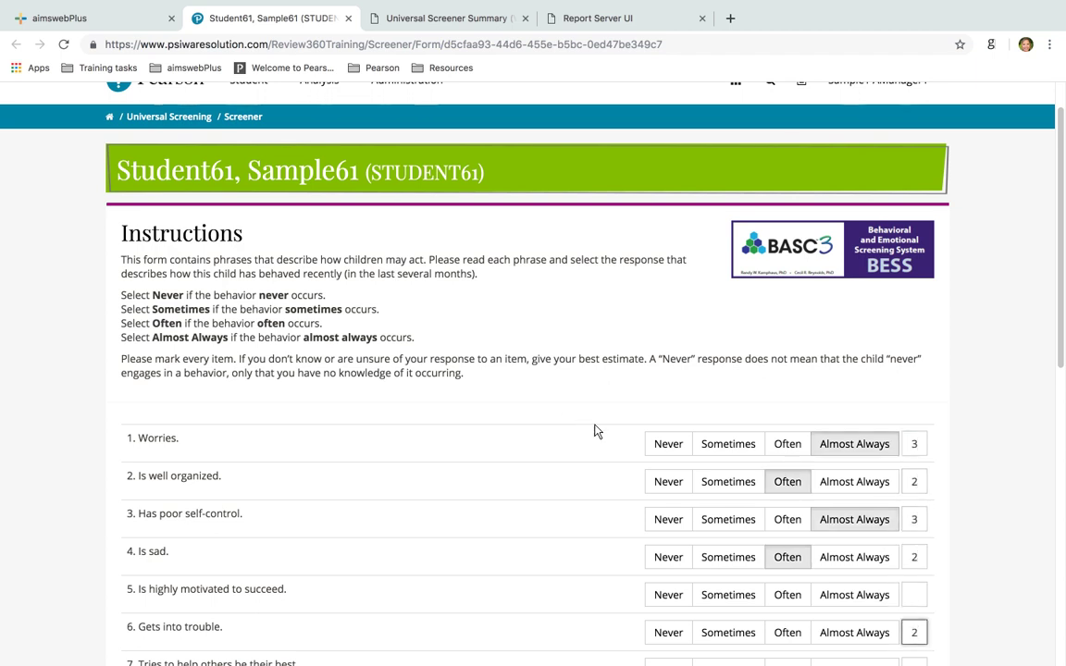
pyautogui.click(916, 595)
pyautogui.write('1')
pyautogui.press('Tab')
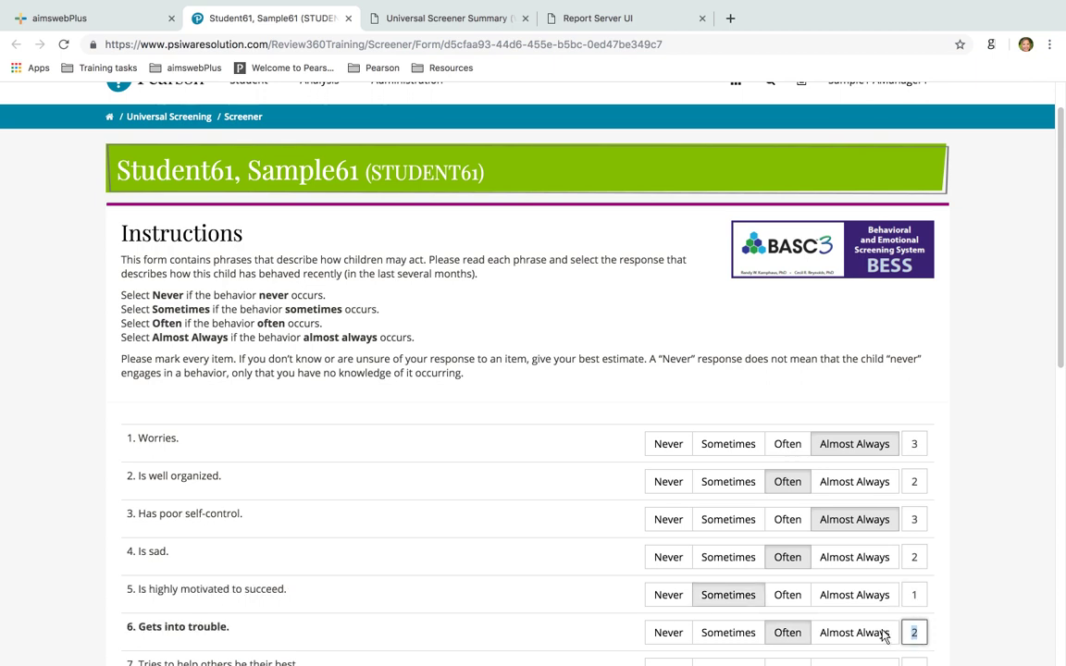
pyautogui.press('Tab')
pyautogui.write('2')
pyautogui.press('Tab')
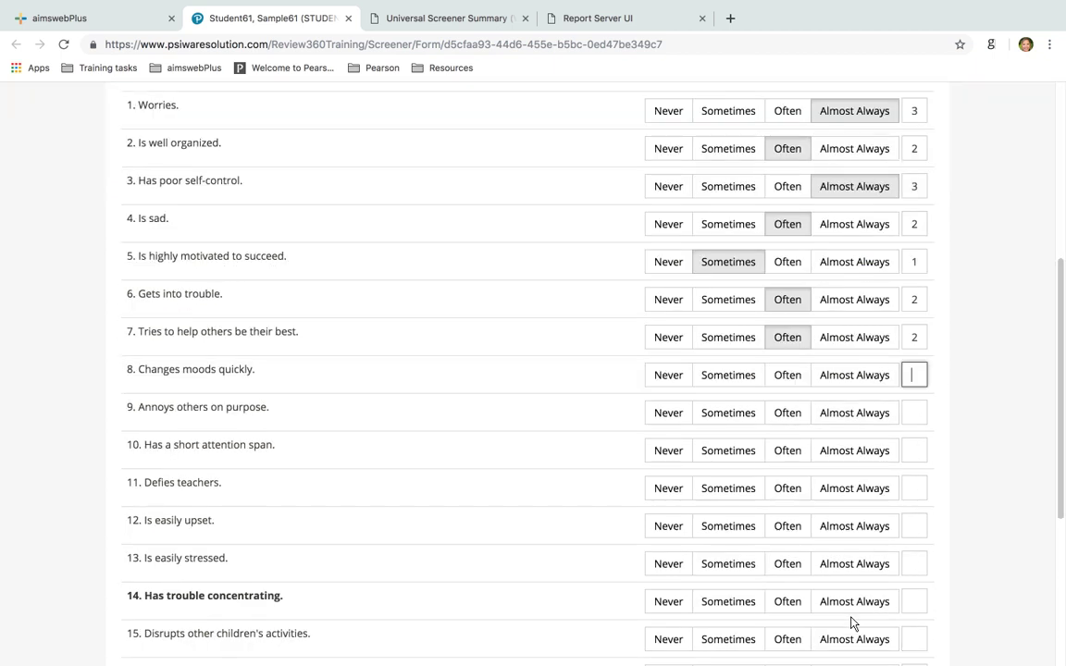
pyautogui.write('1')
pyautogui.press('Tab')
pyautogui.write('2')
pyautogui.press('Tab')
pyautogui.write('1')
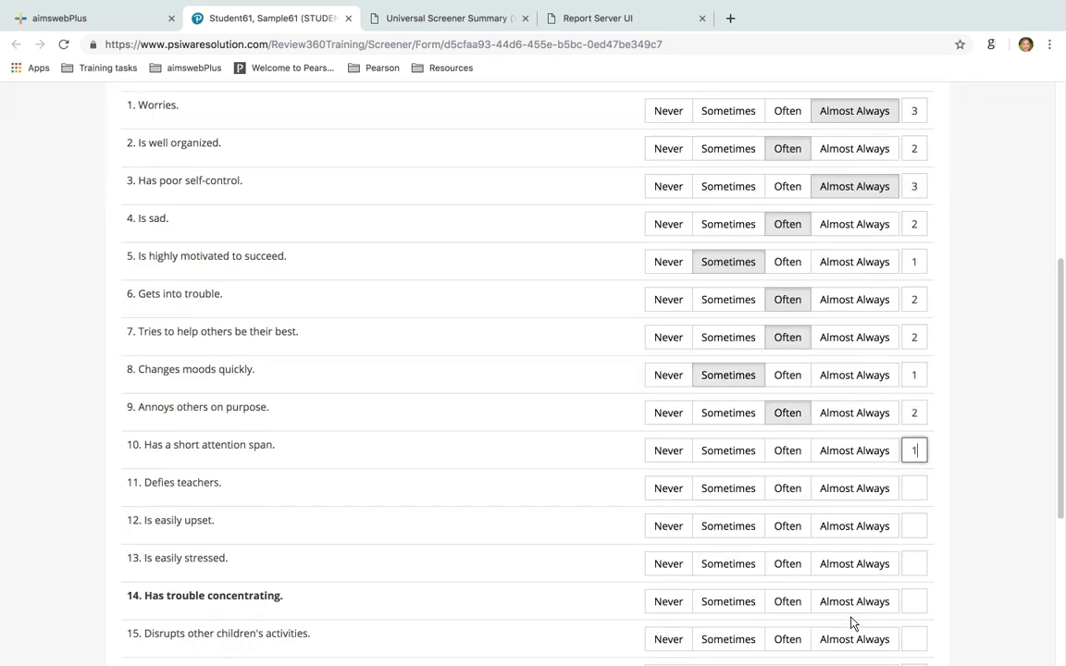
pyautogui.press('Tab')
pyautogui.write('2')
pyautogui.press('Tab')
pyautogui.write('1')
pyautogui.press('Tab')
pyautogui.write('2')
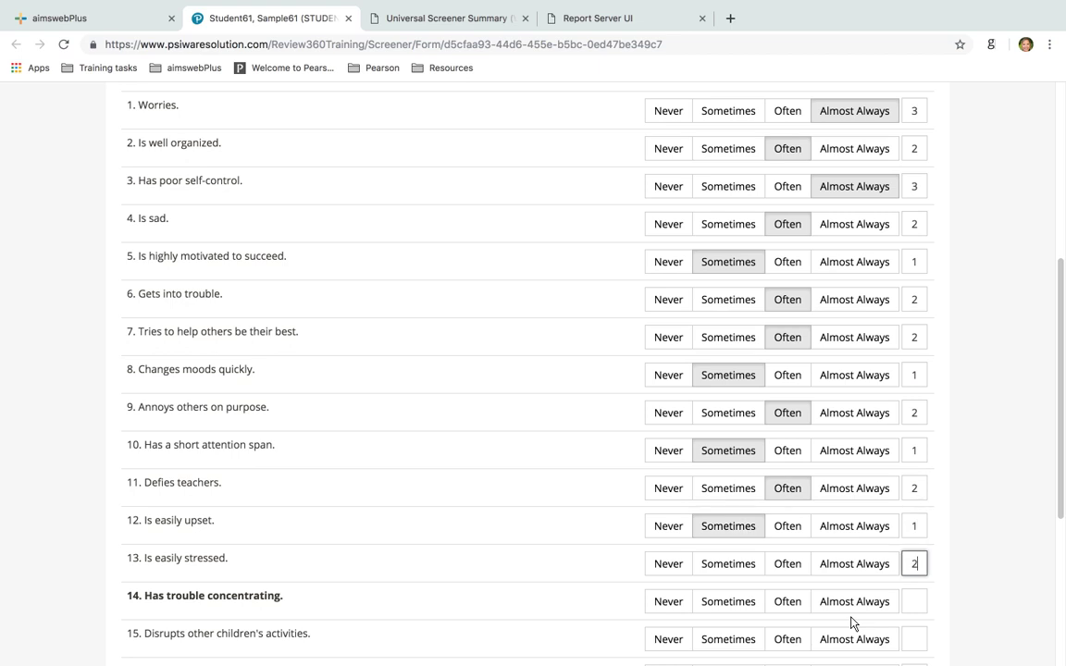
# Rate items 13 through 19 as 3, 3, 3, 3, 3, 1, 1 and submit the screener
pyautogui.press('Tab')
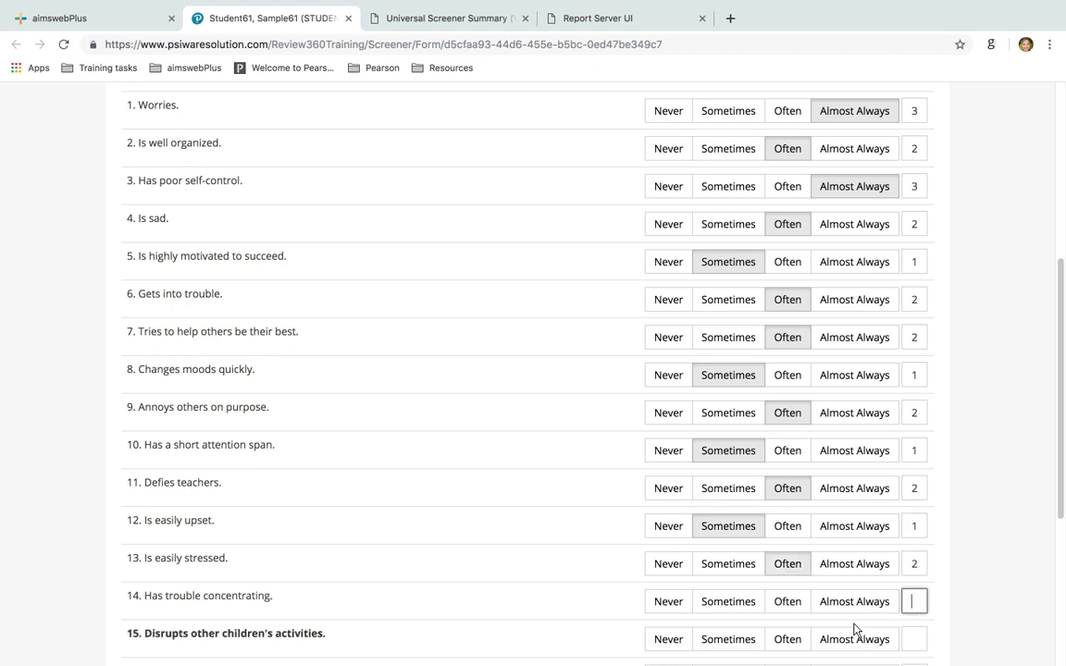
pyautogui.write('3')
pyautogui.press('Tab')
pyautogui.write('3')
pyautogui.press('Tab')
pyautogui.write('3')
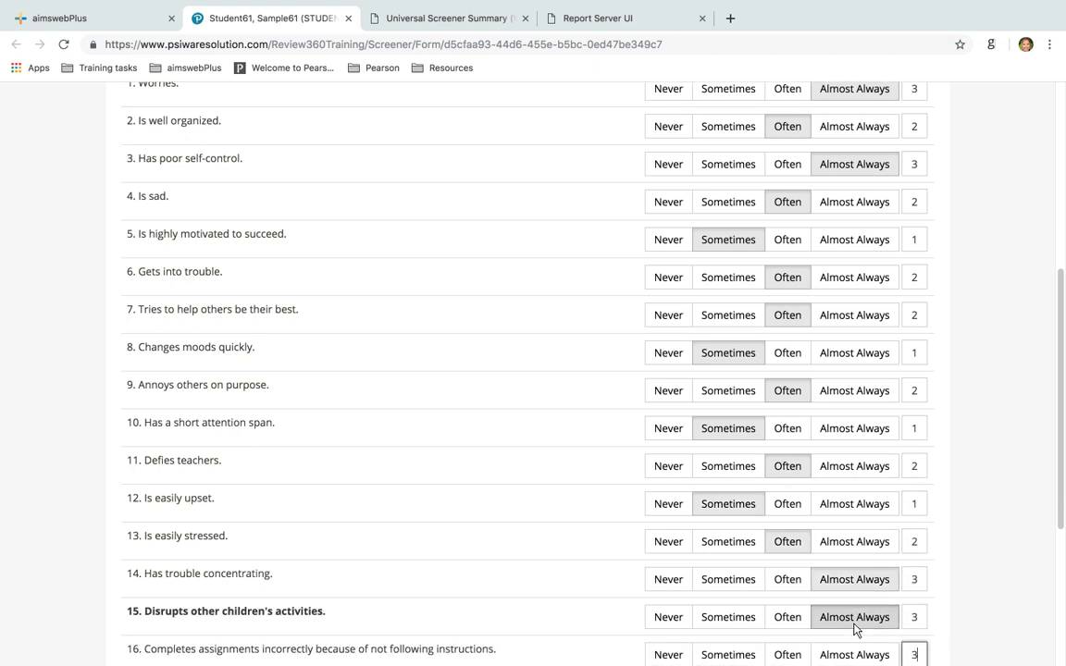
pyautogui.press('Tab')
pyautogui.write('3')
pyautogui.press('Tab')
pyautogui.write('3')
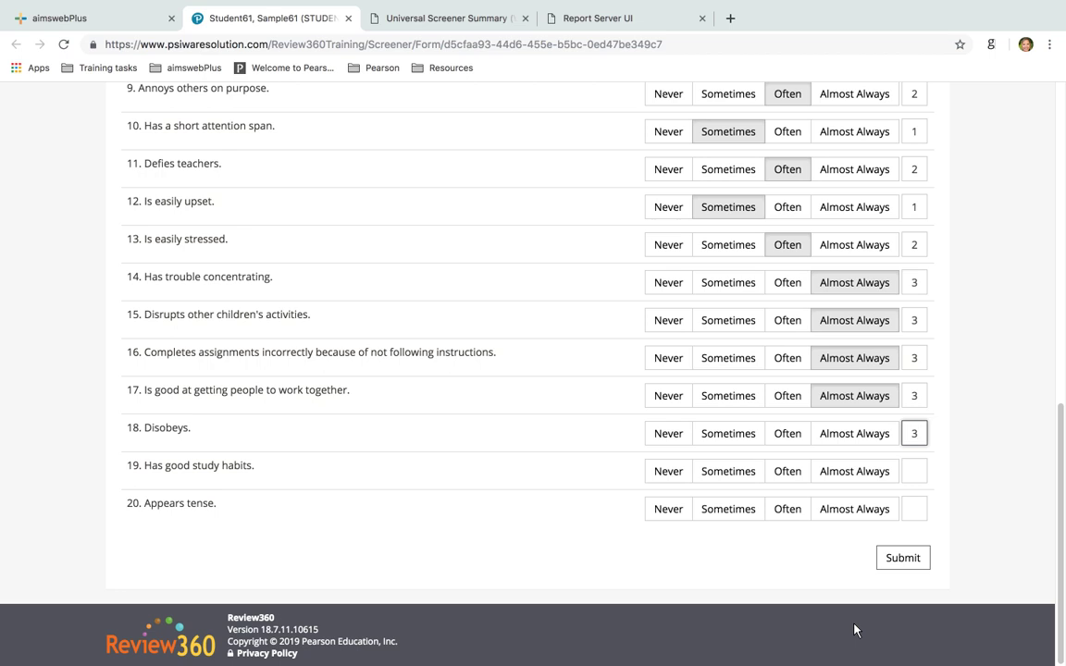
pyautogui.press('Tab')
pyautogui.write('1')
pyautogui.press('Tab')
pyautogui.write('1')
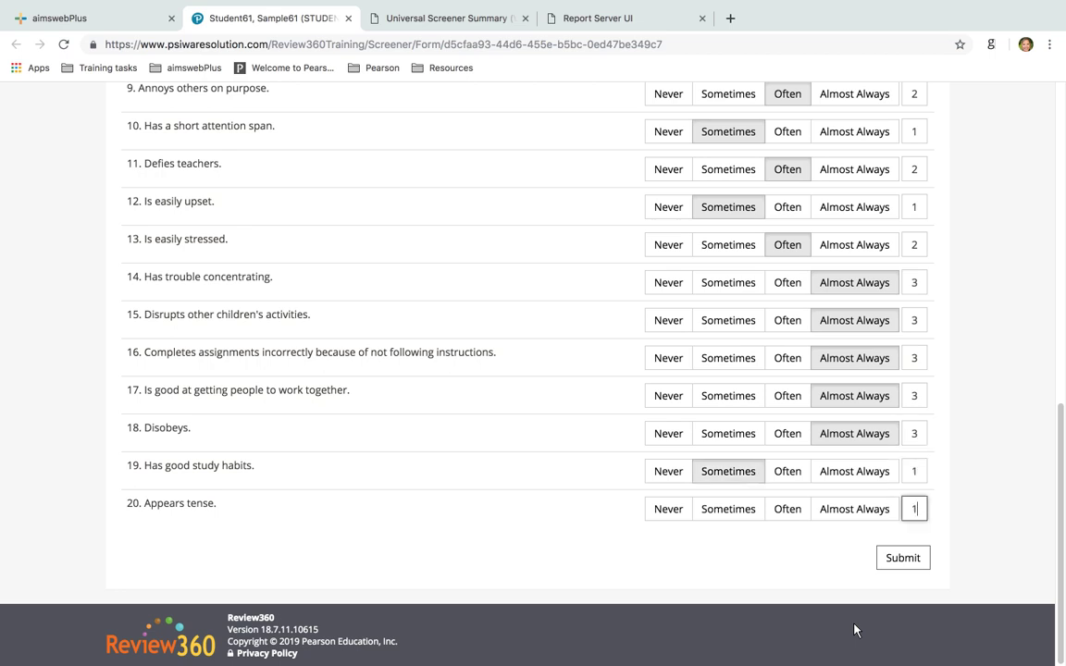
pyautogui.click(902, 560)
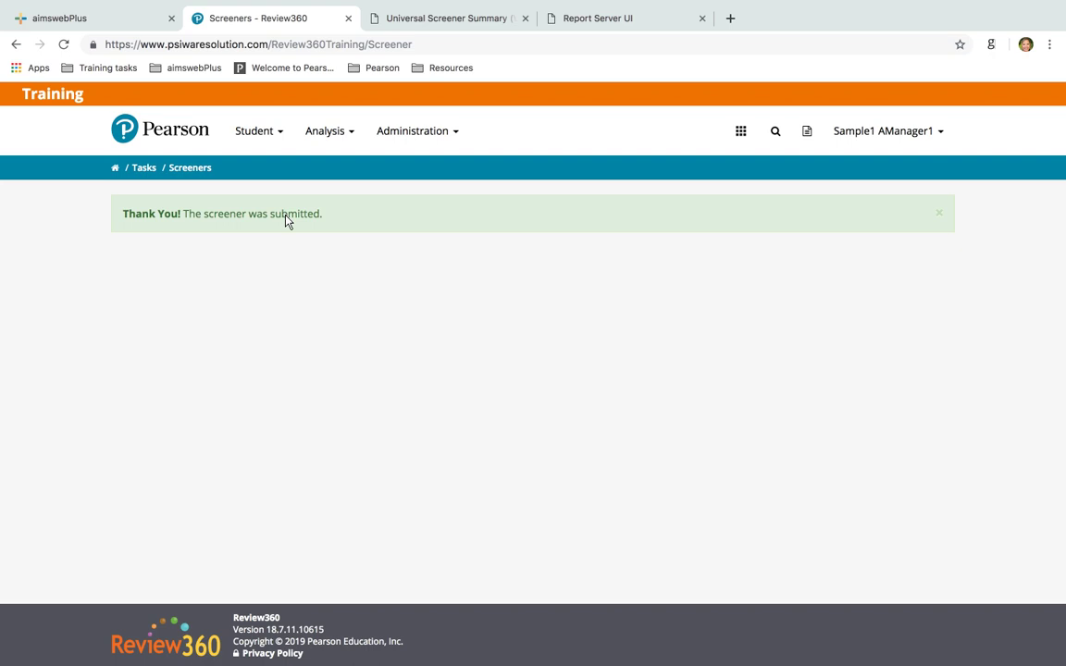
# Close the Review360 tab and read the risk level legend on the aimswebPlus results page
pyautogui.click(348, 19)
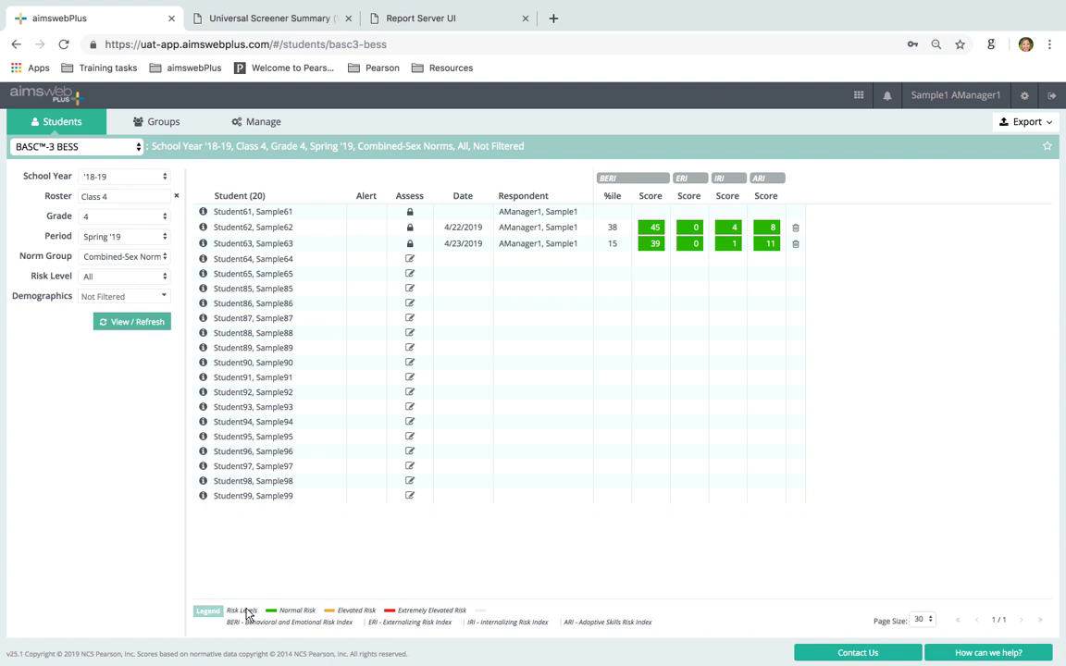
pyautogui.moveTo(227, 615); pyautogui.dragTo(497, 613)
pyautogui.click(497, 612)
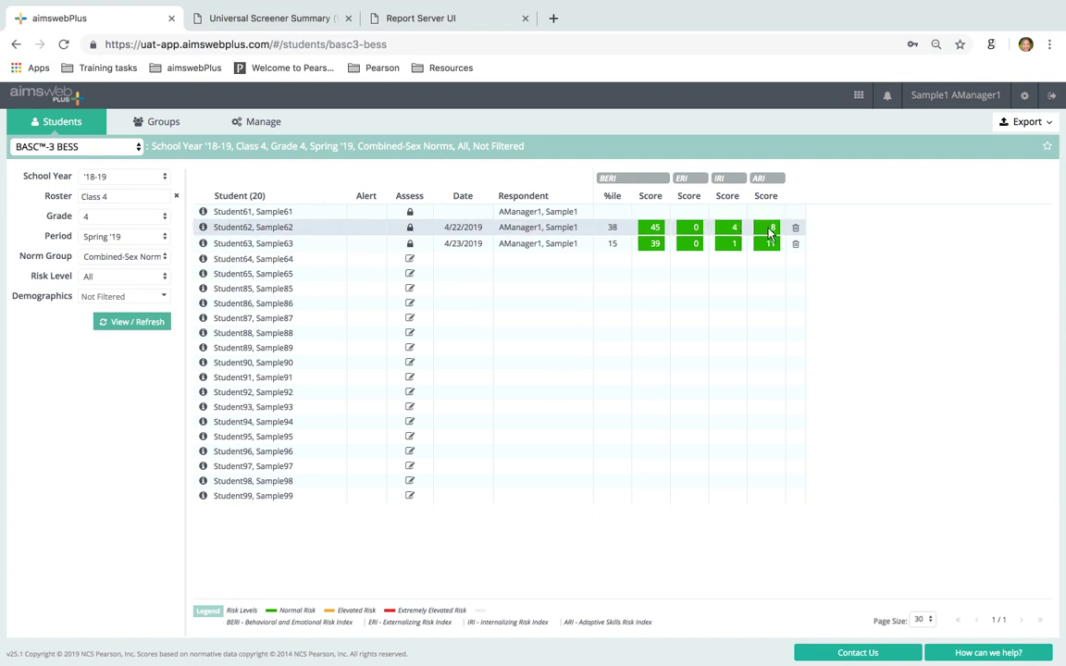
# Change the period to Winter '19 and refresh the Class 4 results table
pyautogui.click(88, 238)
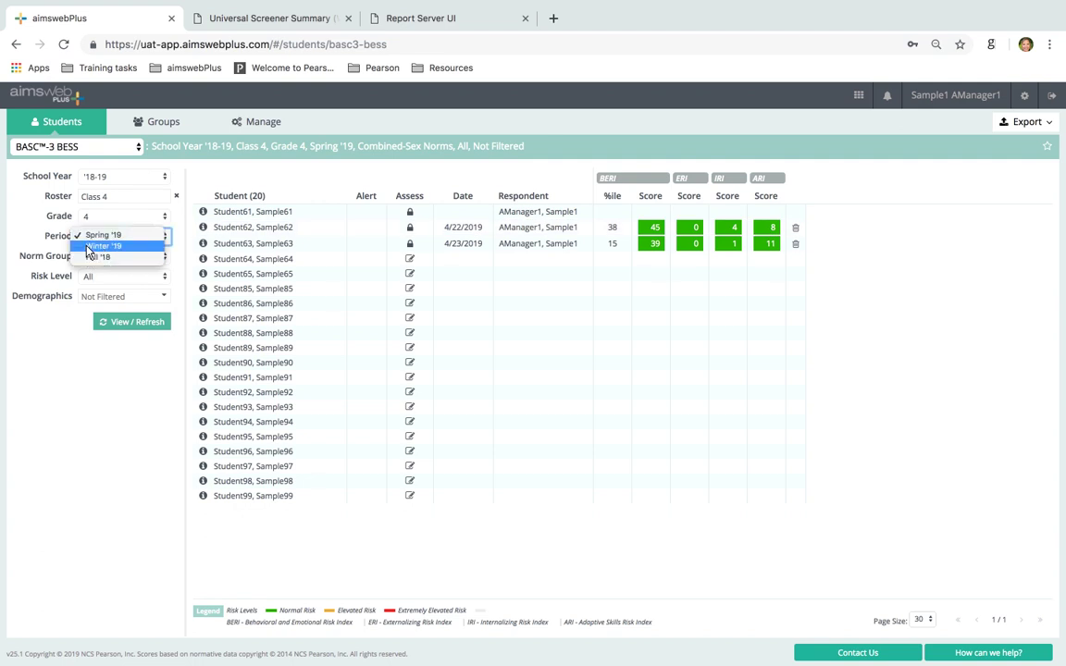
pyautogui.click(97, 246)
pyautogui.click(124, 323)
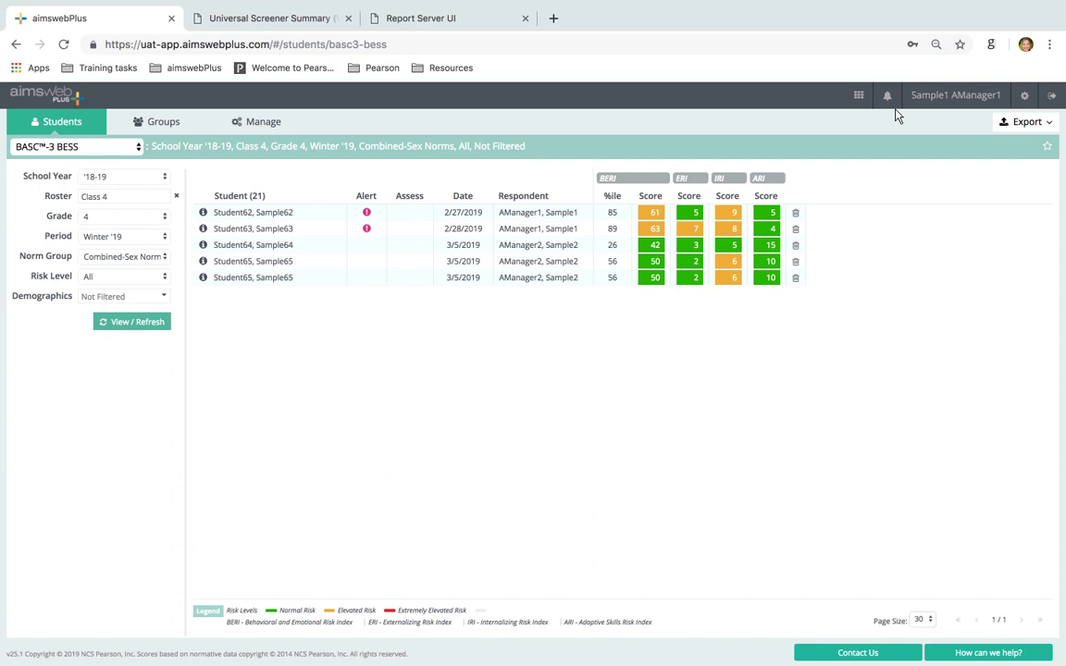
# Export the BASC™-3 BESS Results report and confirm the export
pyautogui.click(1028, 127)
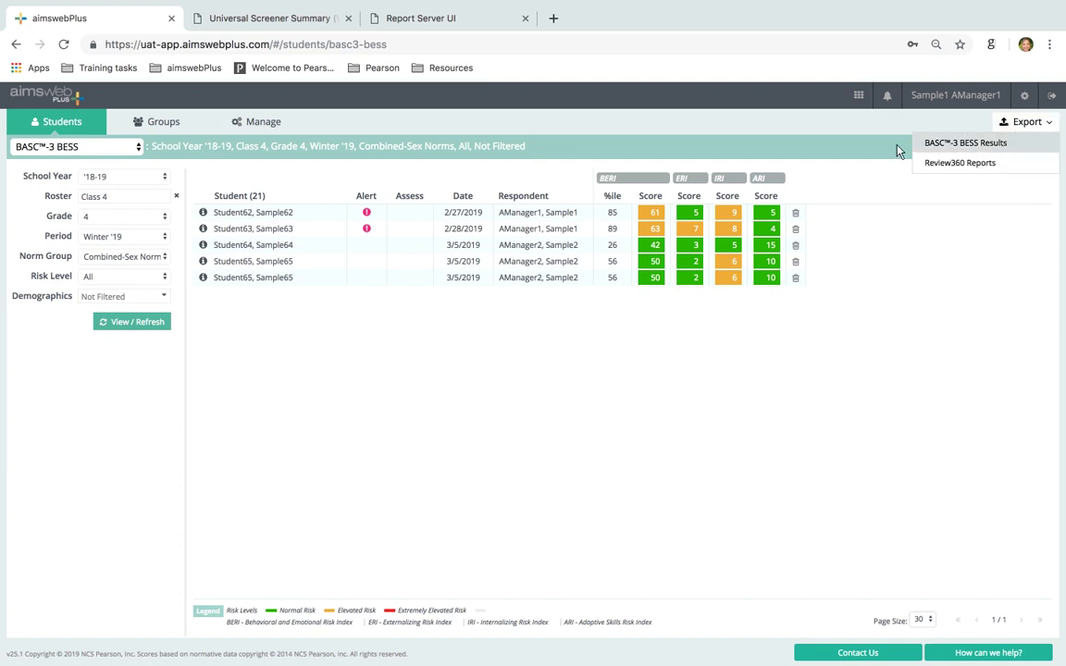
pyautogui.click(967, 143)
pyautogui.click(626, 405)
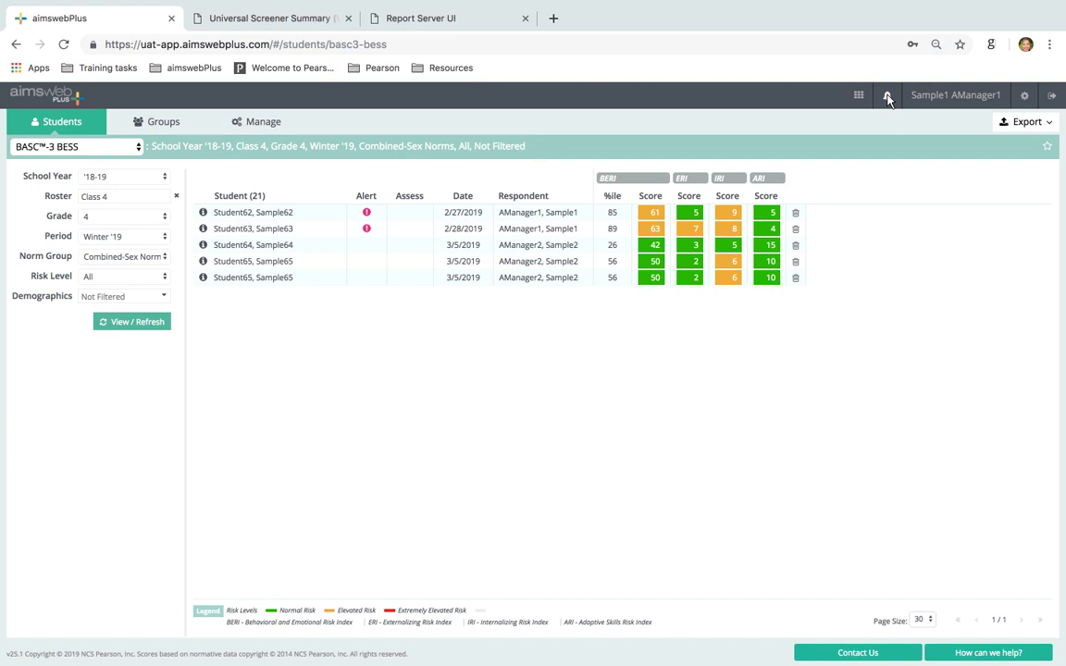
# Download the finished report from the notifications and open the class report PDF
pyautogui.click(888, 96)
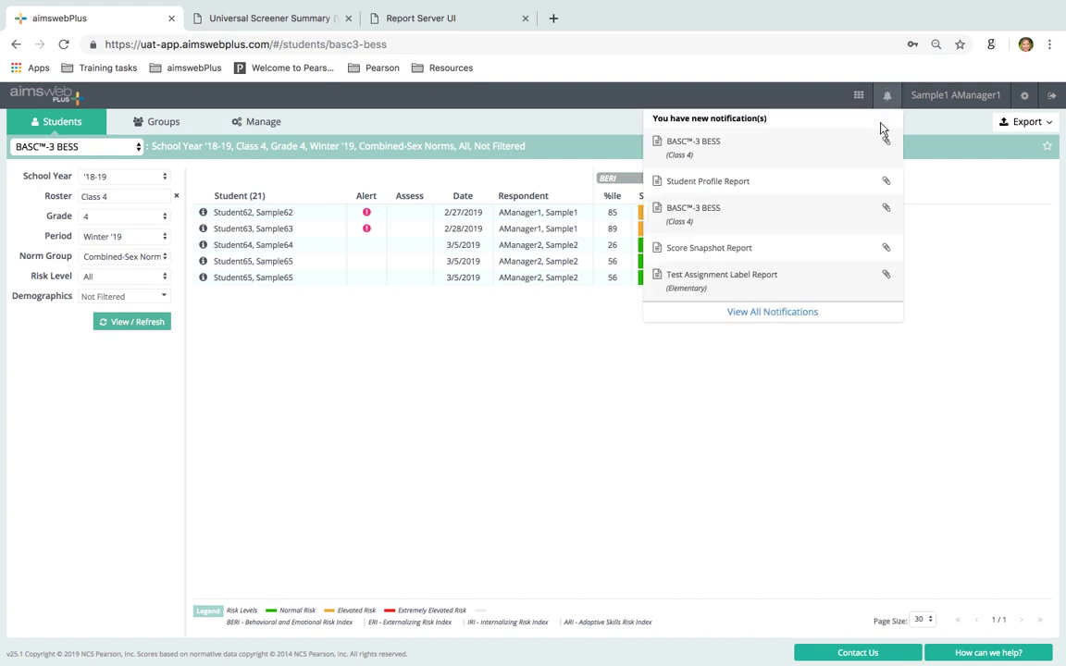
pyautogui.click(886, 141)
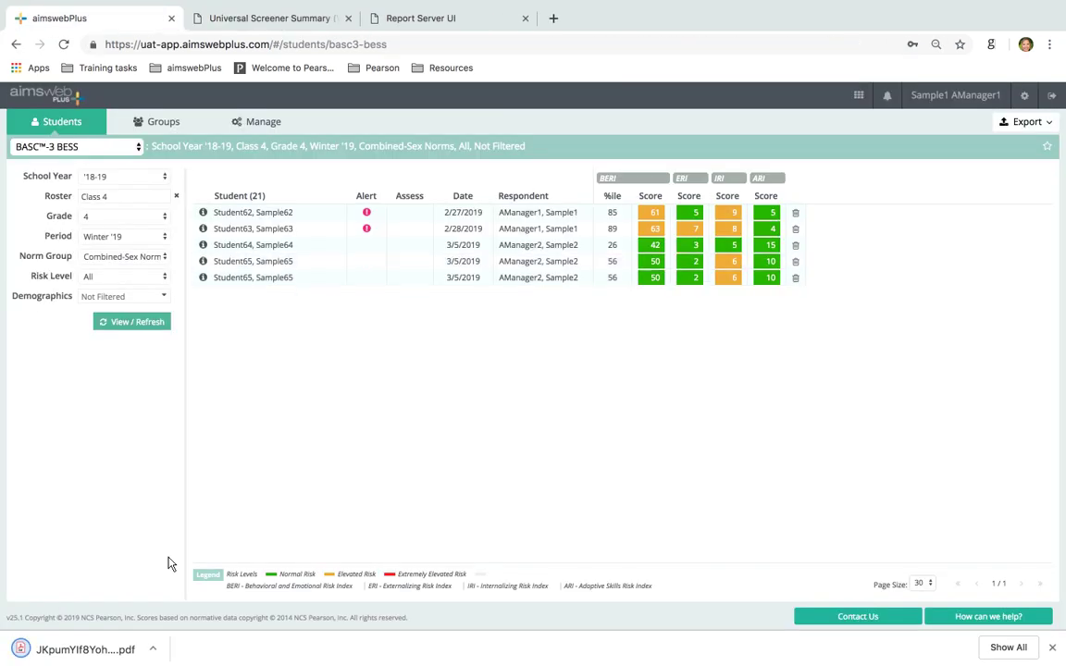
pyautogui.click(85, 651)
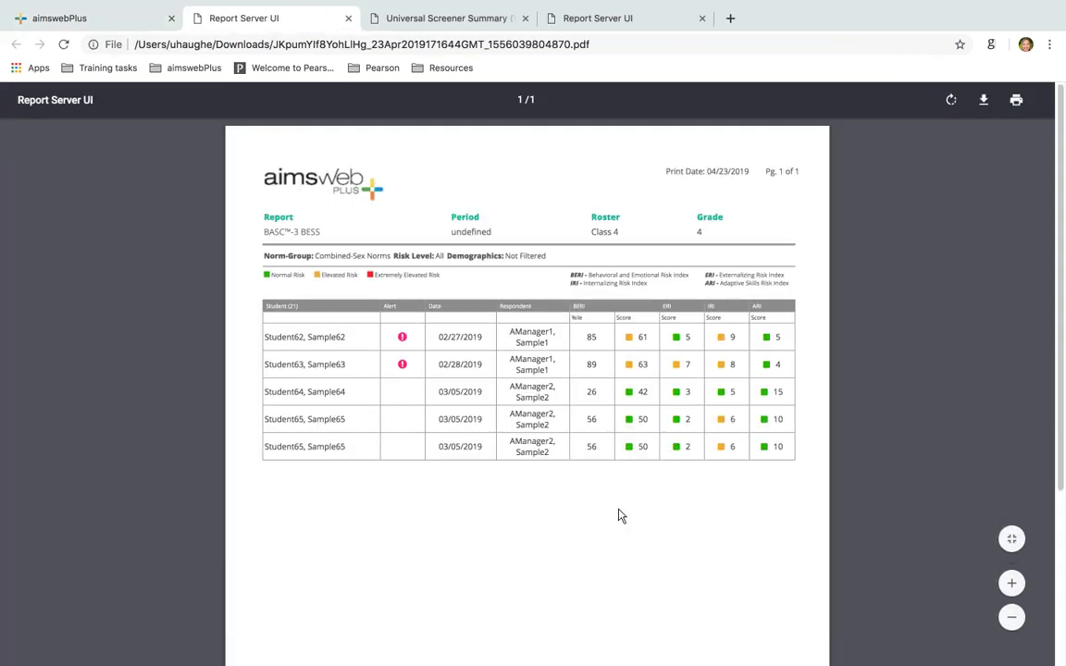
# Scroll to the top of the class report PDF and switch back to the aimswebPlus tab
pyautogui.scroll(2, 620, 516)
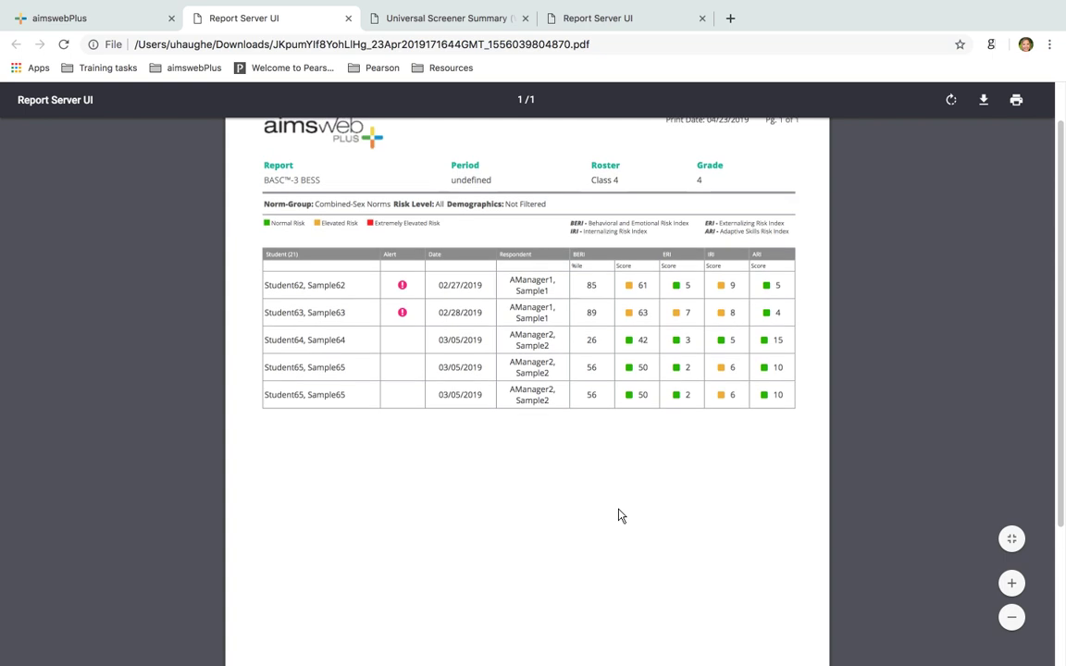
pyautogui.click(53, 18)
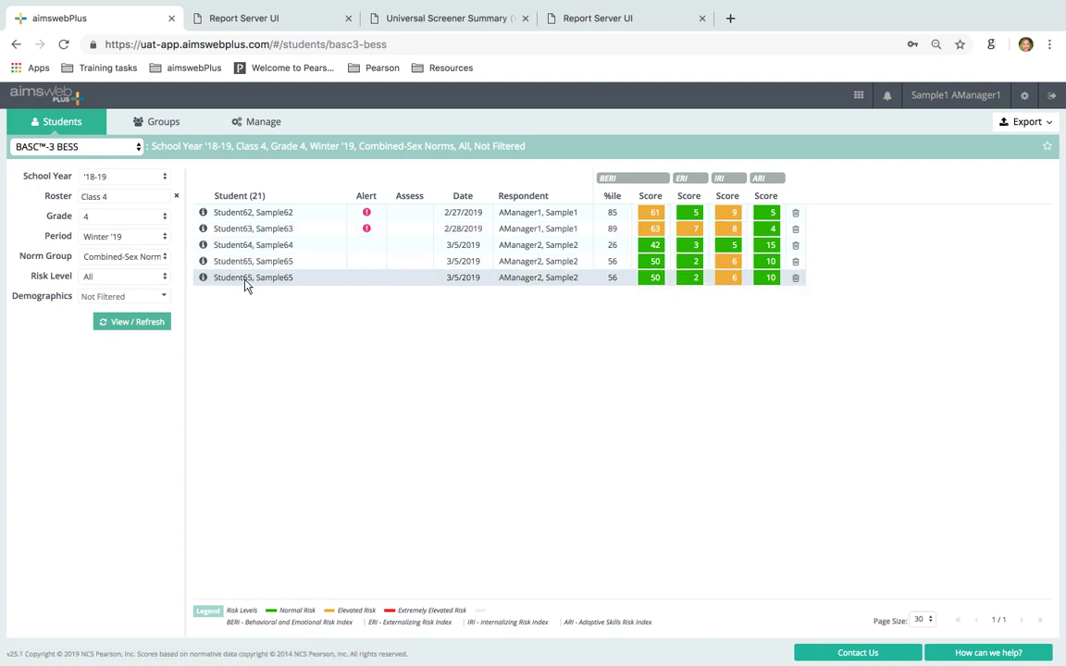
# Open Student63's profile, load its scores, and scroll to the BASC™-3 BESS section
pyautogui.click(205, 232)
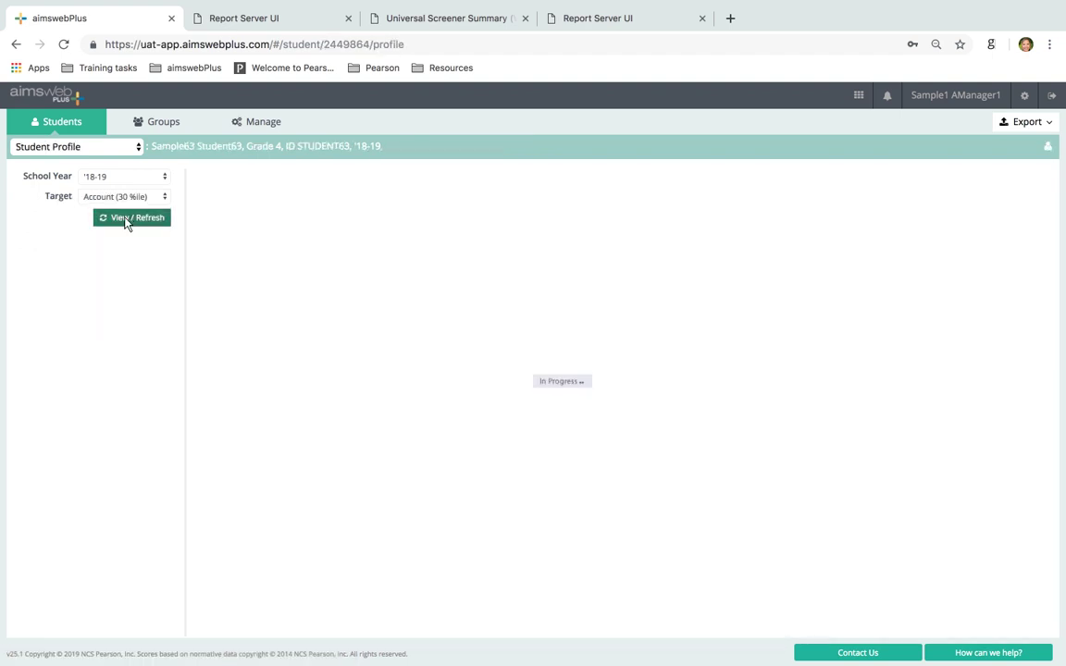
pyautogui.click(126, 222)
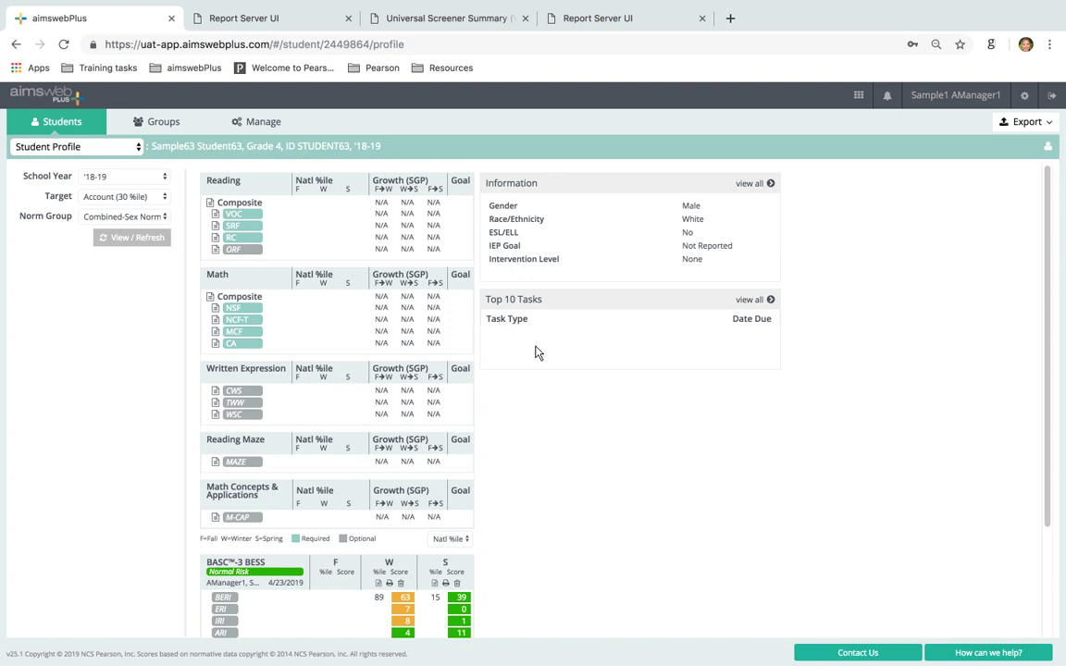
pyautogui.scroll(-3, 537, 352)
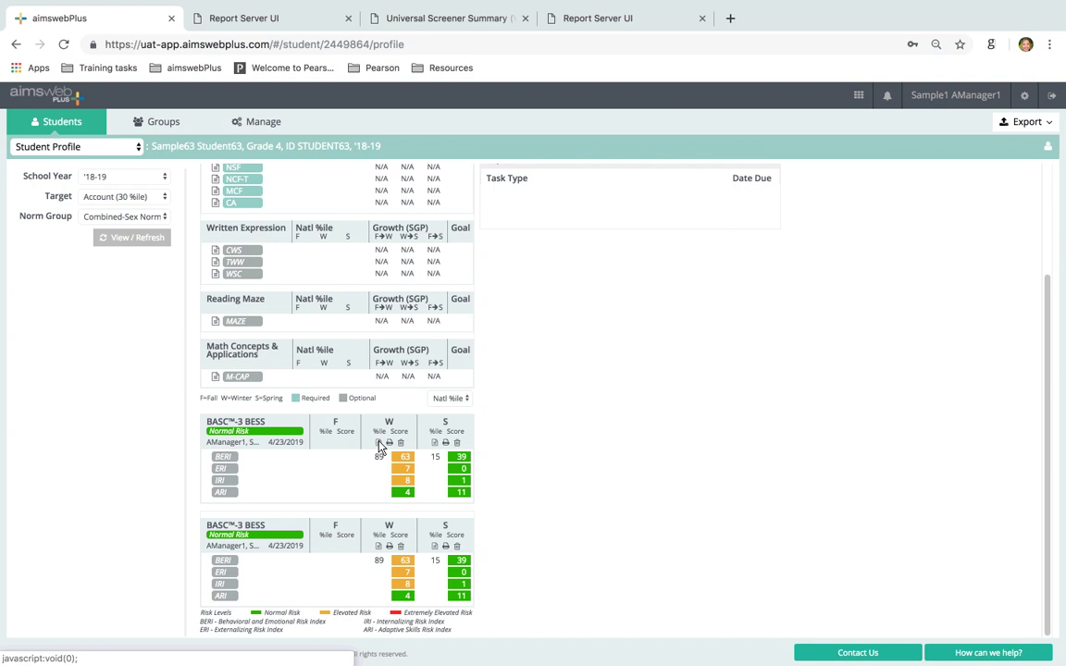
# Open Student63's Winter BESS form details in Review360 and scroll through them
pyautogui.click(378, 444)
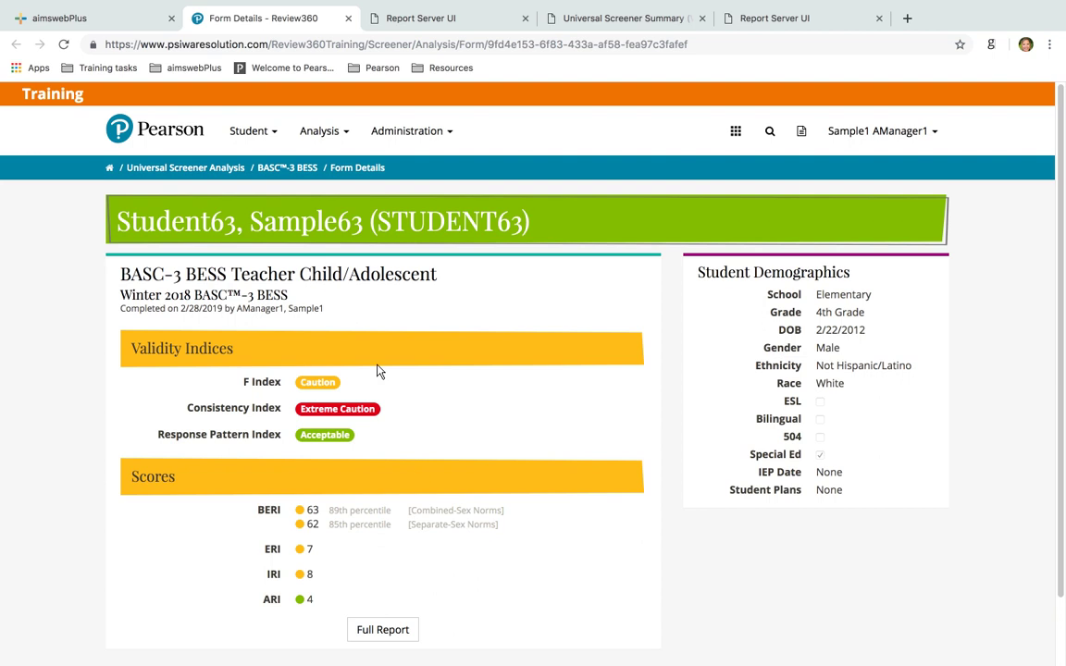
pyautogui.scroll(-1, 428, 410)
pyautogui.scroll(-2, 429, 410)
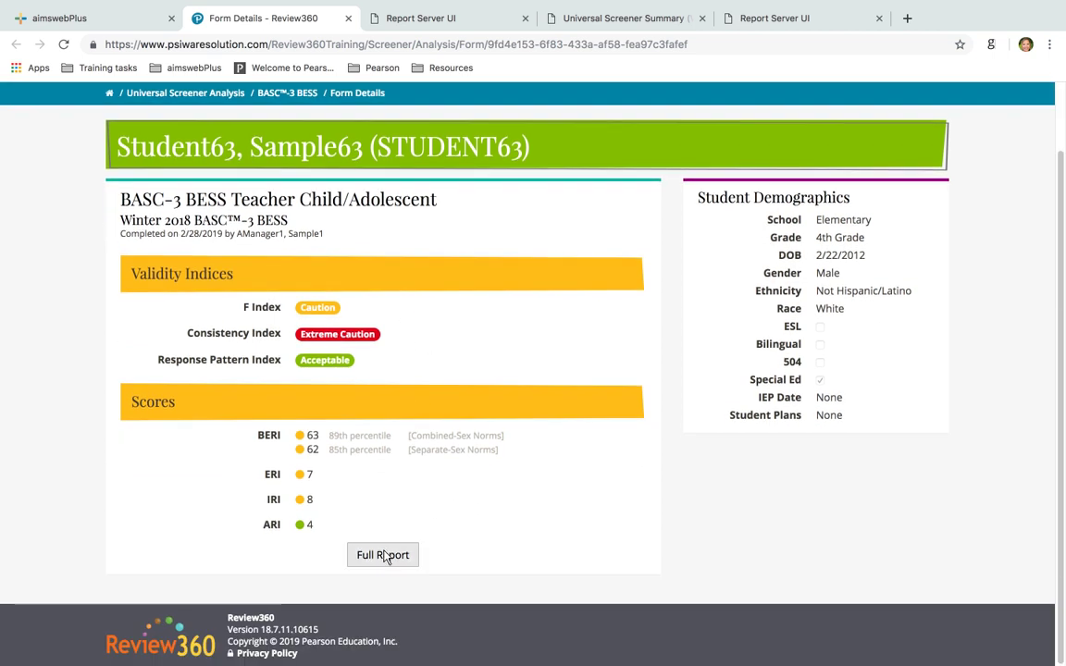
# Read through the full BESS report, close it, and return to the aimswebPlus profile
pyautogui.click(385, 555)
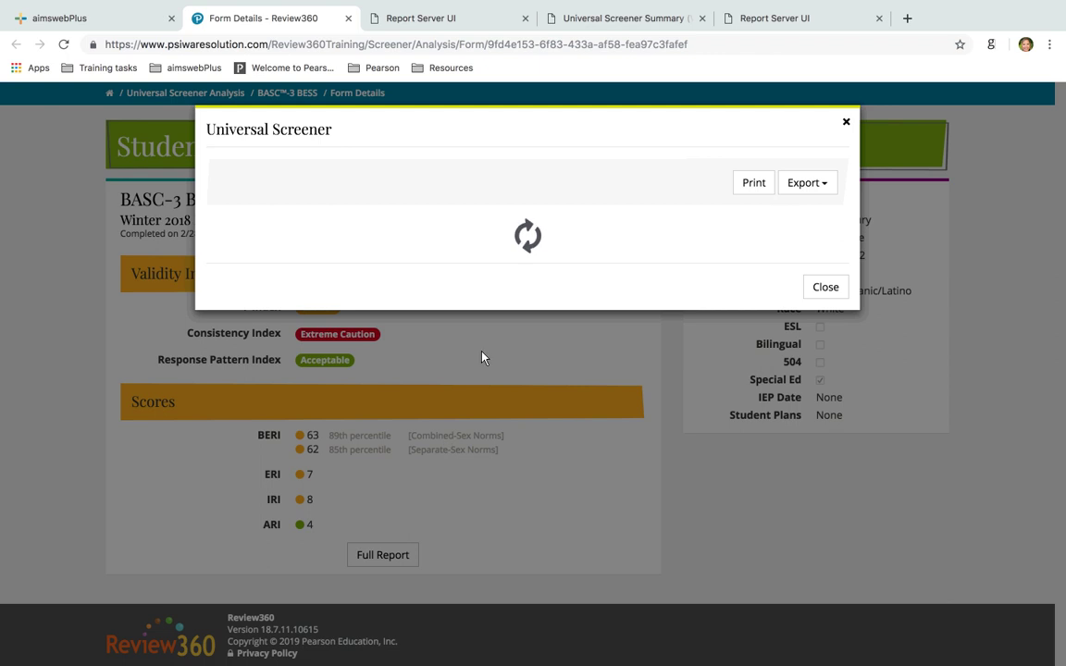
pyautogui.scroll(-4, 444, 324)
pyautogui.scroll(-3, 454, 335)
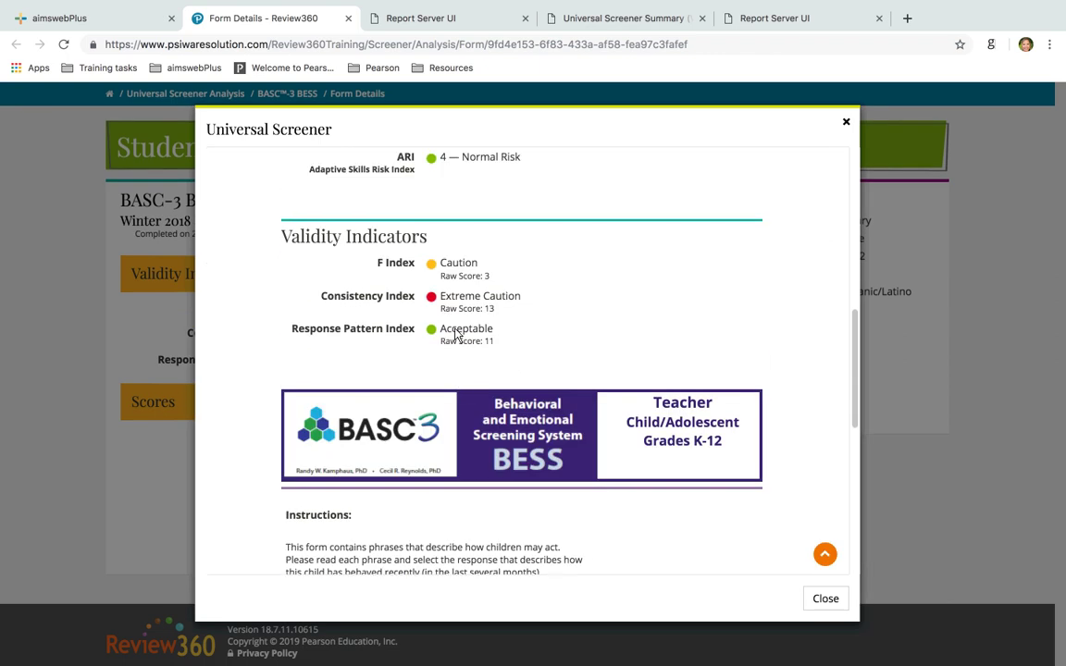
pyautogui.scroll(8, 455, 336)
pyautogui.scroll(-5, 455, 336)
pyautogui.scroll(-10, 455, 335)
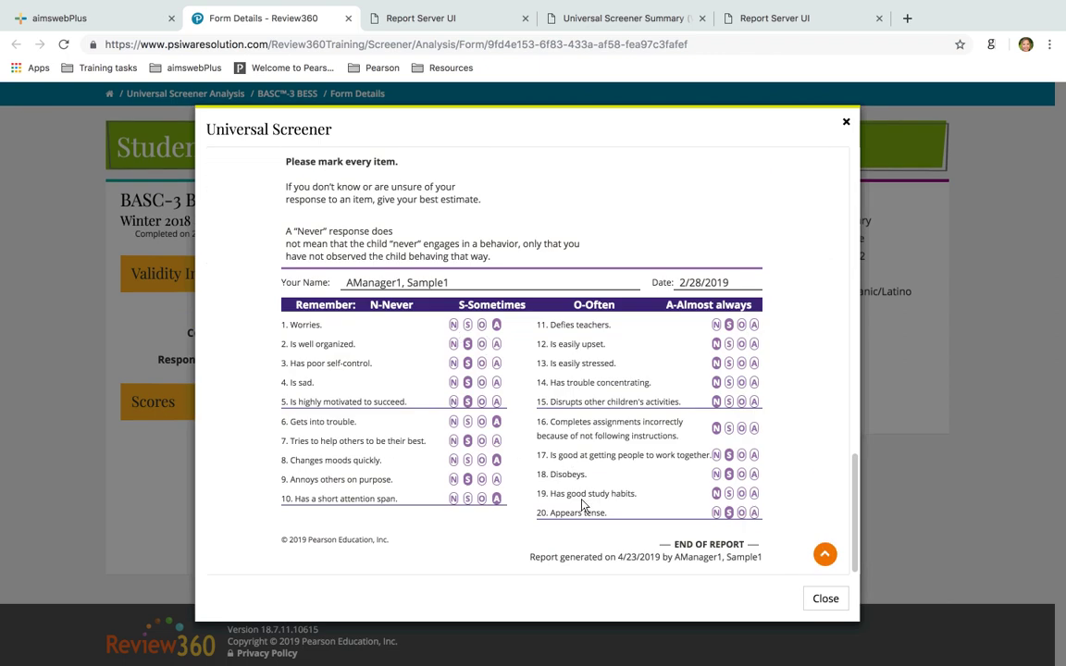
pyautogui.click(846, 122)
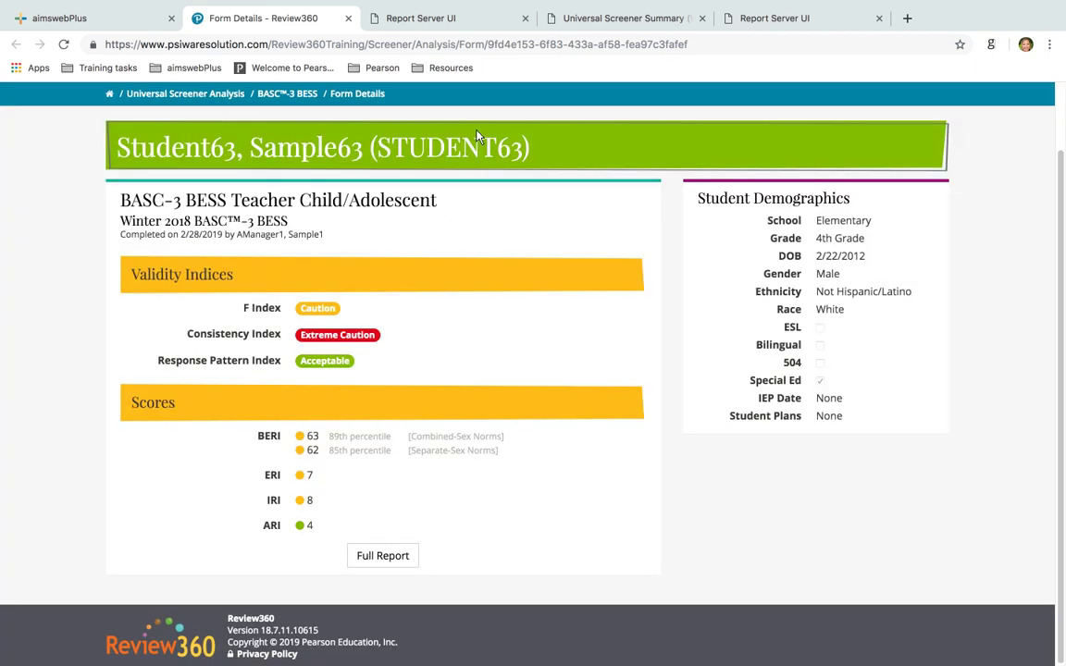
pyautogui.click(99, 9)
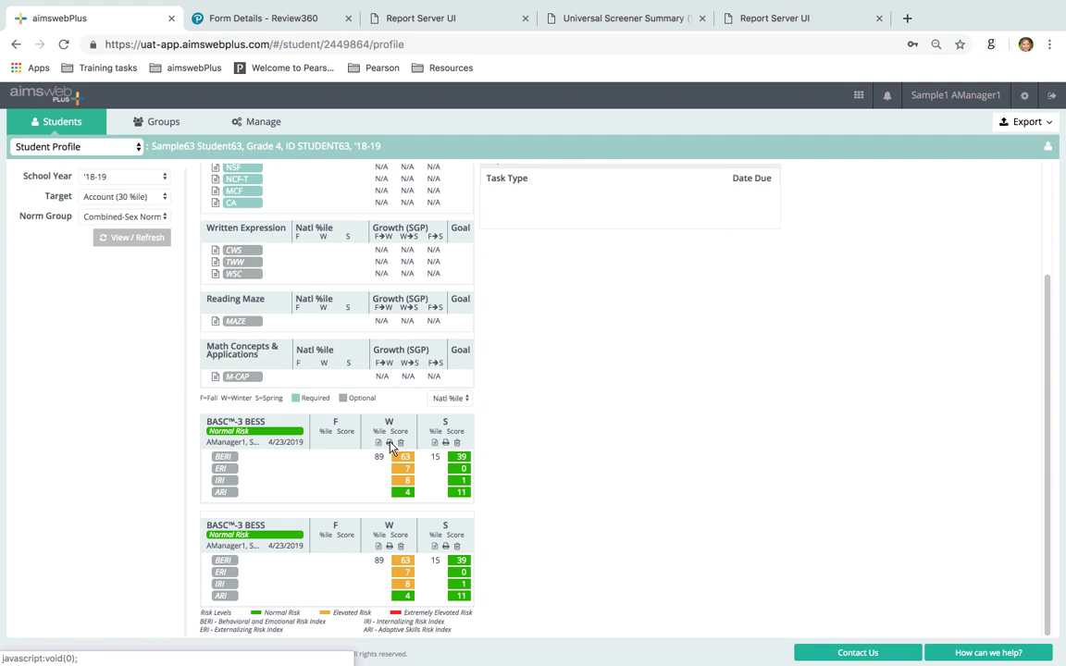
# Export Student63's Winter BESS report as a PDF, review both pages, and return to aimswebPlus
pyautogui.click(390, 443)
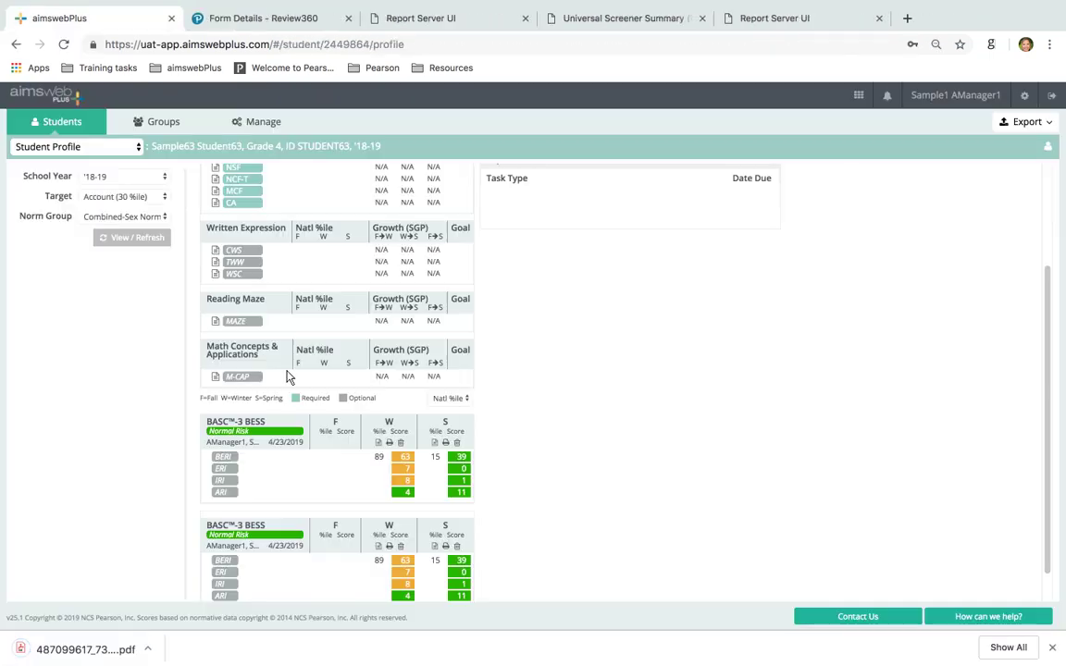
pyautogui.click(74, 648)
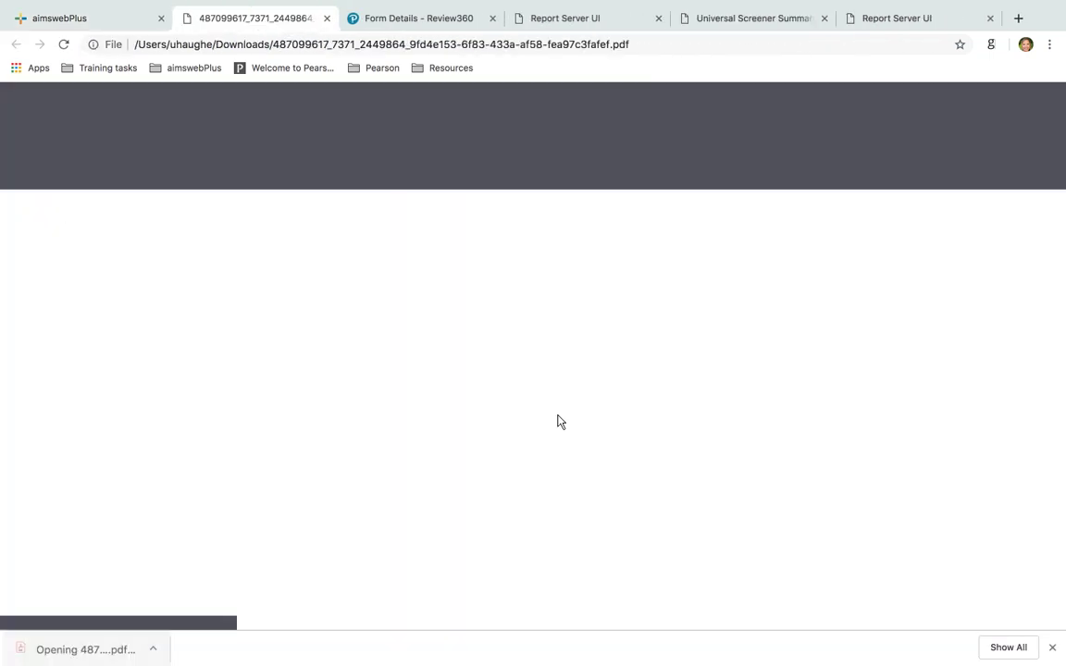
pyautogui.scroll(-20, 648, 521)
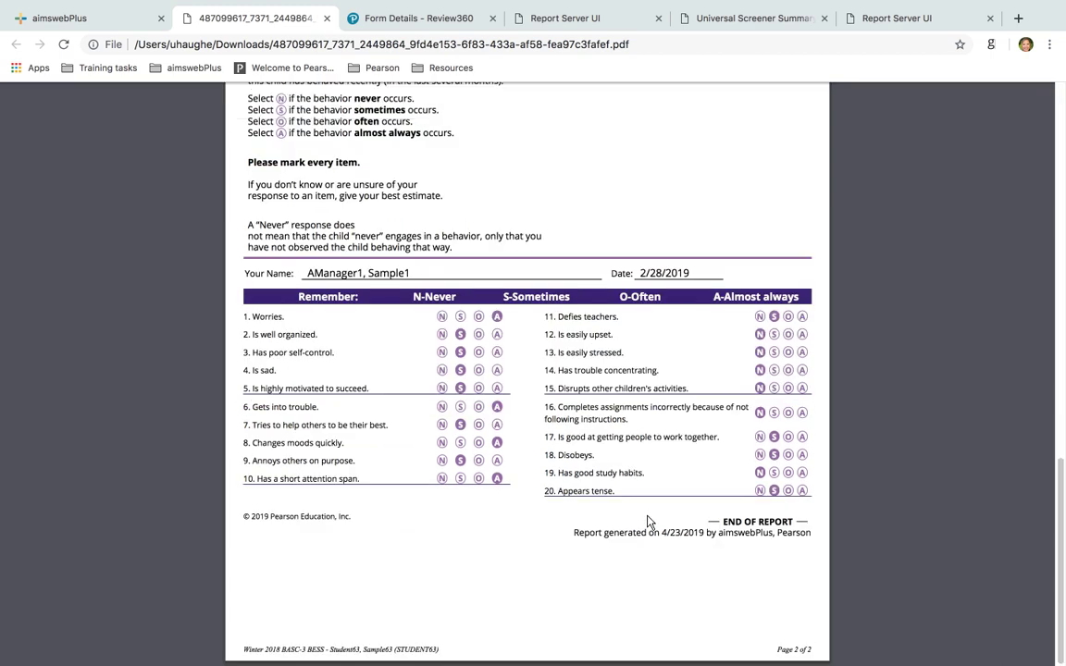
pyautogui.scroll(15, 648, 522)
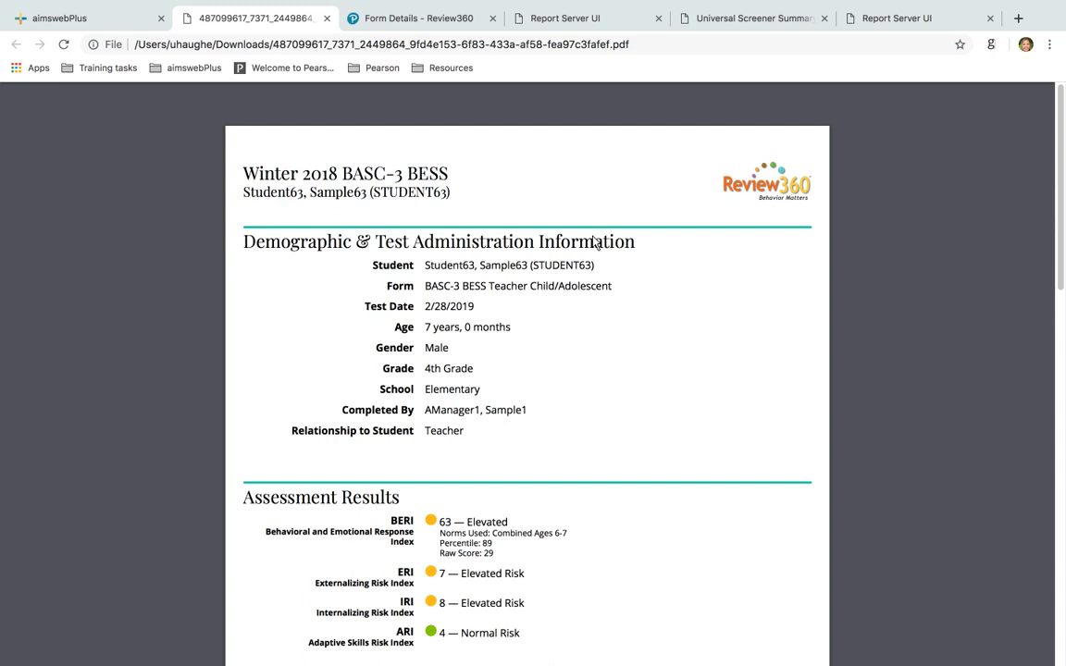
pyautogui.scroll(-15, 602, 497)
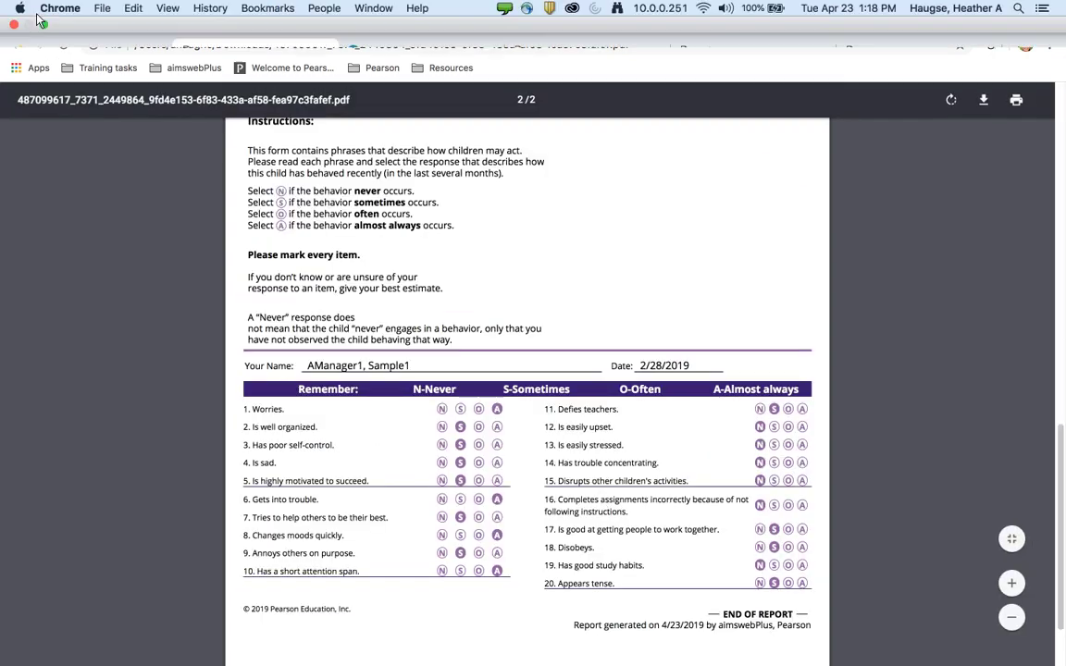
pyautogui.click(62, 46)
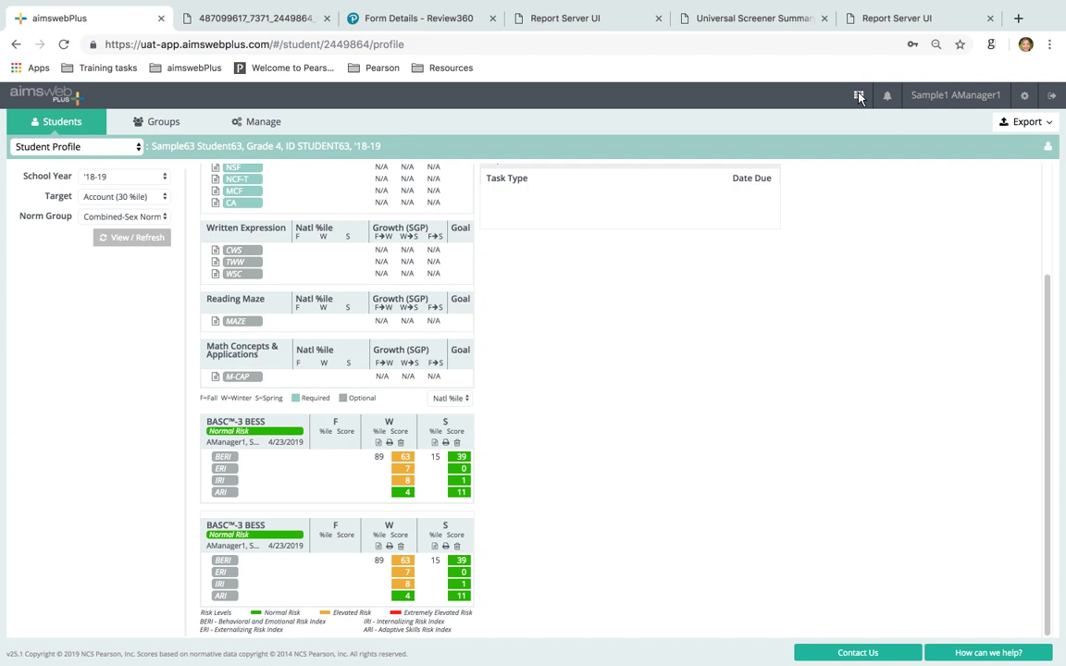
# Launch Review360 from the Pearson apps grid, then switch back to the aimswebPlus student profile
pyautogui.click(859, 97)
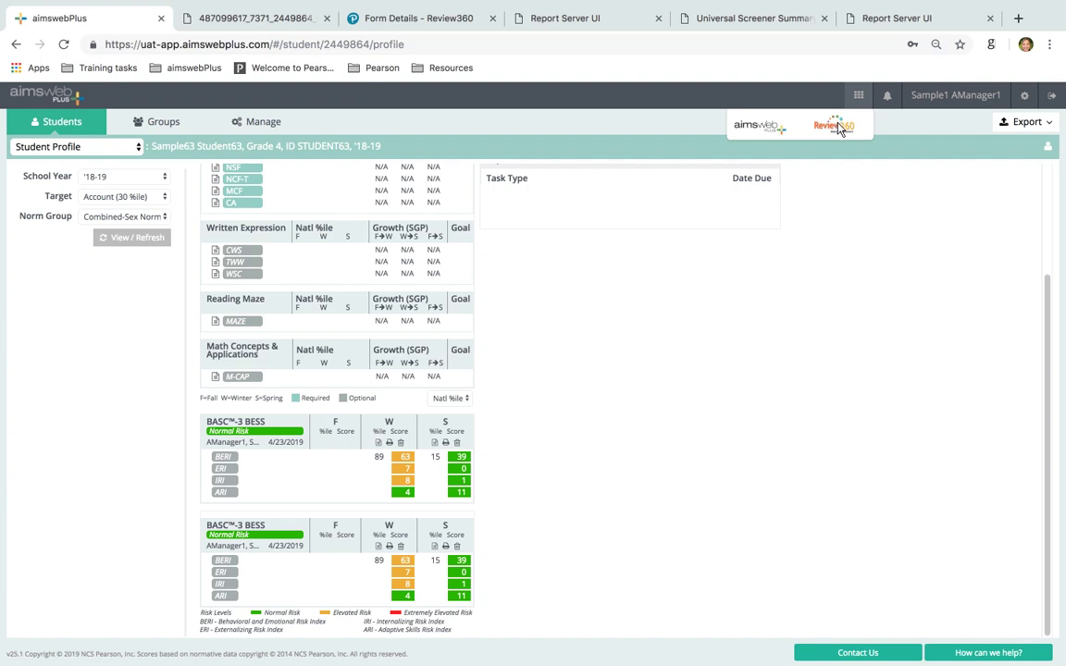
pyautogui.click(838, 128)
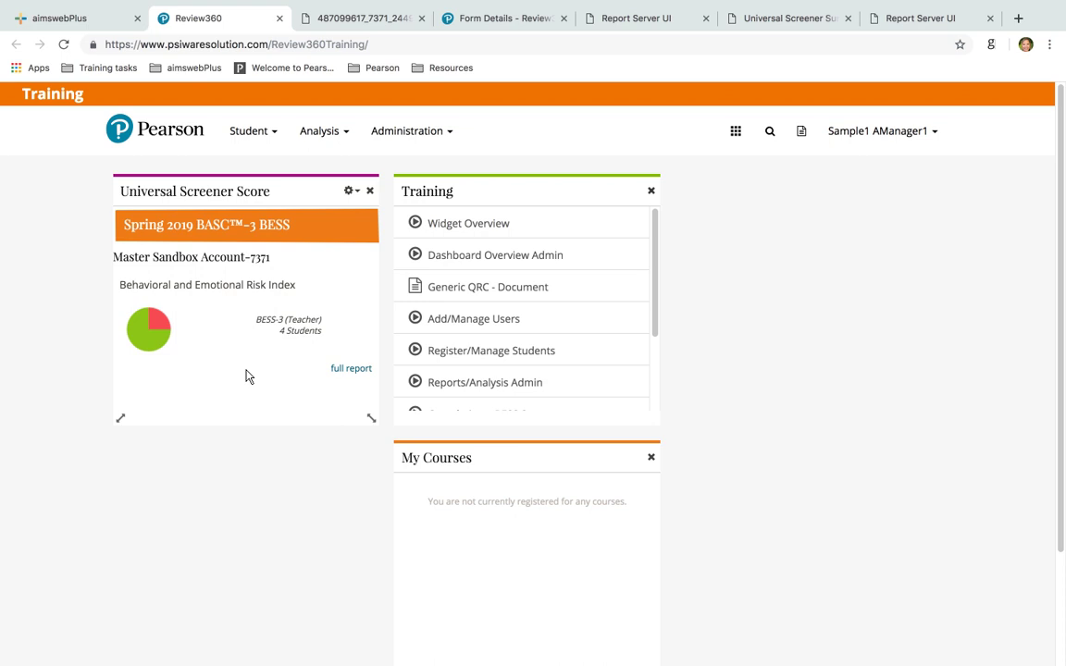
pyautogui.click(100, 9)
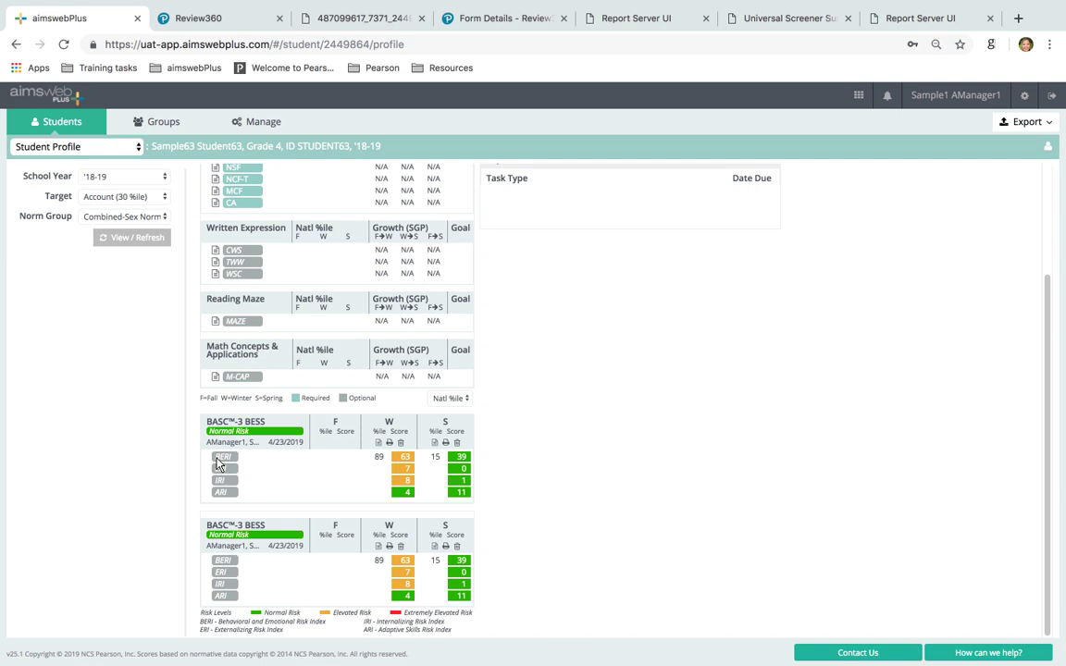
# Switch from Student Profile to the BASC™-3 BESS class report and load the Spring '19 results
pyautogui.click(78, 146)
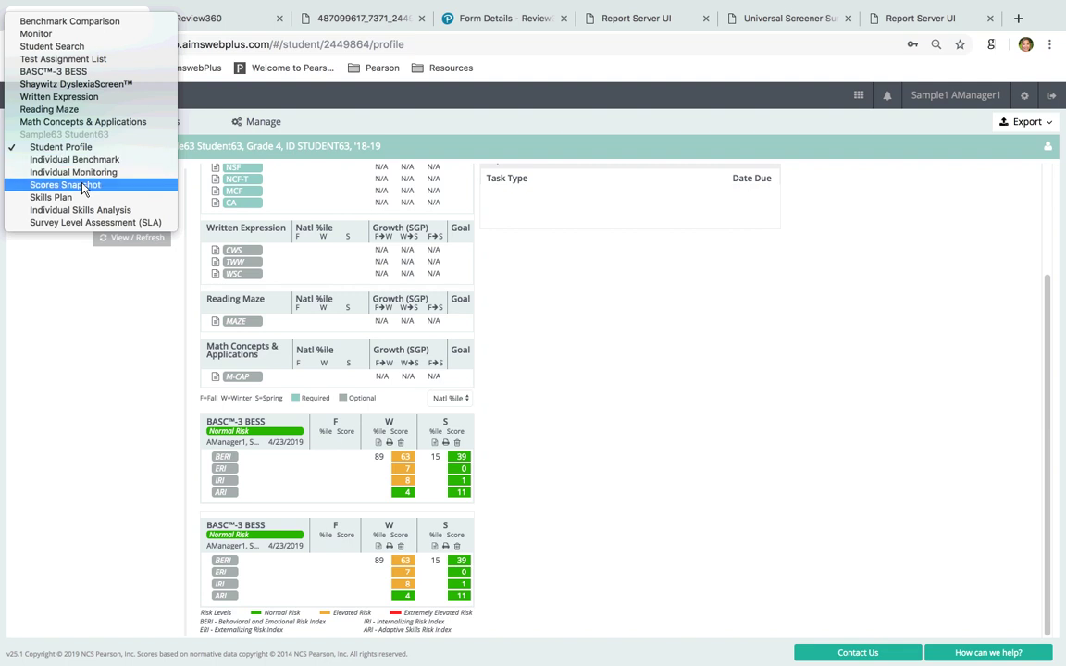
pyautogui.click(54, 72)
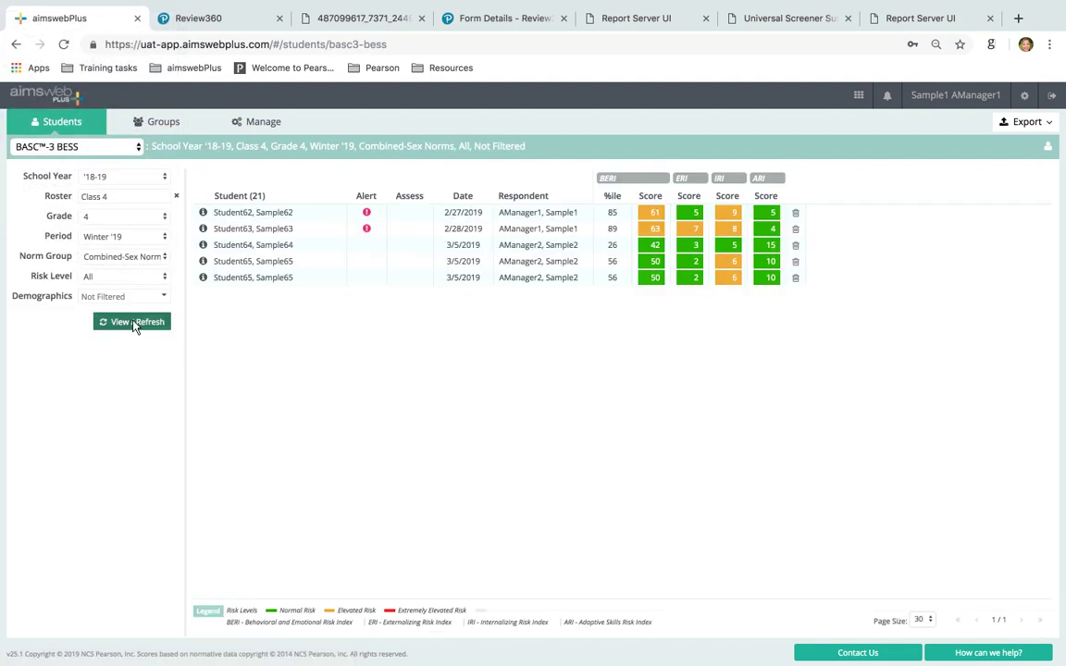
pyautogui.click(135, 324)
pyautogui.click(101, 236)
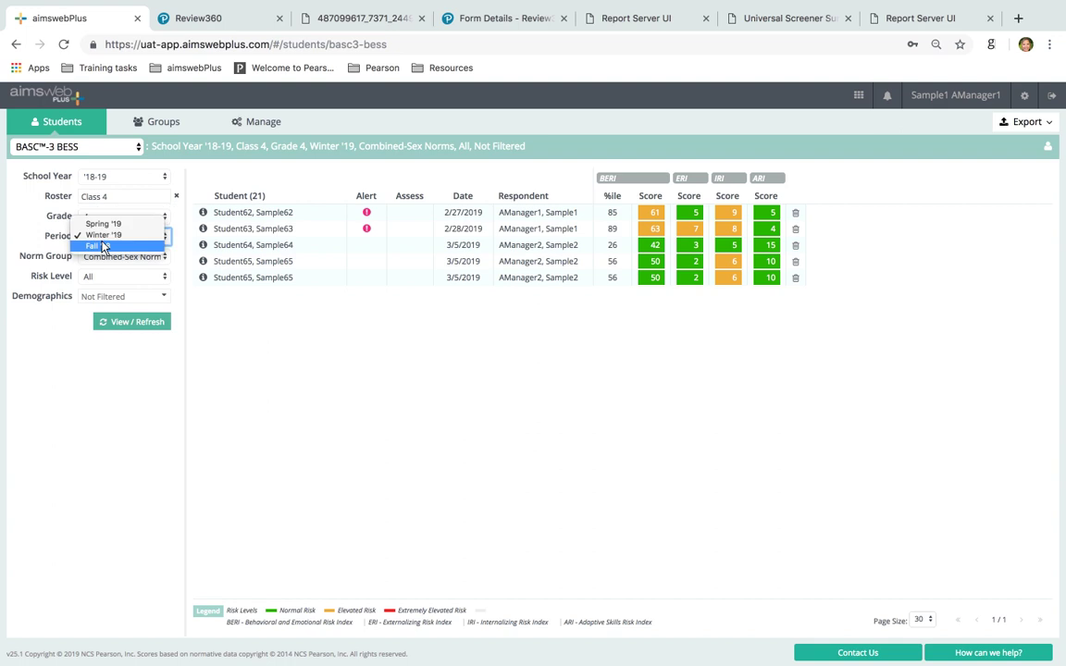
pyautogui.click(96, 223)
pyautogui.click(127, 322)
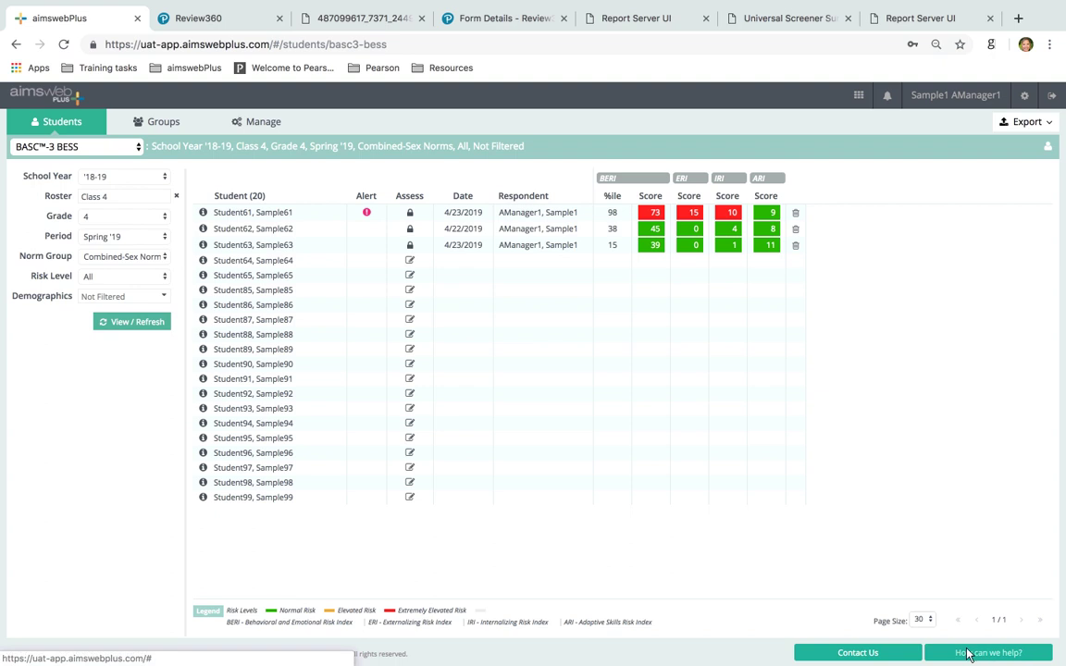
# Open the BASC-3 Behavioral and Emotional Screening help article and review its four risk indexes
pyautogui.click(963, 652)
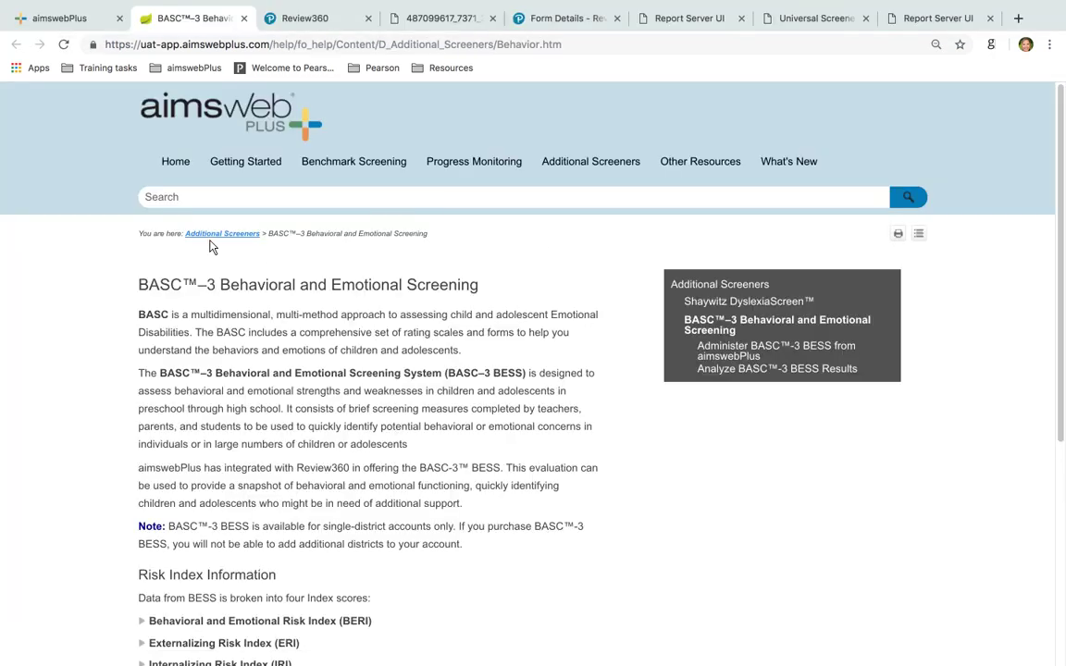
pyautogui.scroll(-3, 176, 286)
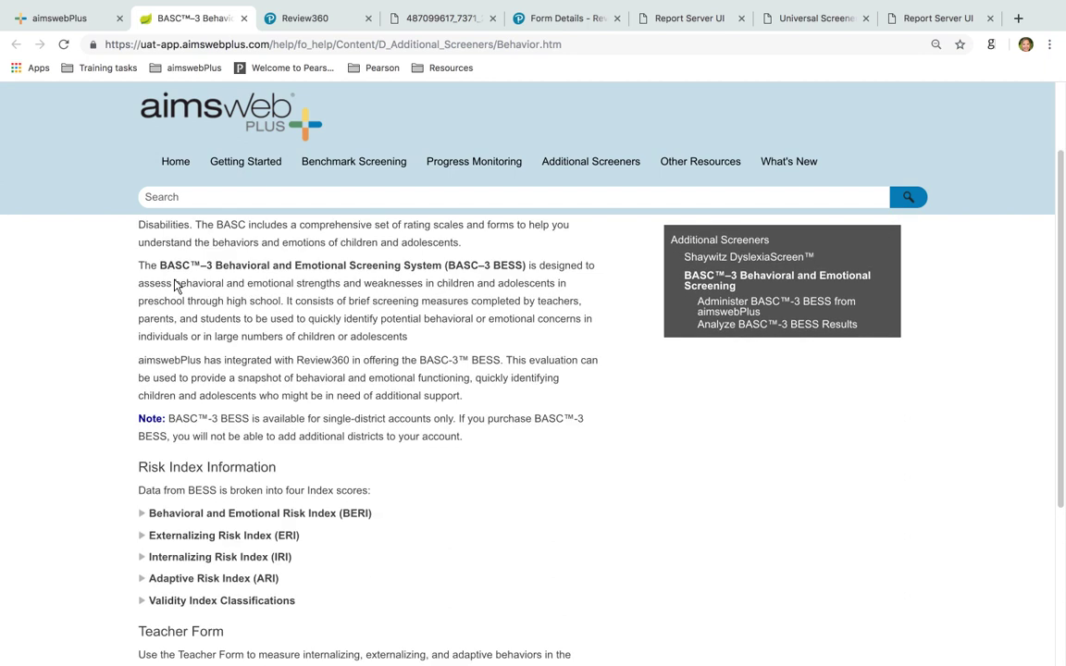
pyautogui.scroll(-5, 176, 287)
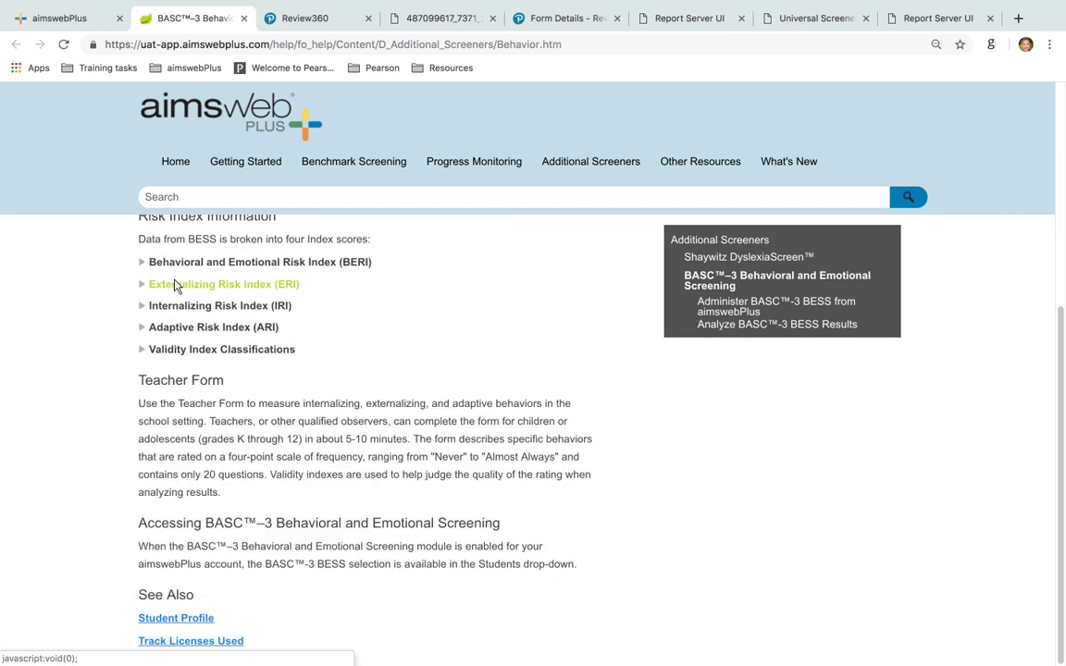
pyautogui.scroll(7, 176, 287)
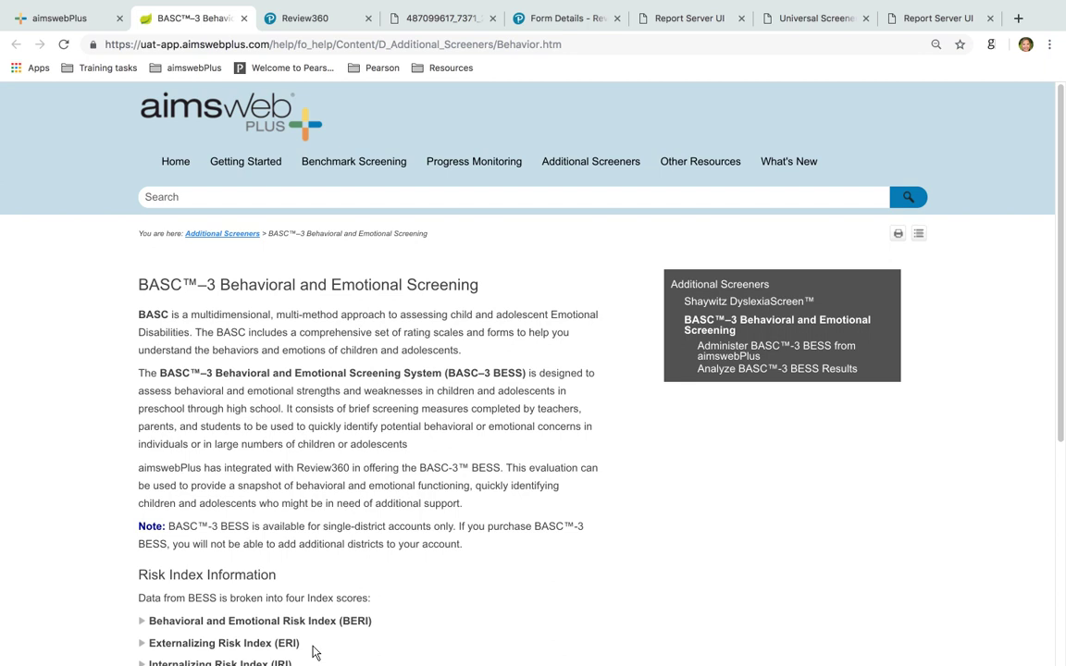